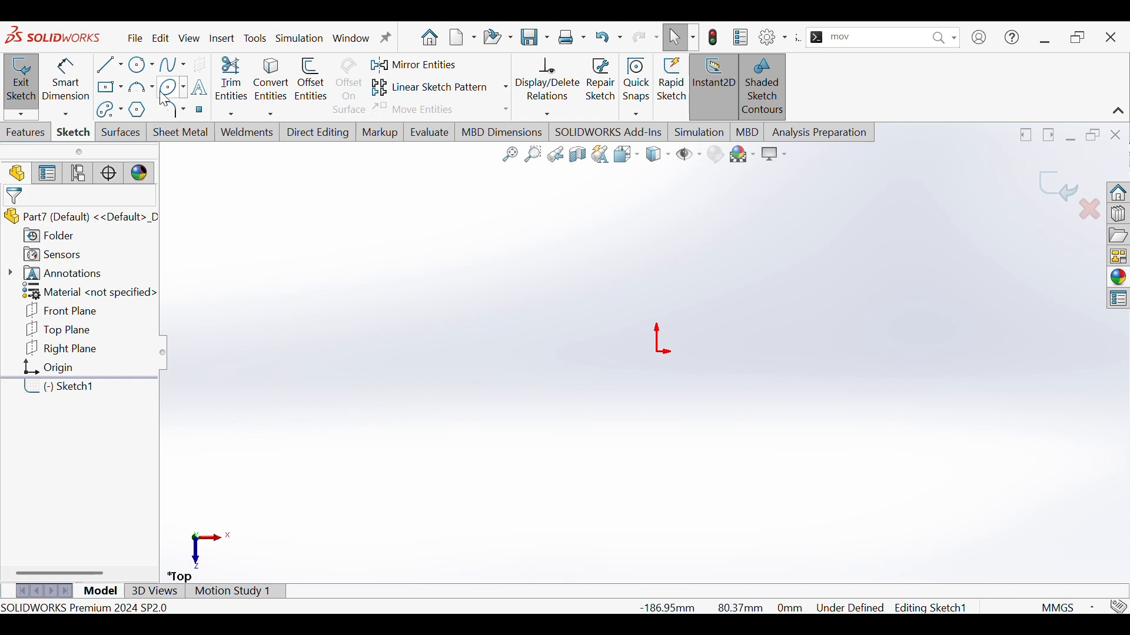
Sketch two concentric circles centred on the origin, making the outer one about 110 mm in diameter.
{"action": "left_click", "coordinate": [141, 65]}
{"action": "left_click", "coordinate": [659, 351]}
{"action": "left_click", "coordinate": [743, 305]}
{"action": "left_click", "coordinate": [659, 351]}
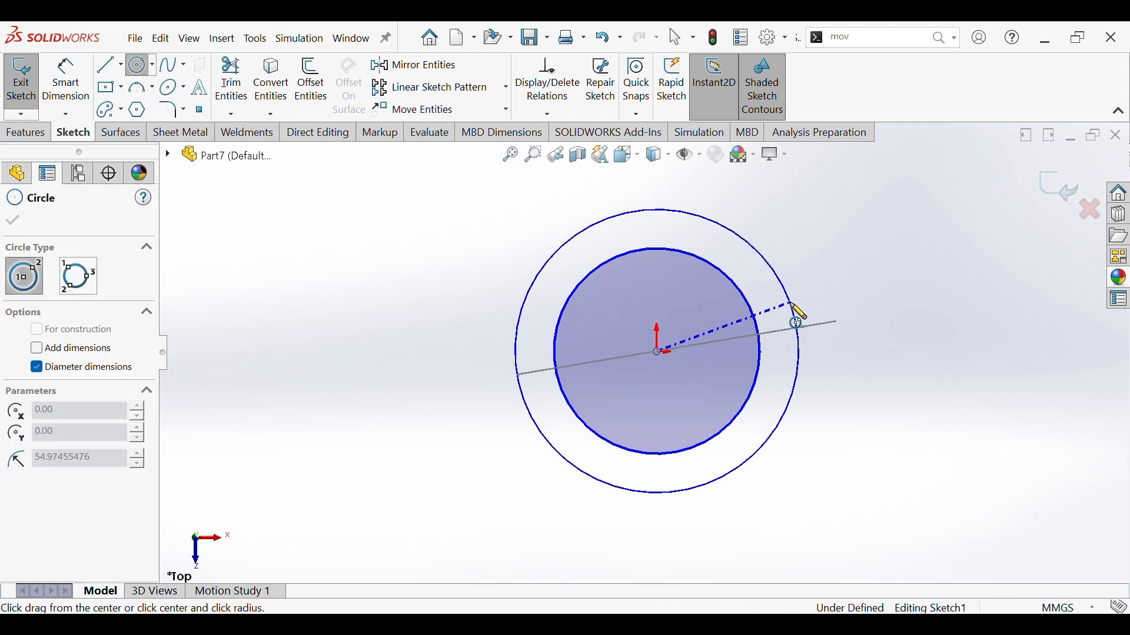
{"action": "left_click", "coordinate": [790, 304]}
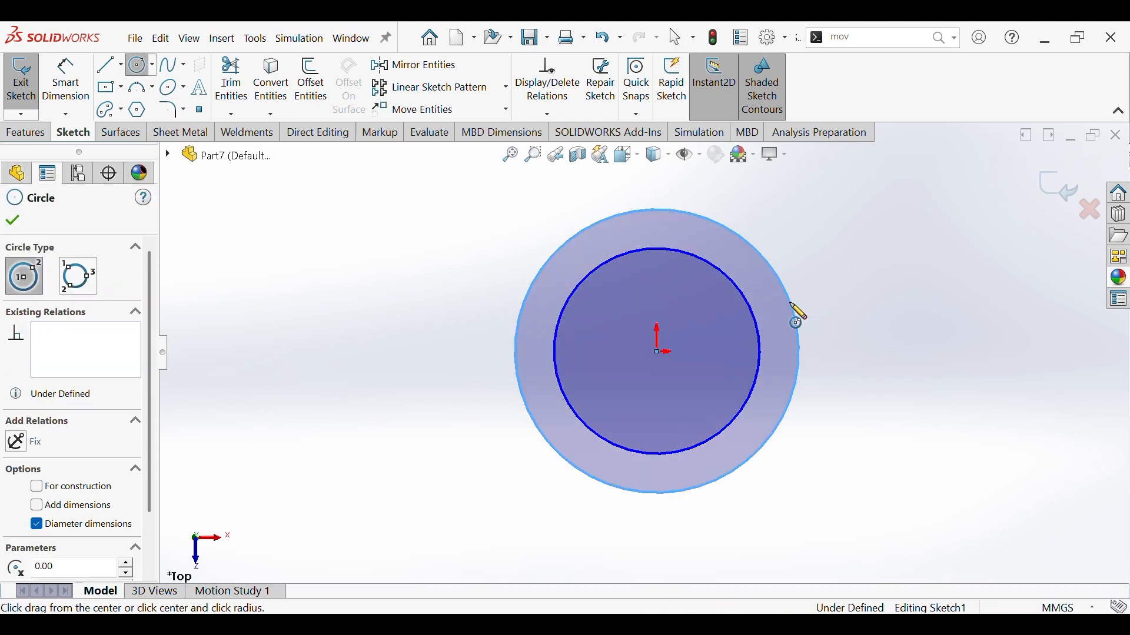
Dimension the outer circle's diameter as 32 mm.
{"action": "left_click", "coordinate": [86, 93]}
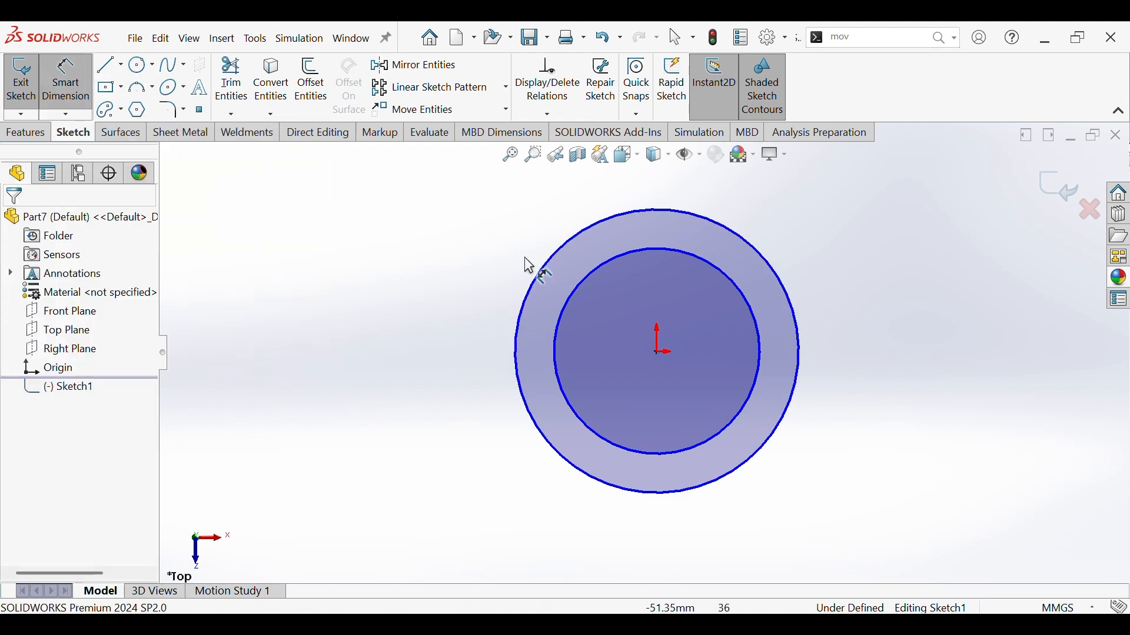
{"action": "left_click", "coordinate": [765, 460]}
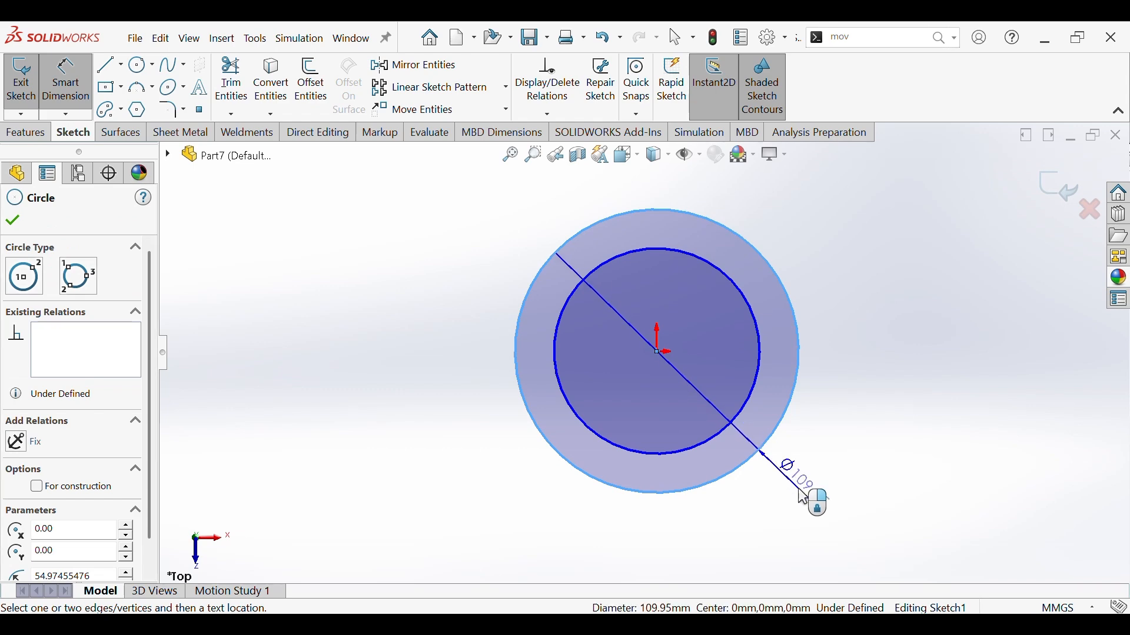
{"action": "left_click", "coordinate": [806, 497]}
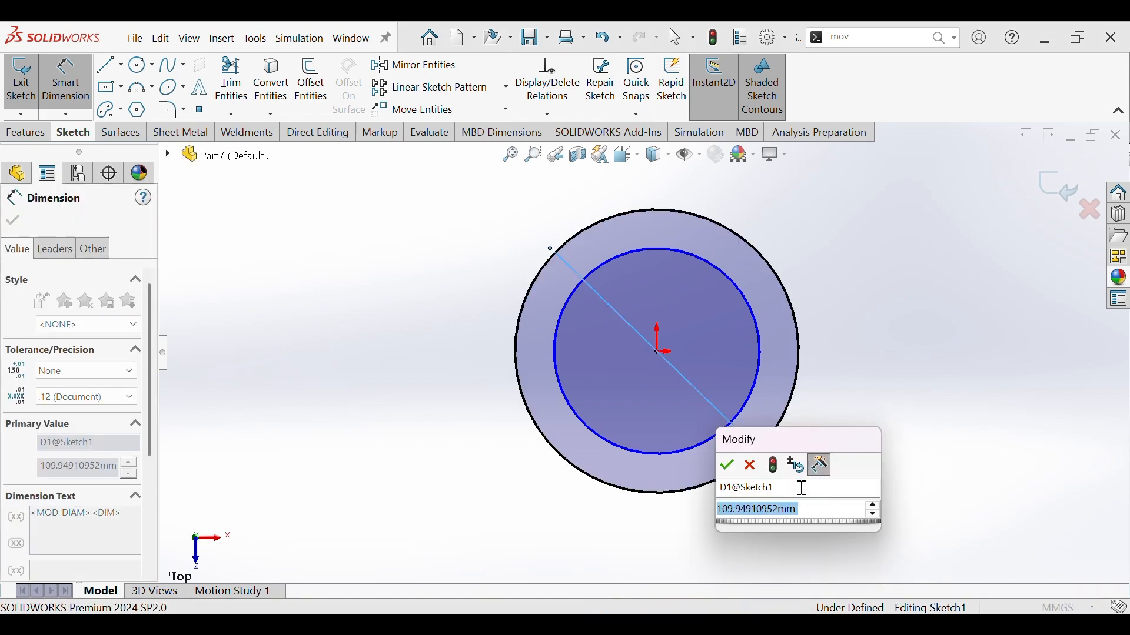
{"action": "type", "text": "32"}
{"action": "key", "text": "Return"}
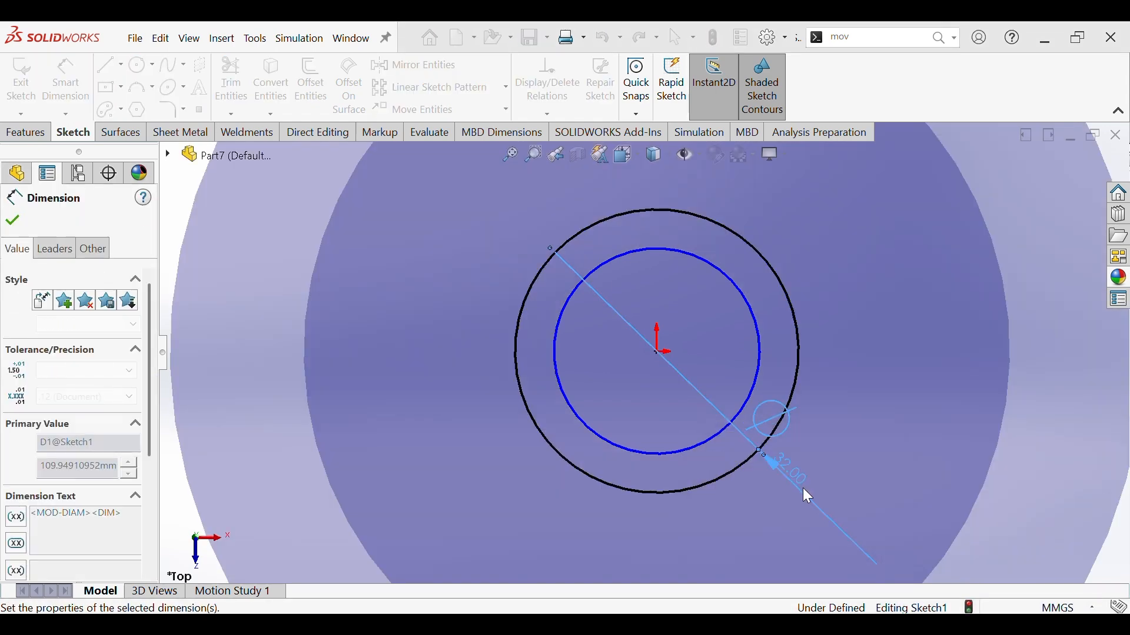
Dimension the inner circle's diameter as 13 mm.
{"action": "left_click", "coordinate": [664, 454]}
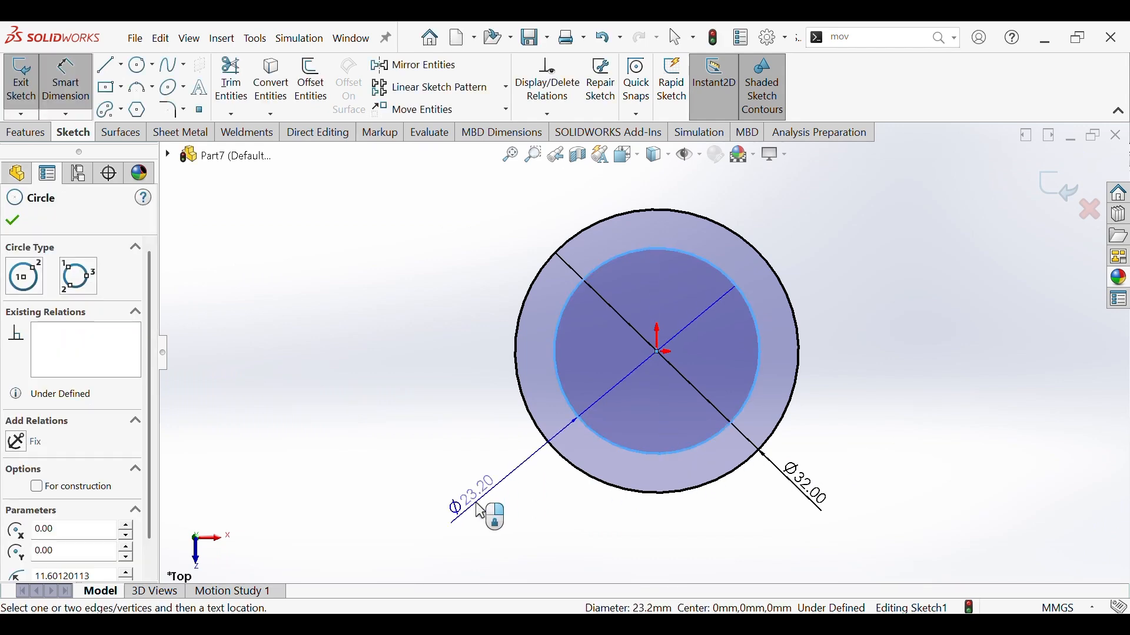
{"action": "left_click", "coordinate": [480, 509]}
{"action": "type", "text": "13"}
{"action": "key", "text": "Return"}
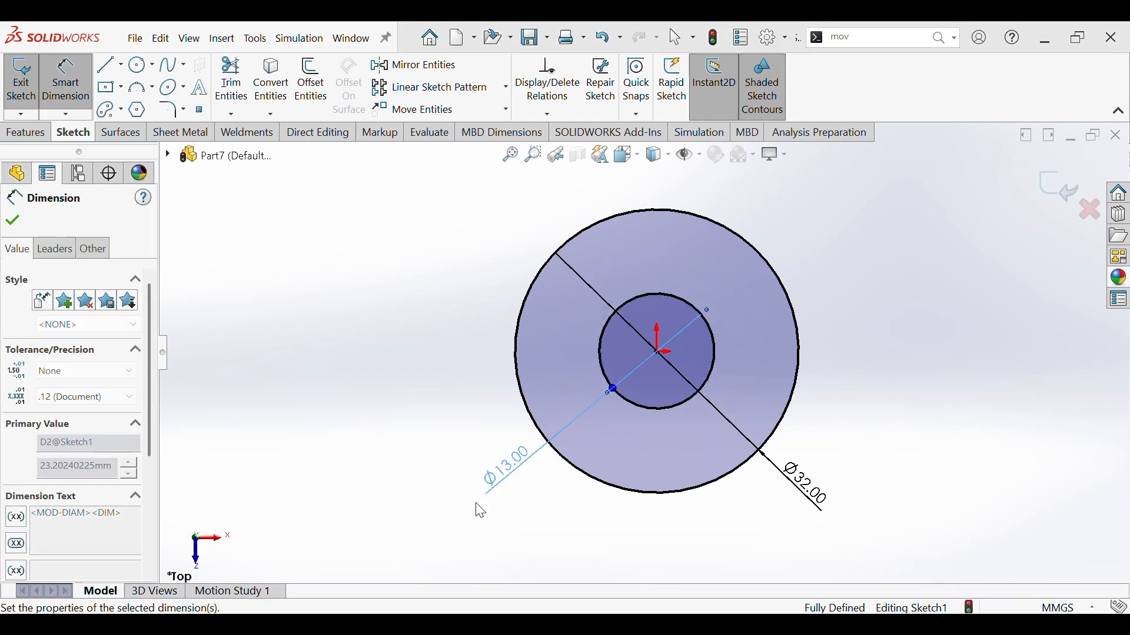
{"action": "left_click", "coordinate": [361, 400]}
Draw a vertical centerline from the top of the outer circle through the origin to its bottom.
{"action": "middle_click_drag", "start_coordinate": [423, 424], "coordinate": [379, 434], "text": "ctrl"}
{"action": "scroll", "coordinate": [656, 262], "scroll_direction": "down", "scroll_amount": 2}
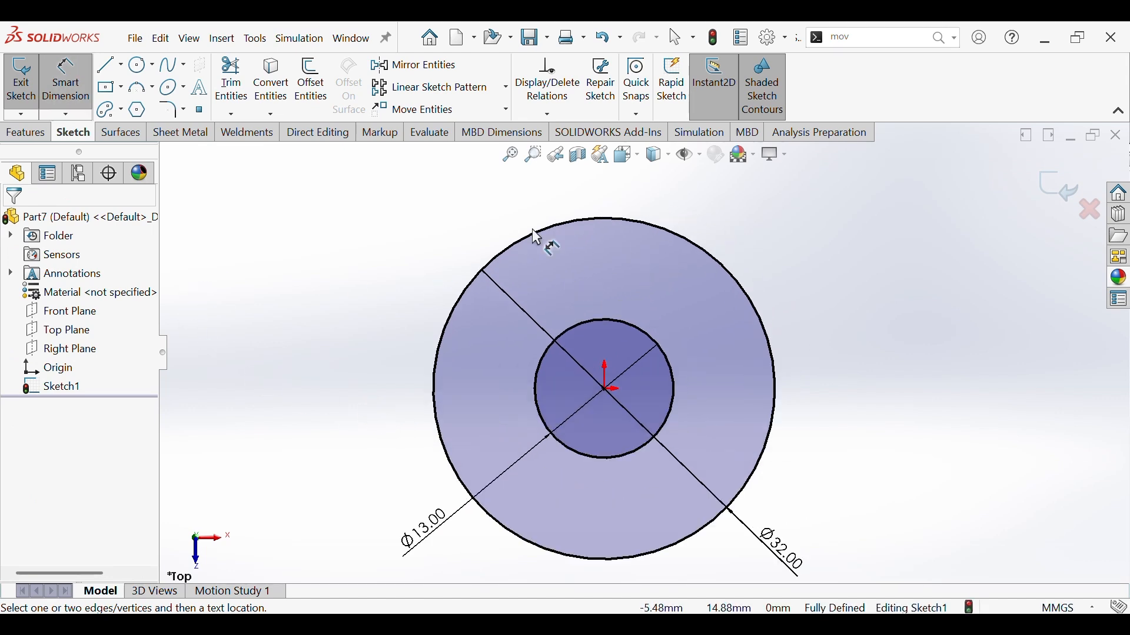
{"action": "left_click", "coordinate": [121, 70]}
{"action": "left_click", "coordinate": [121, 69]}
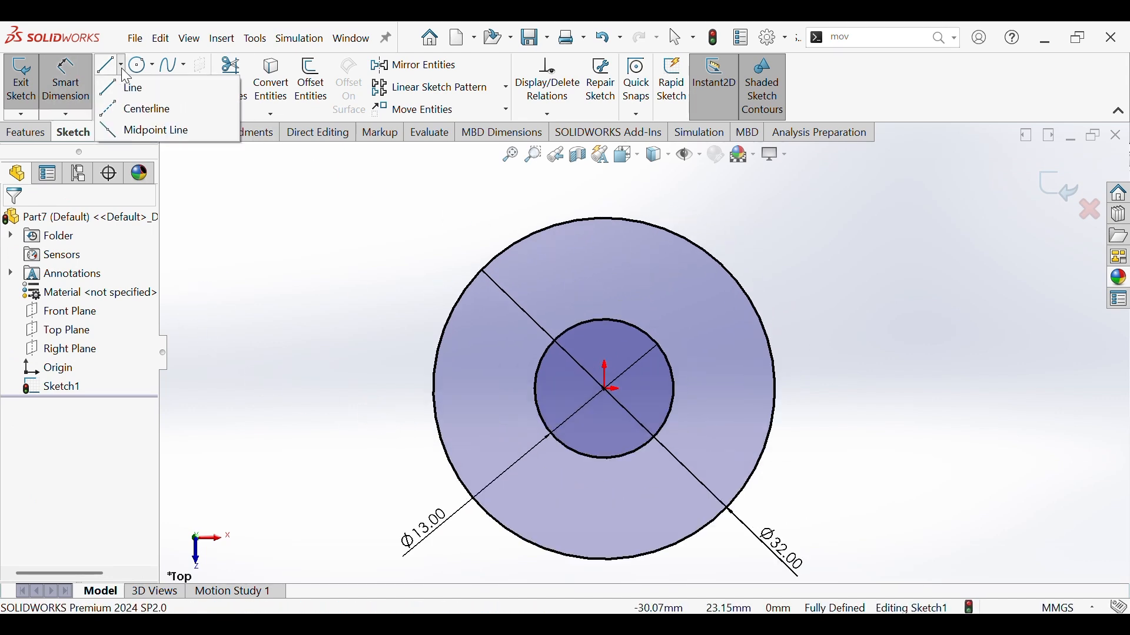
{"action": "left_click", "coordinate": [135, 110]}
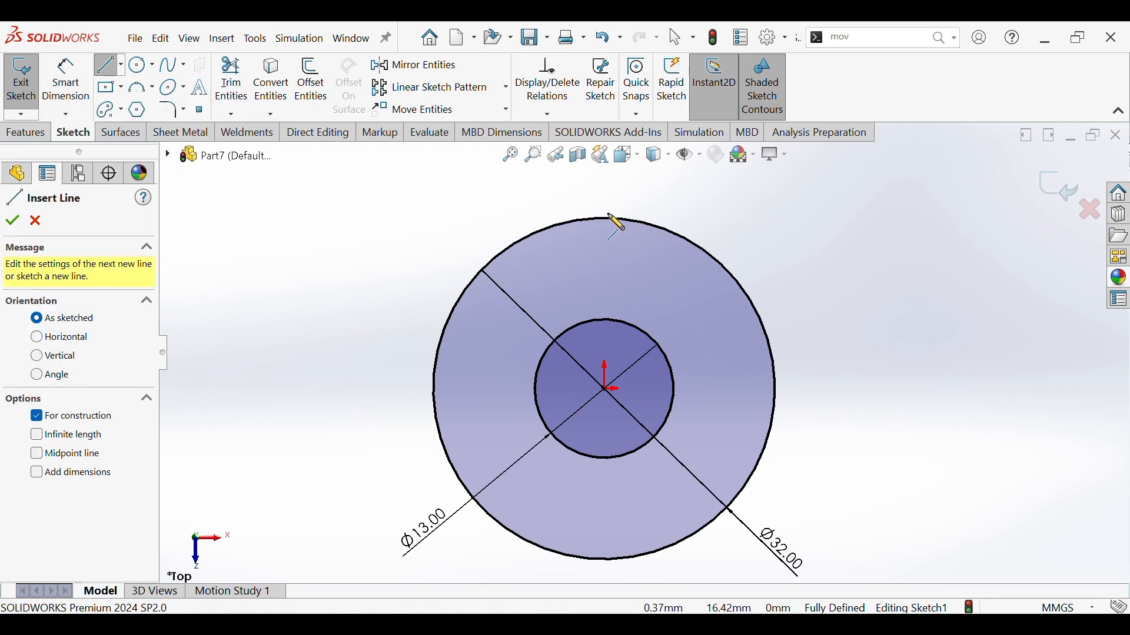
{"action": "left_click", "coordinate": [605, 219]}
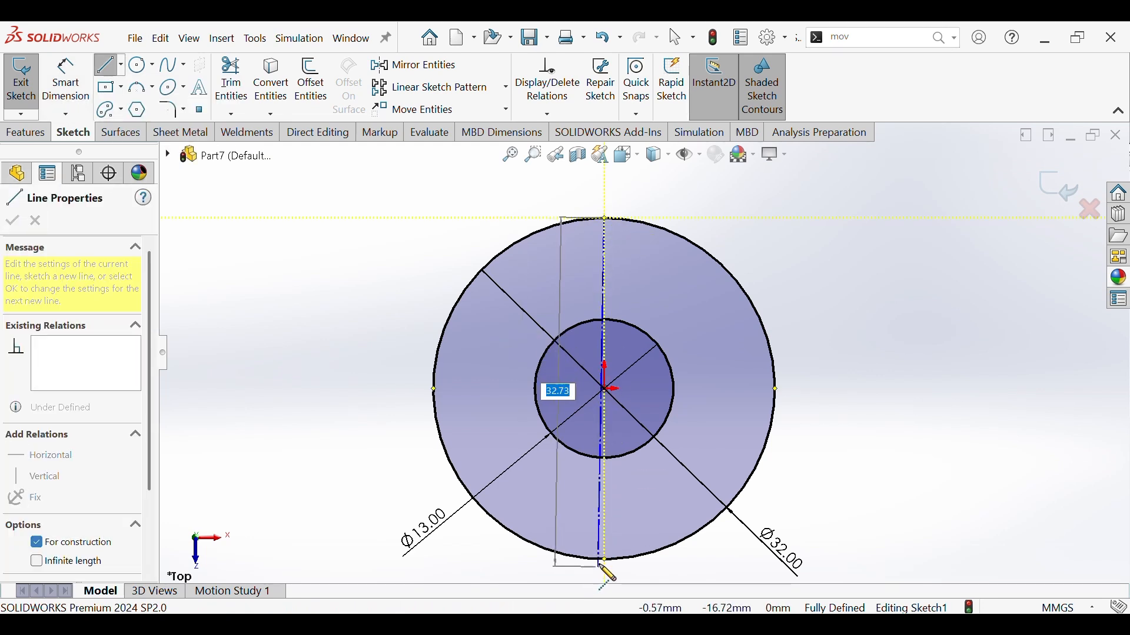
{"action": "left_click", "coordinate": [603, 561]}
{"action": "right_click", "coordinate": [603, 561]}
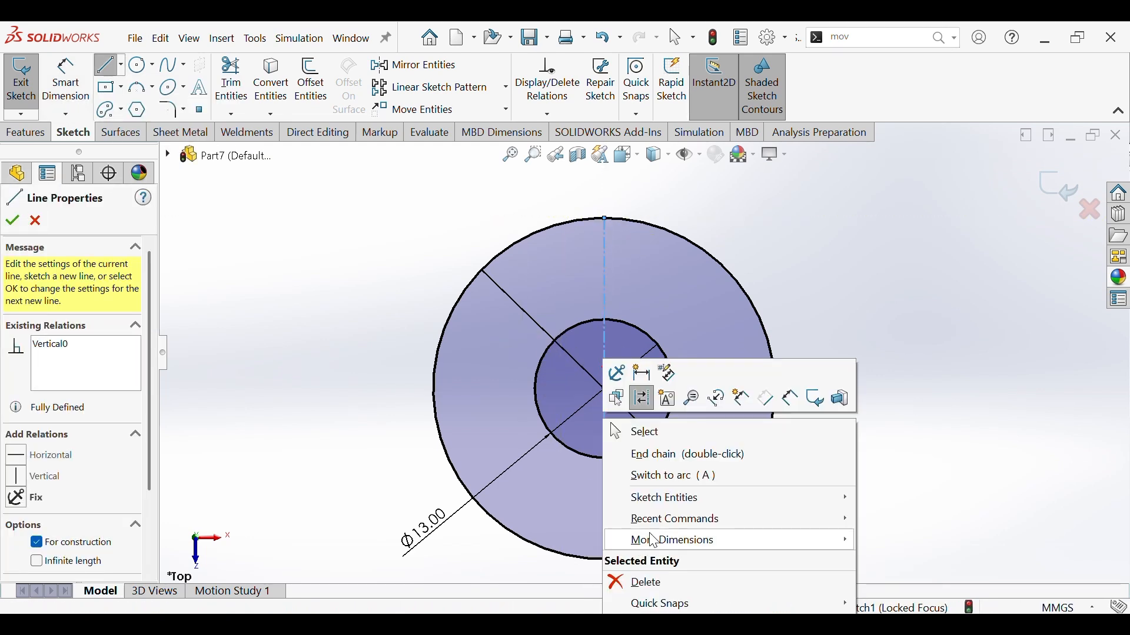
{"action": "left_click", "coordinate": [653, 437]}
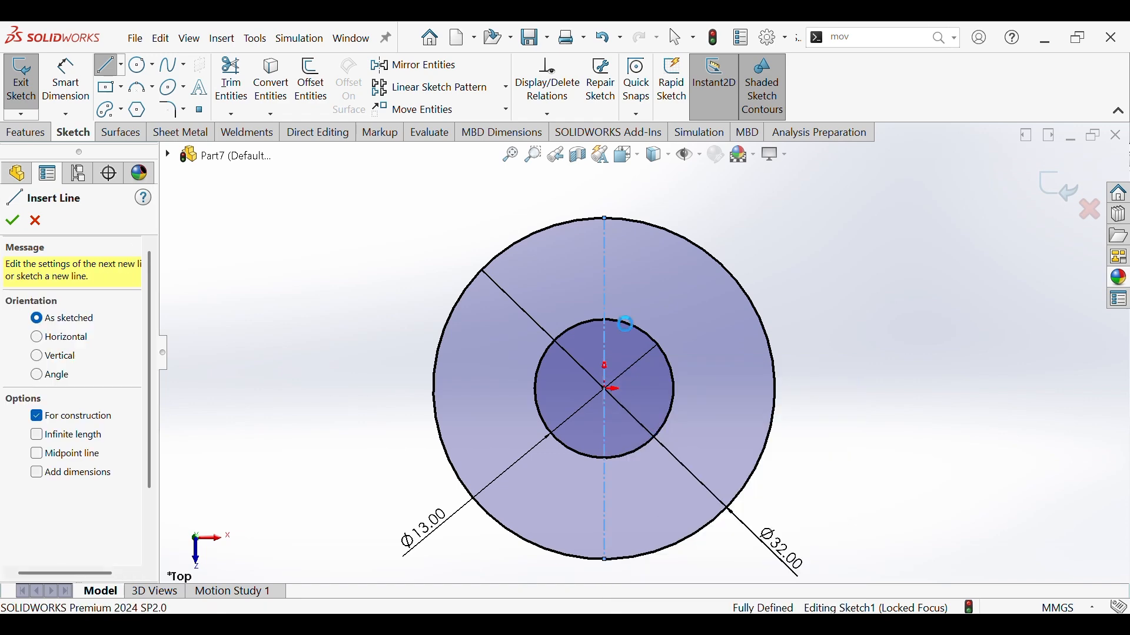
Sketch a three-line notch about 5.3 mm wide and 6 mm deep, straddling the centerline and open at the top of the outer circle.
{"action": "left_click", "coordinate": [109, 66]}
{"action": "left_click", "coordinate": [582, 220]}
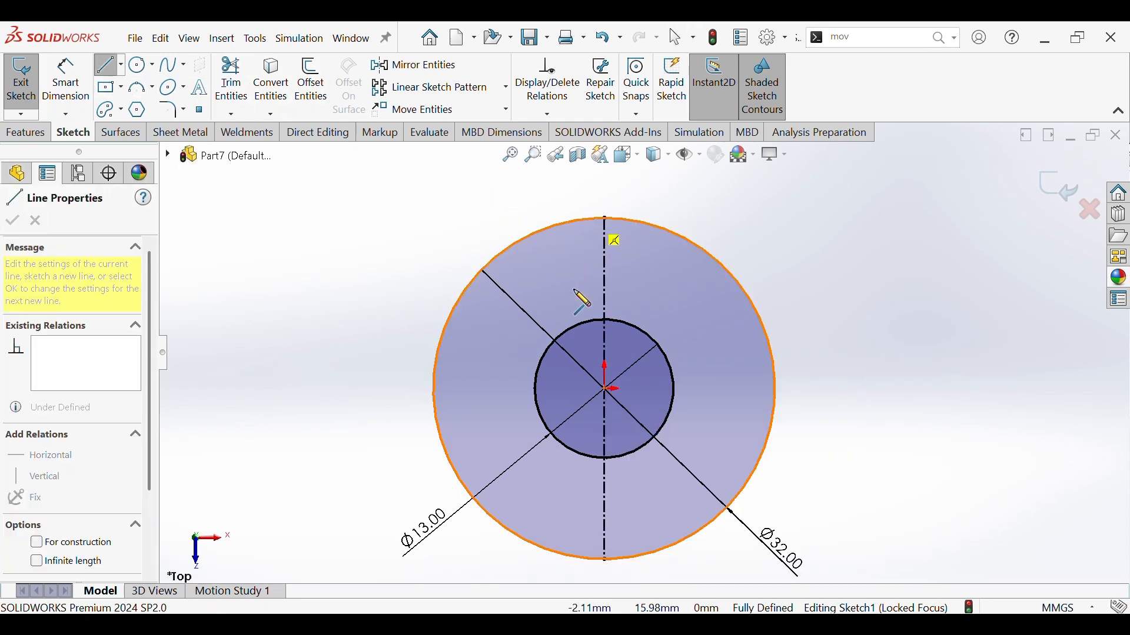
{"action": "left_click", "coordinate": [581, 287]}
{"action": "left_click", "coordinate": [638, 289]}
{"action": "left_click", "coordinate": [639, 221]}
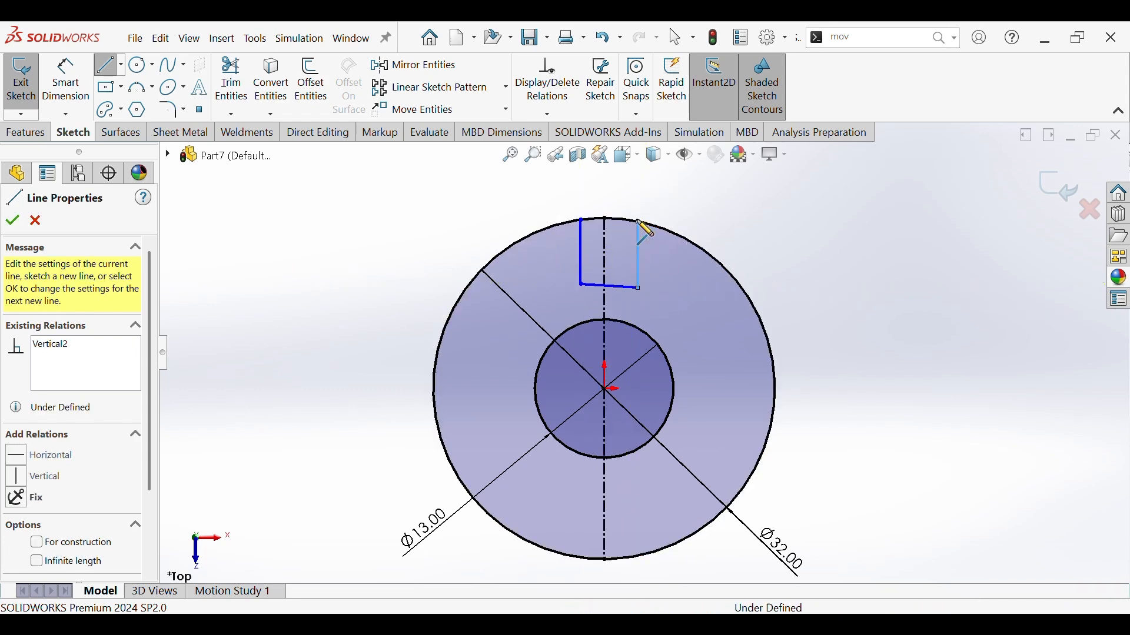
{"action": "key", "text": "Escape"}
Add a horizontal relation to the notch's inner closing line.
{"action": "left_click", "coordinate": [620, 287]}
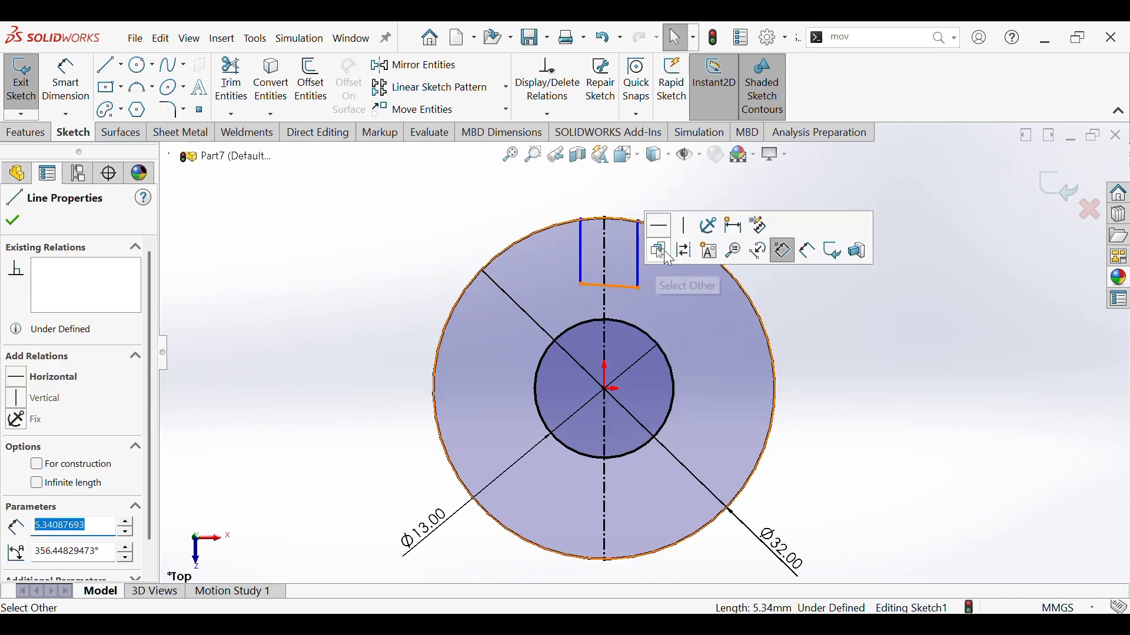
{"action": "key", "text": "Escape"}
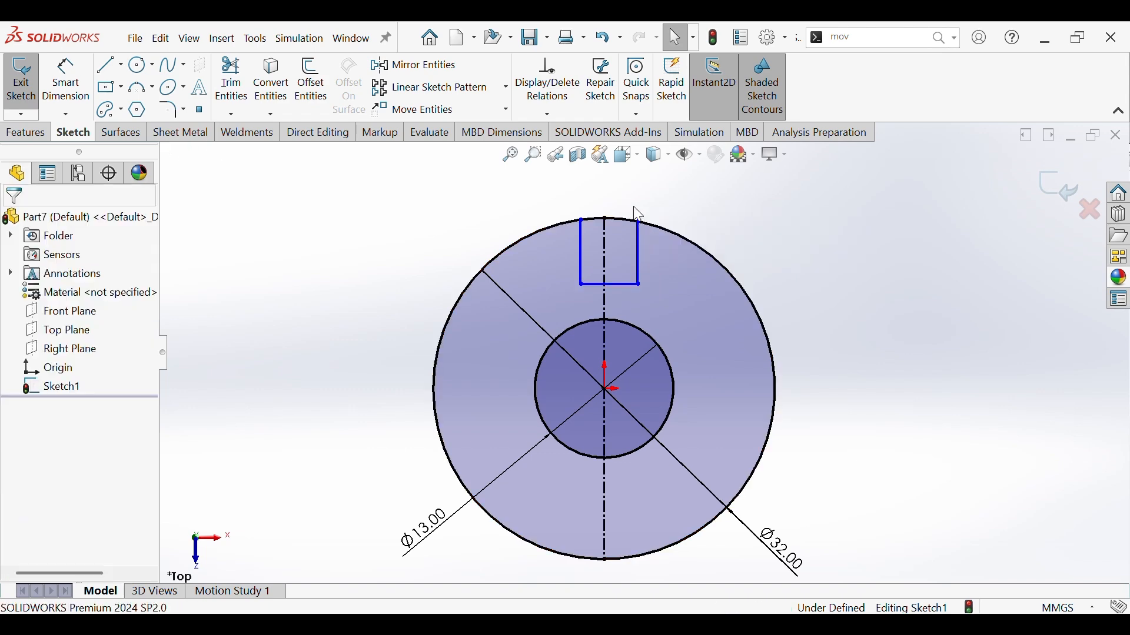
{"action": "left_click", "coordinate": [640, 247]}
{"action": "key", "text": "Escape"}
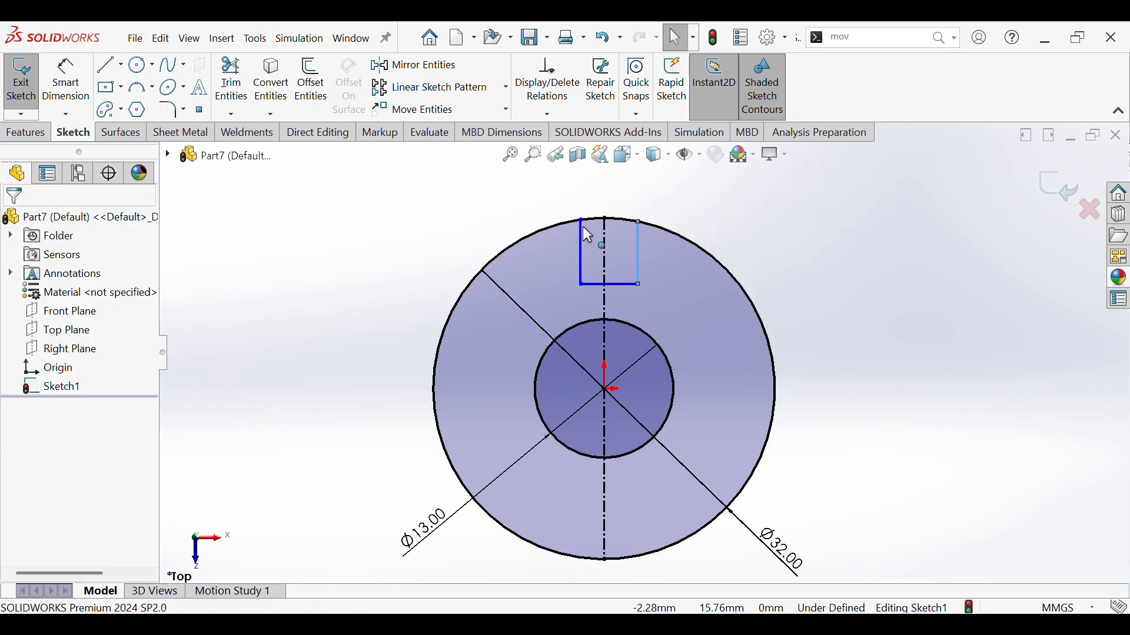
Make the notch's two vertical side lines symmetric about the centerline.
{"action": "left_click", "coordinate": [581, 246]}
{"action": "left_click", "coordinate": [604, 246], "text": "ctrl"}
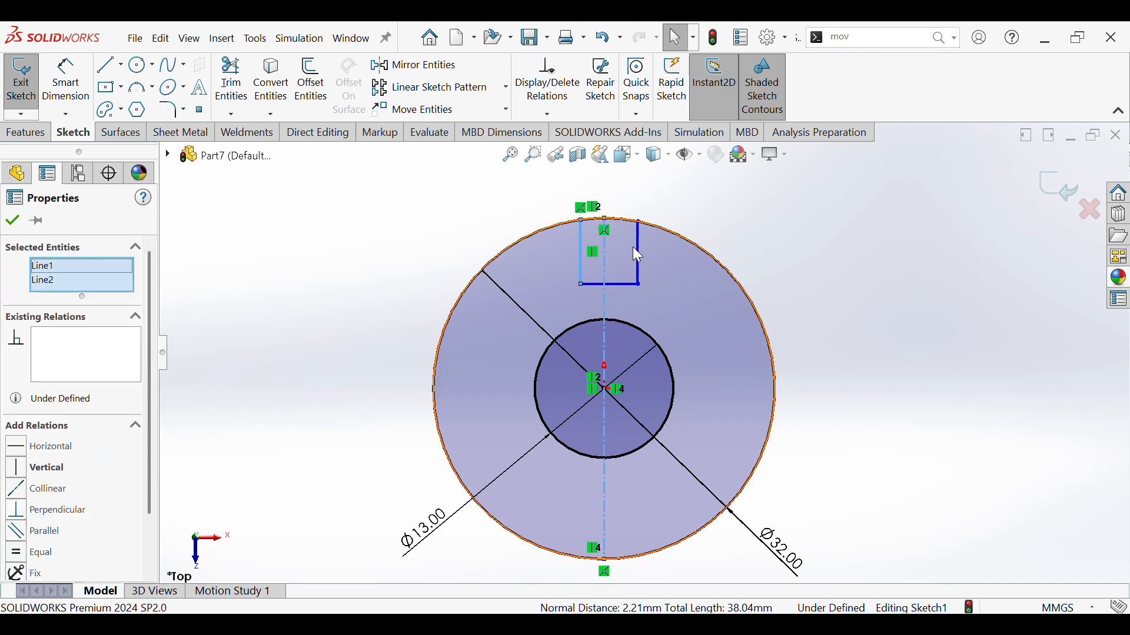
{"action": "left_click", "coordinate": [638, 246], "text": "ctrl"}
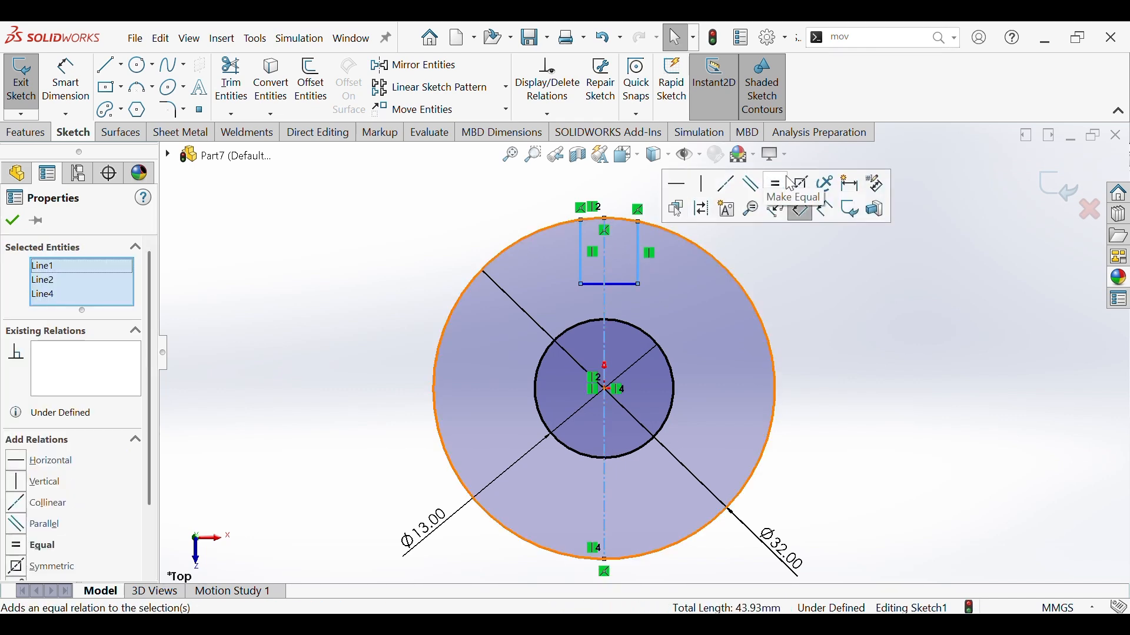
{"action": "left_click", "coordinate": [801, 186]}
{"action": "left_click", "coordinate": [832, 263]}
Dimension the distance between the notch's two side lines as 6 mm, placed above the circle.
{"action": "left_click", "coordinate": [66, 83]}
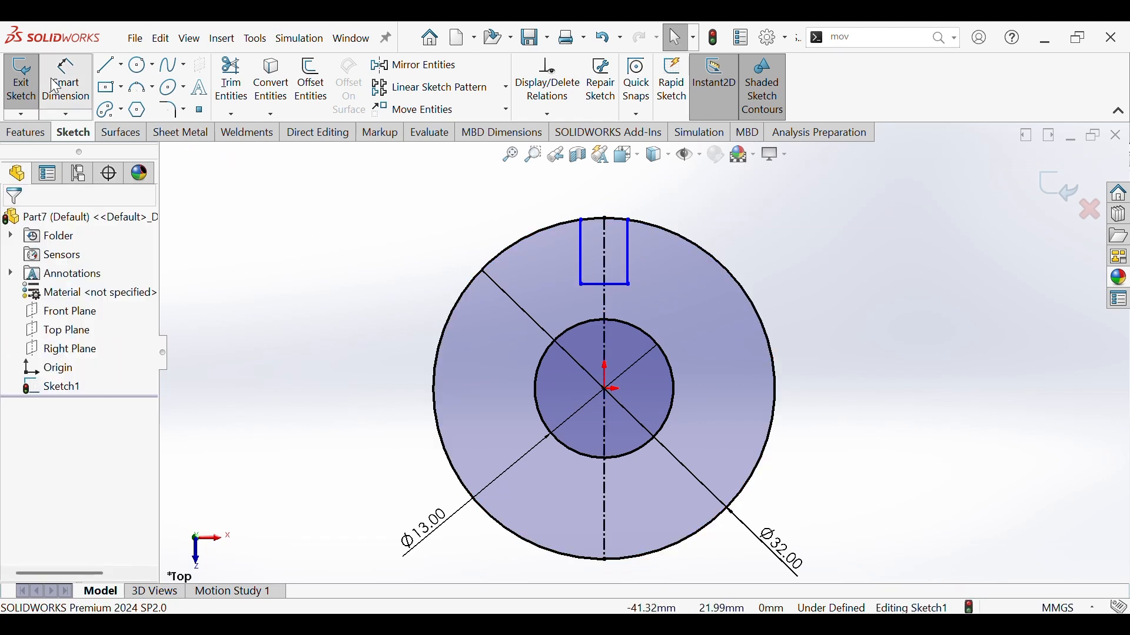
{"action": "left_click", "coordinate": [628, 259]}
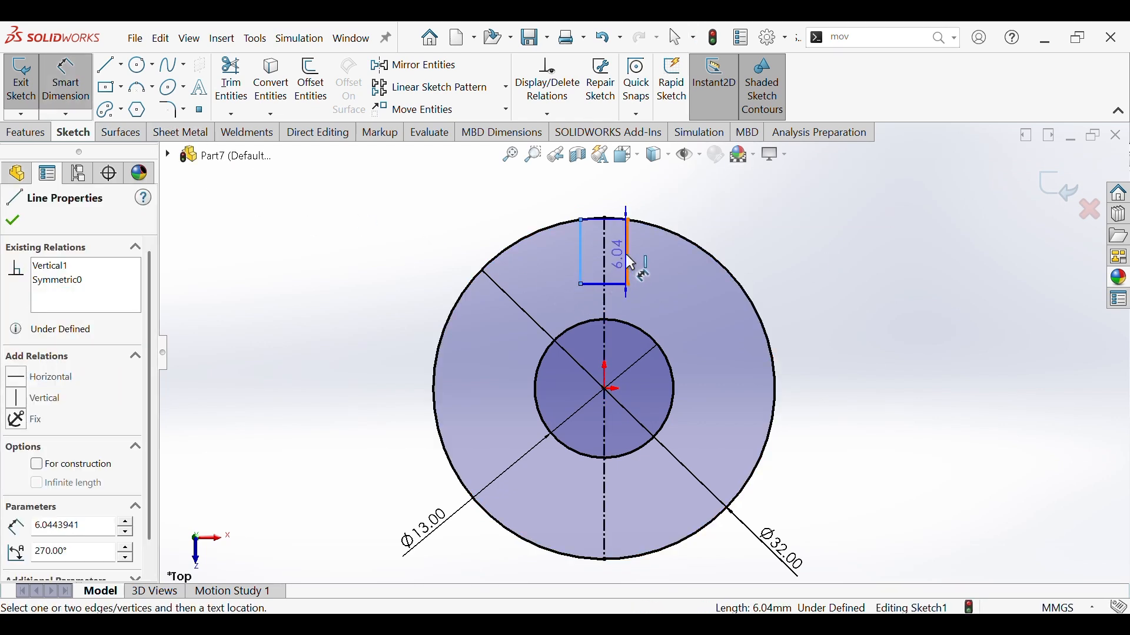
{"action": "left_click", "coordinate": [603, 200]}
{"action": "type", "text": "6"}
{"action": "key", "text": "Return"}
{"action": "left_click", "coordinate": [759, 250]}
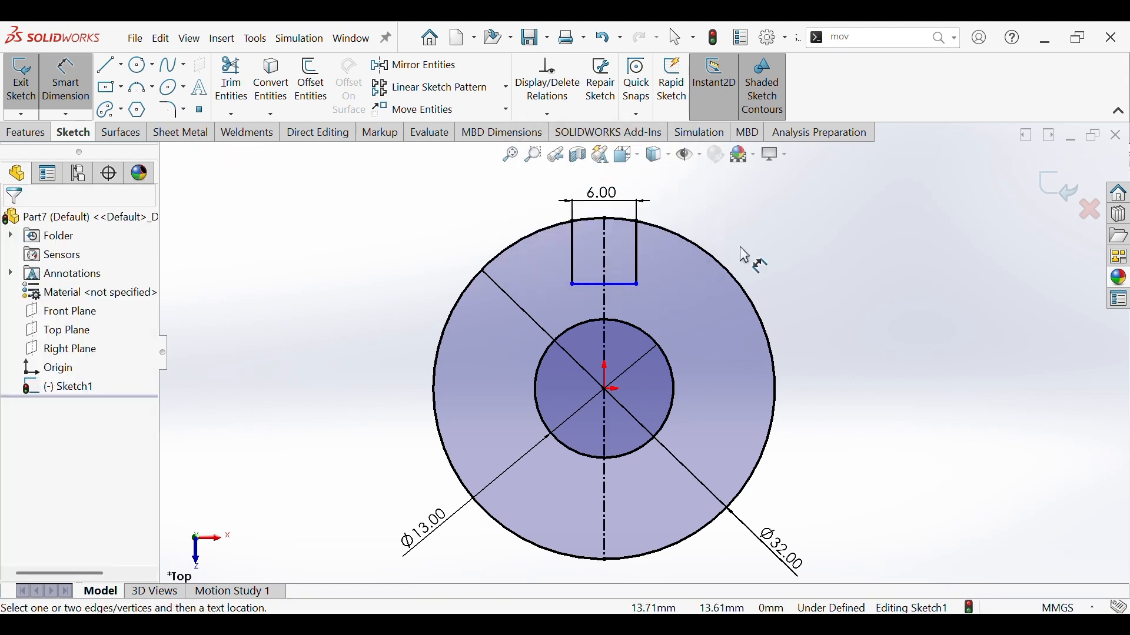
Dimension the notch's depth as 7 mm from its closing line to the centerline's top endpoint.
{"action": "left_click", "coordinate": [631, 284]}
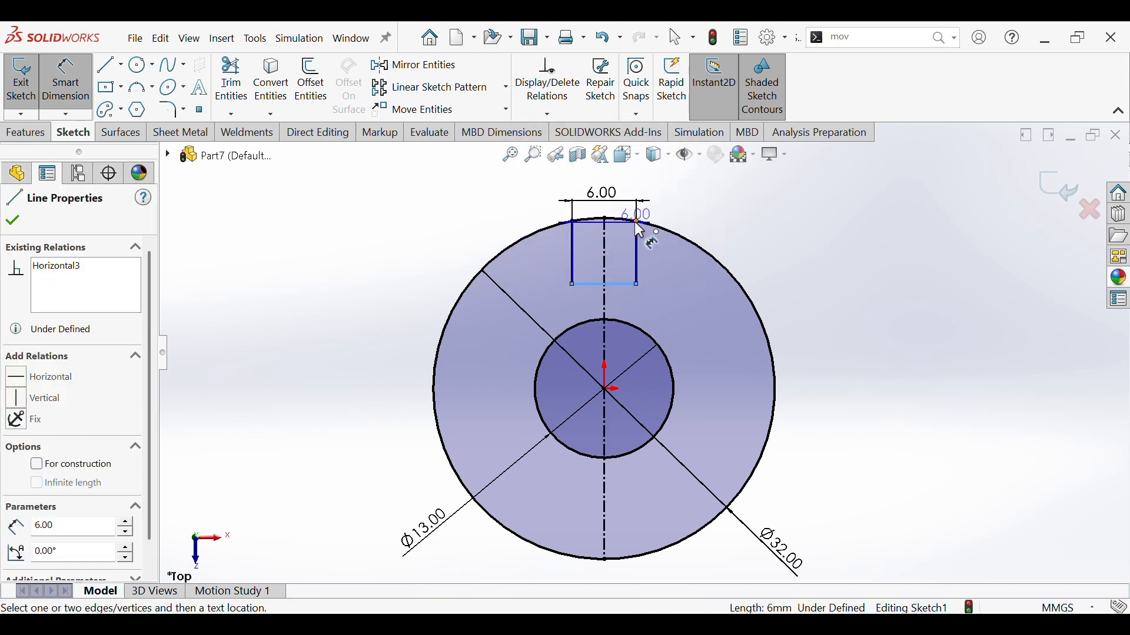
{"action": "left_click", "coordinate": [604, 218]}
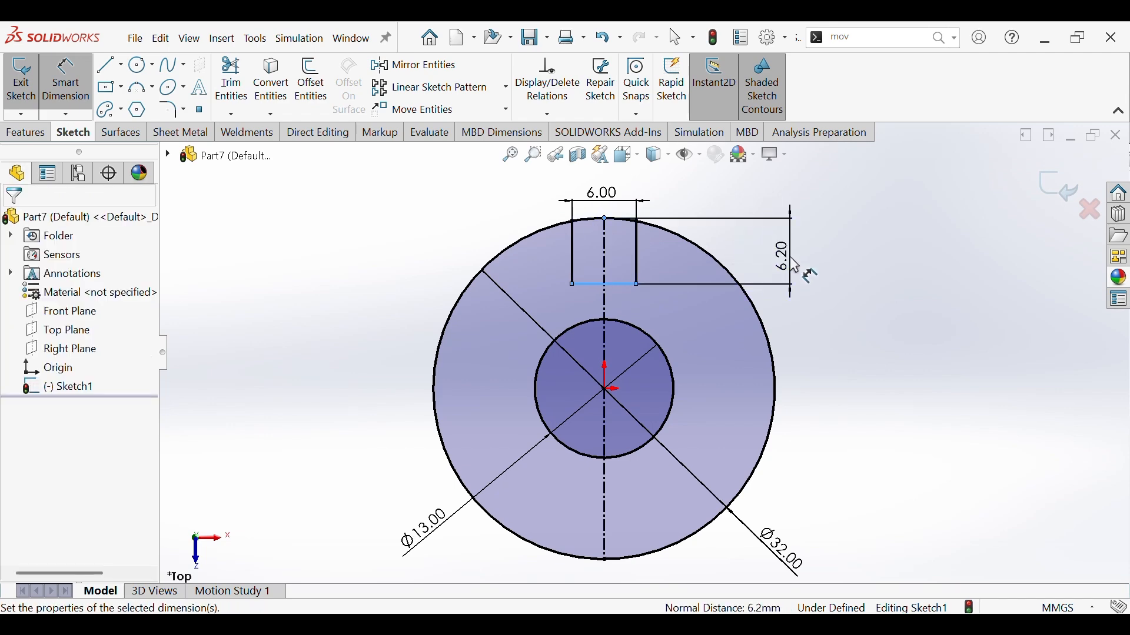
{"action": "left_click", "coordinate": [795, 265]}
{"action": "type", "text": "7"}
{"action": "key", "text": "Return"}
{"action": "left_click", "coordinate": [853, 313]}
{"action": "left_click", "coordinate": [235, 83]}
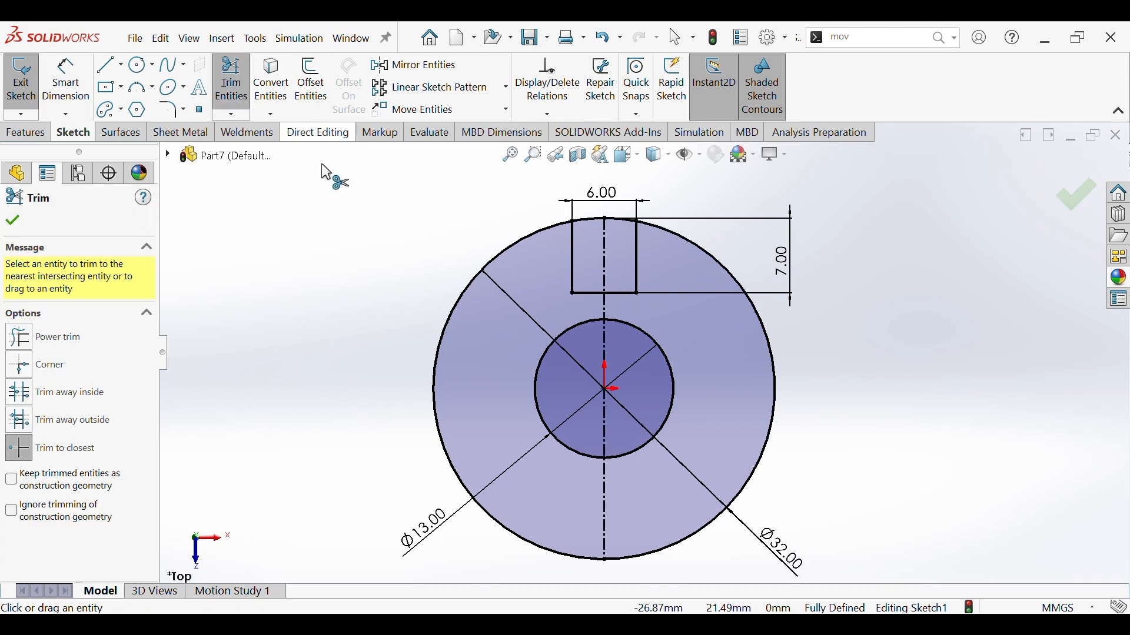
{"action": "left_click", "coordinate": [14, 221]}
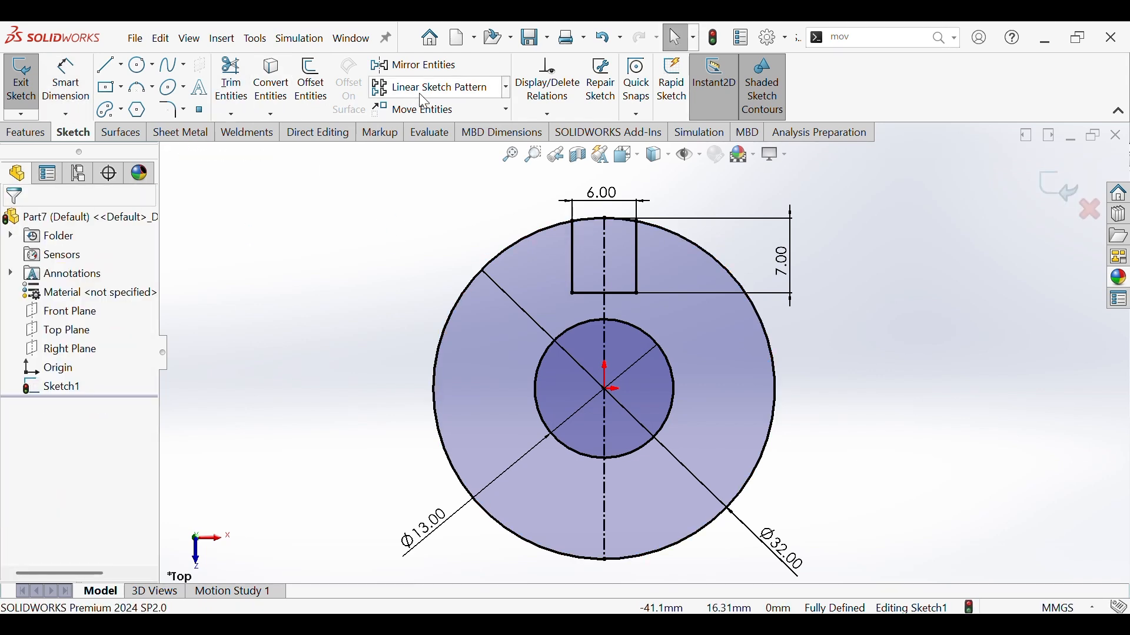
Create a circular sketch pattern of the notch's three lines around the origin, with 4 equally spaced instances over 360 degrees.
{"action": "left_click", "coordinate": [506, 89]}
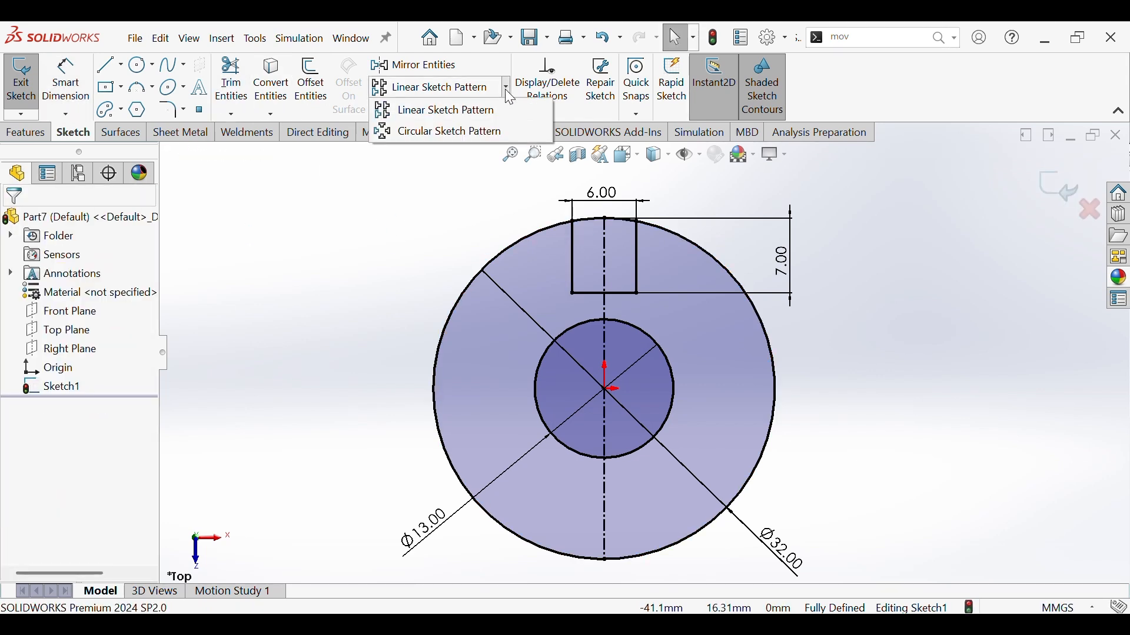
{"action": "left_click", "coordinate": [447, 130]}
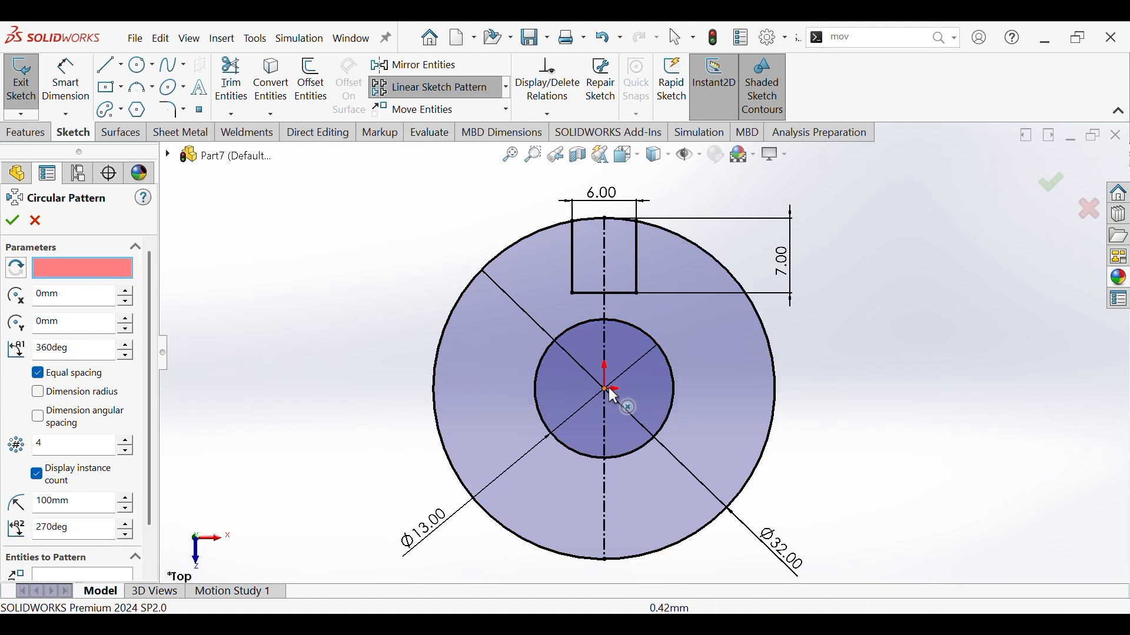
{"action": "scroll", "coordinate": [135, 487], "scroll_direction": "down", "scroll_amount": 2}
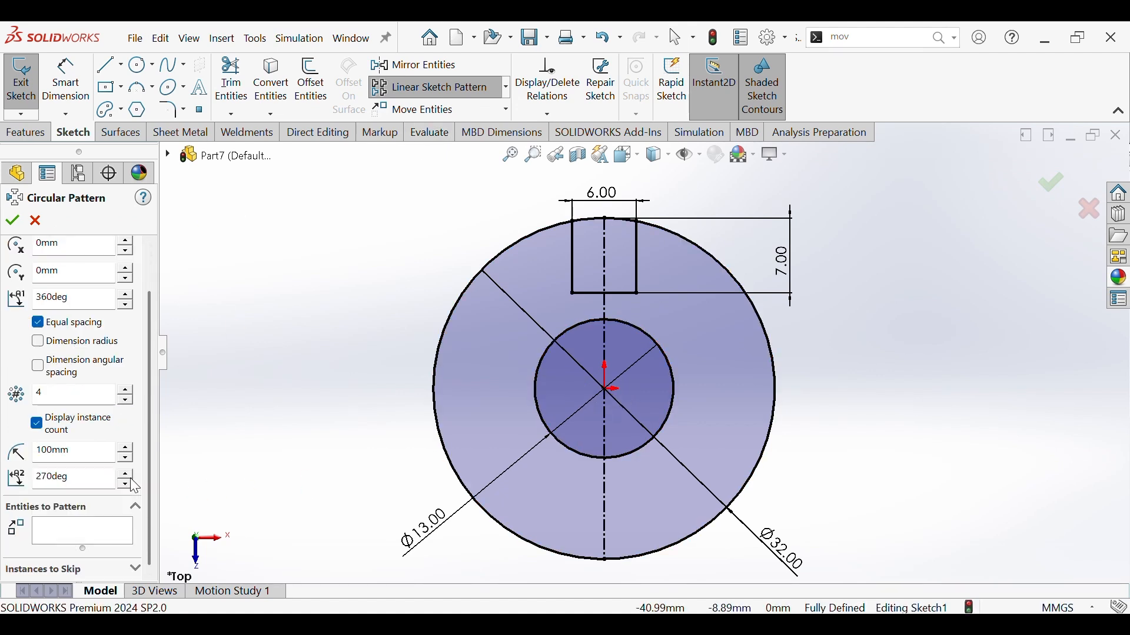
{"action": "left_click", "coordinate": [104, 530]}
{"action": "left_click", "coordinate": [571, 280]}
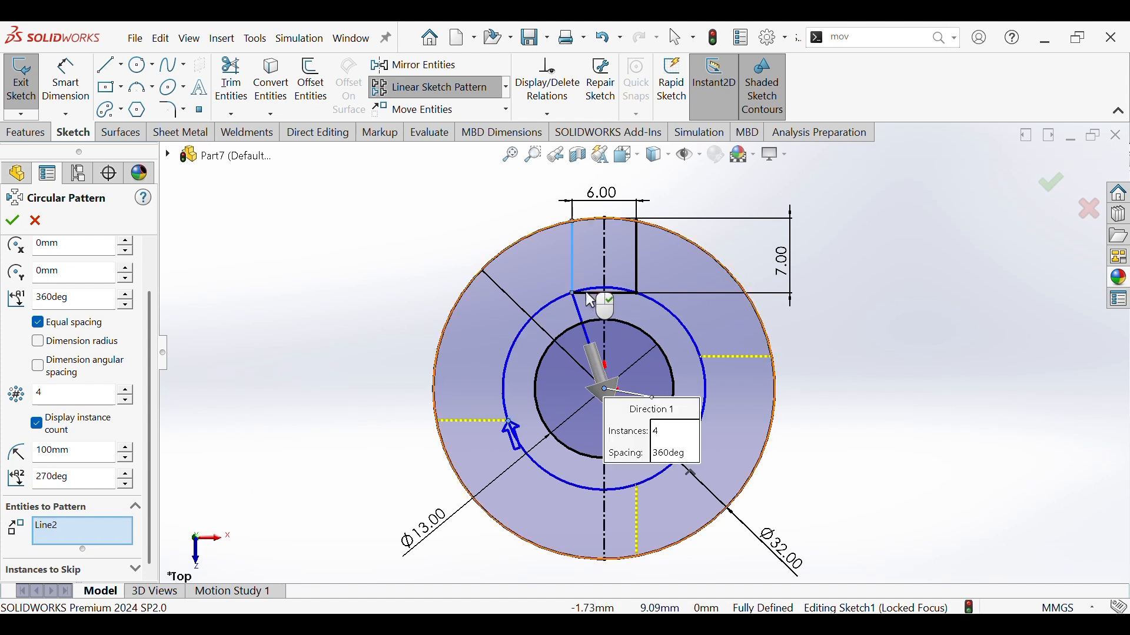
{"action": "left_click", "coordinate": [587, 293]}
{"action": "left_click", "coordinate": [634, 260]}
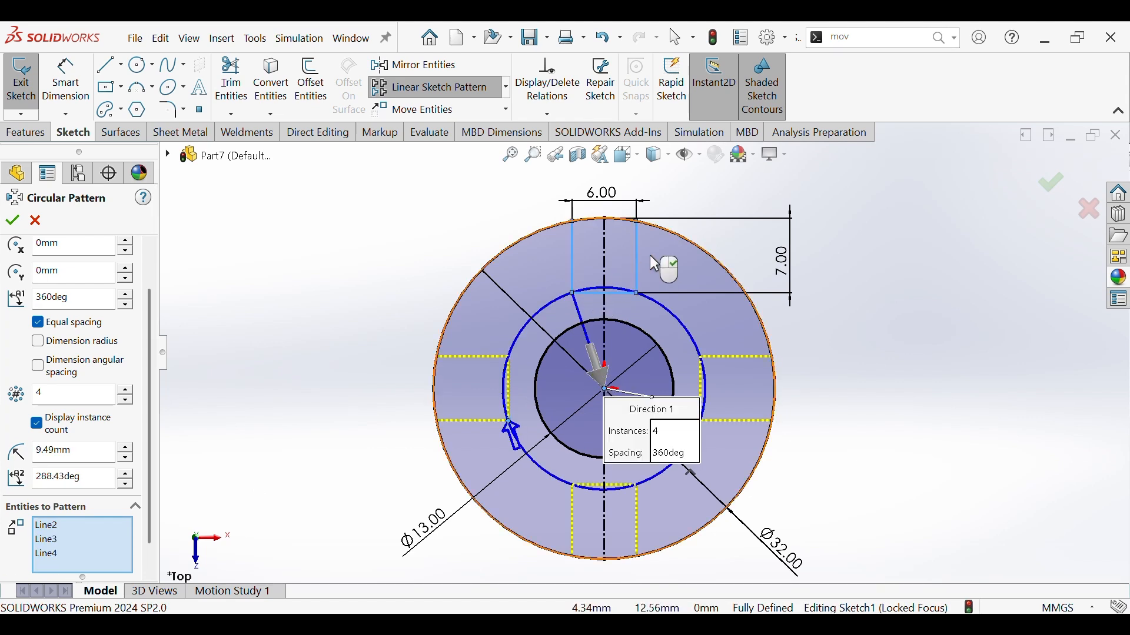
{"action": "left_click", "coordinate": [12, 222]}
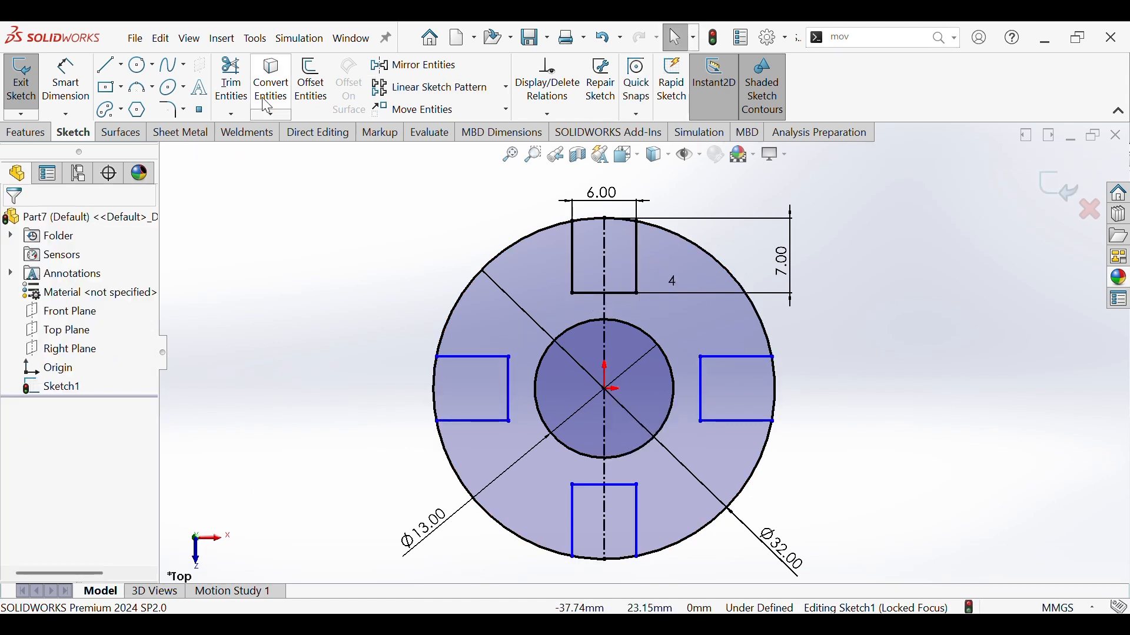
Trim away the outer circle's arc segments across the openings of all four notches.
{"action": "left_click", "coordinate": [232, 83]}
{"action": "left_click", "coordinate": [436, 392]}
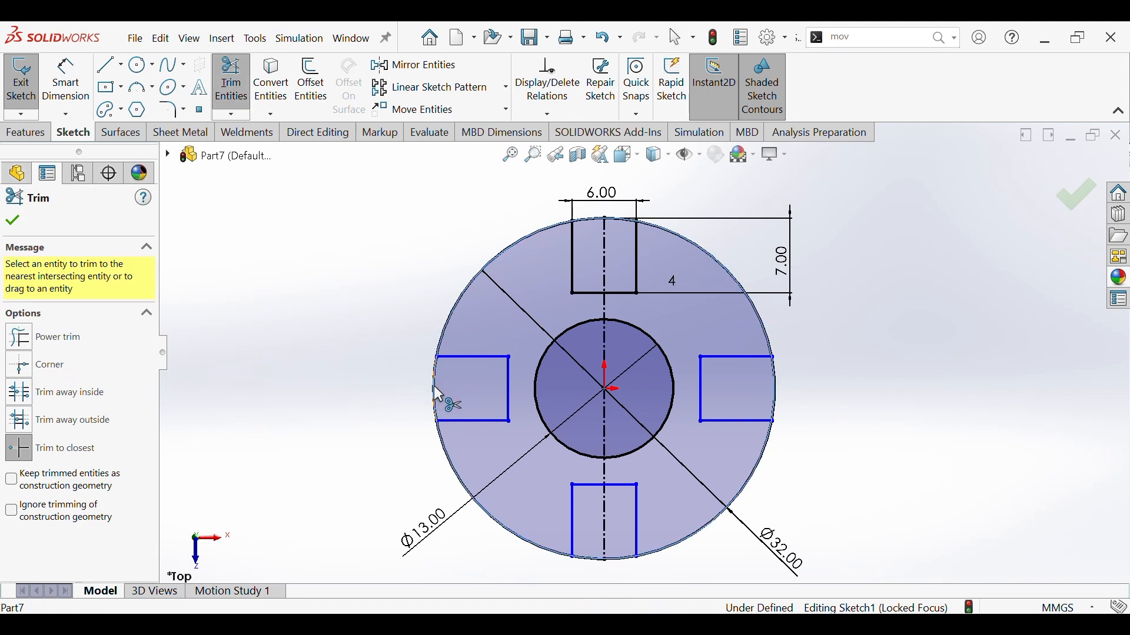
{"action": "left_click", "coordinate": [603, 559]}
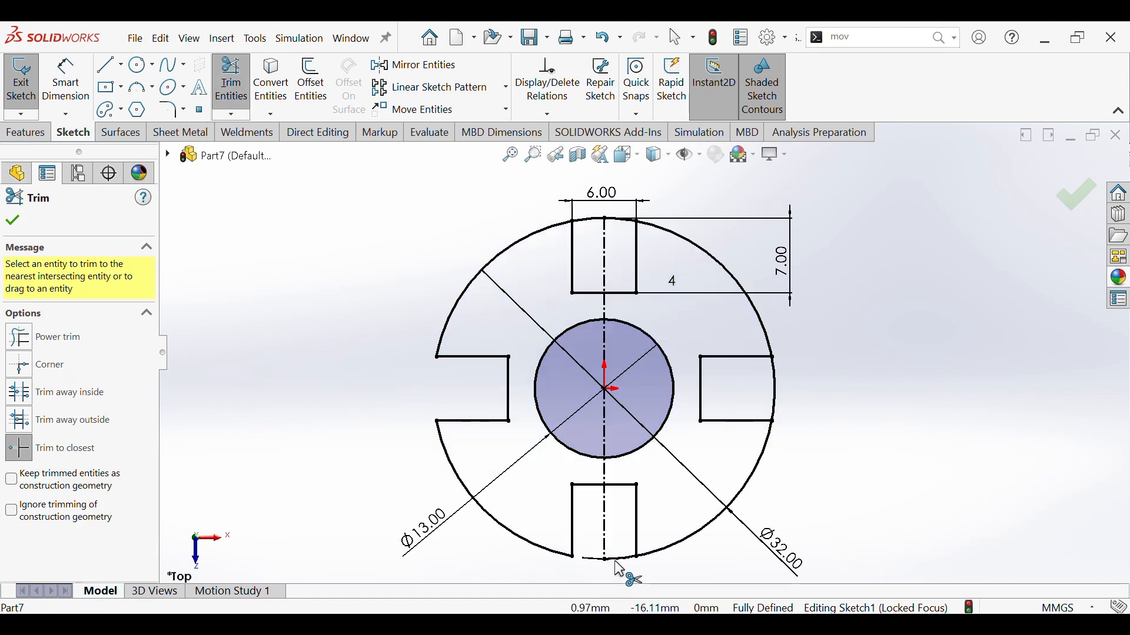
{"action": "left_click", "coordinate": [775, 405]}
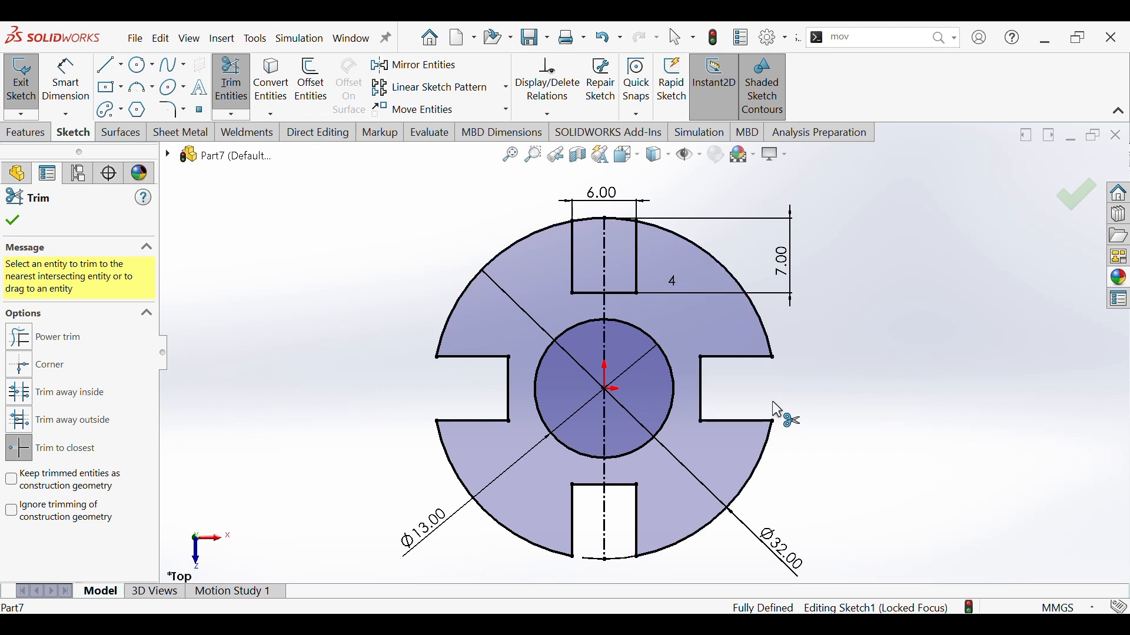
{"action": "left_click", "coordinate": [629, 221]}
{"action": "left_click", "coordinate": [591, 226]}
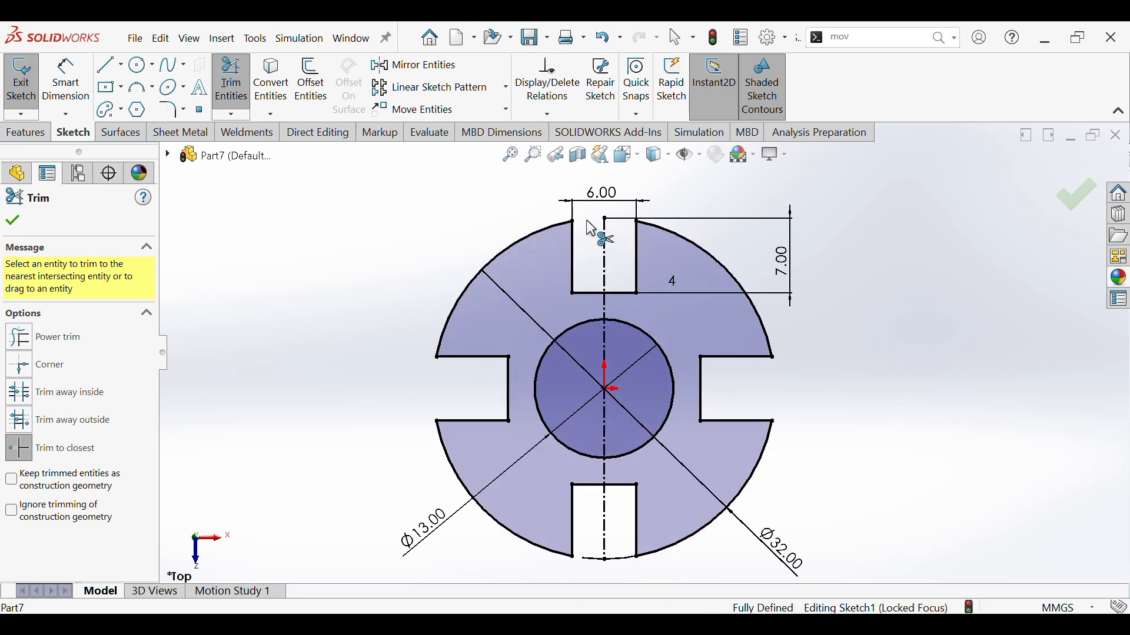
{"action": "left_click", "coordinate": [13, 221]}
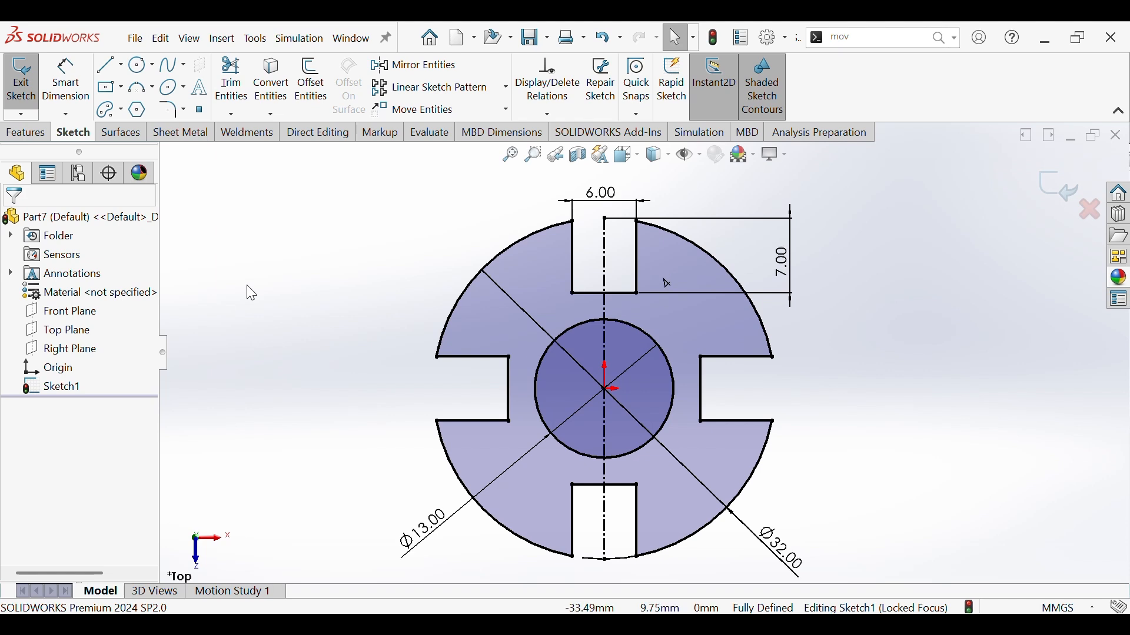
Extrude the notched disc profile as a boss, using Mid Plane with a depth of 20 mm.
{"action": "key", "text": "ctrl+7"}
{"action": "left_click", "coordinate": [13, 140]}
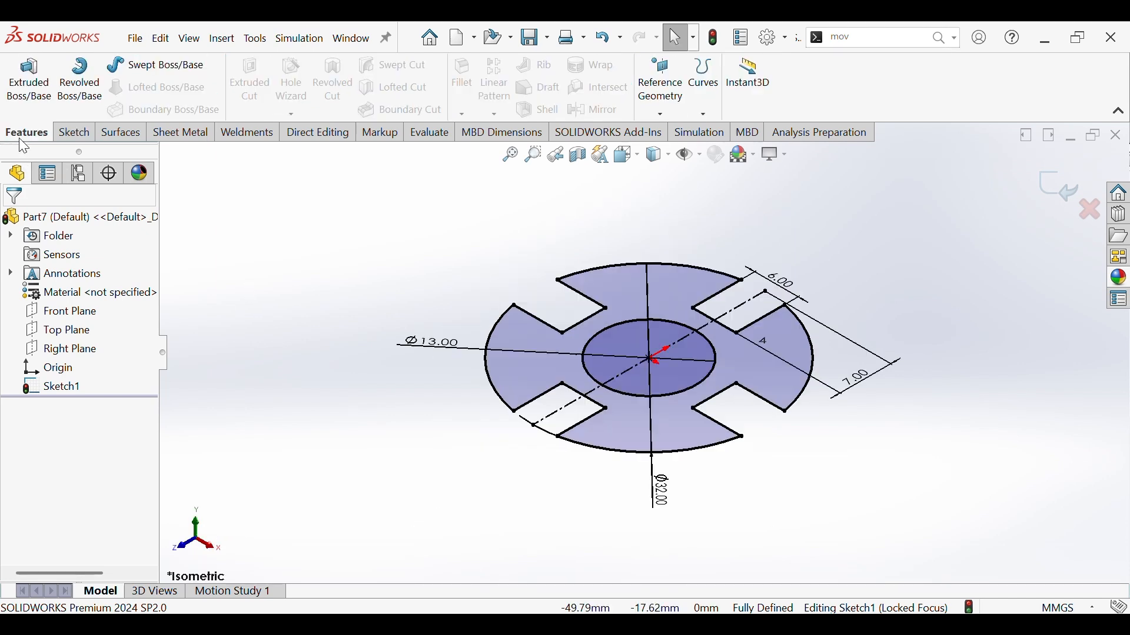
{"action": "left_click", "coordinate": [47, 86]}
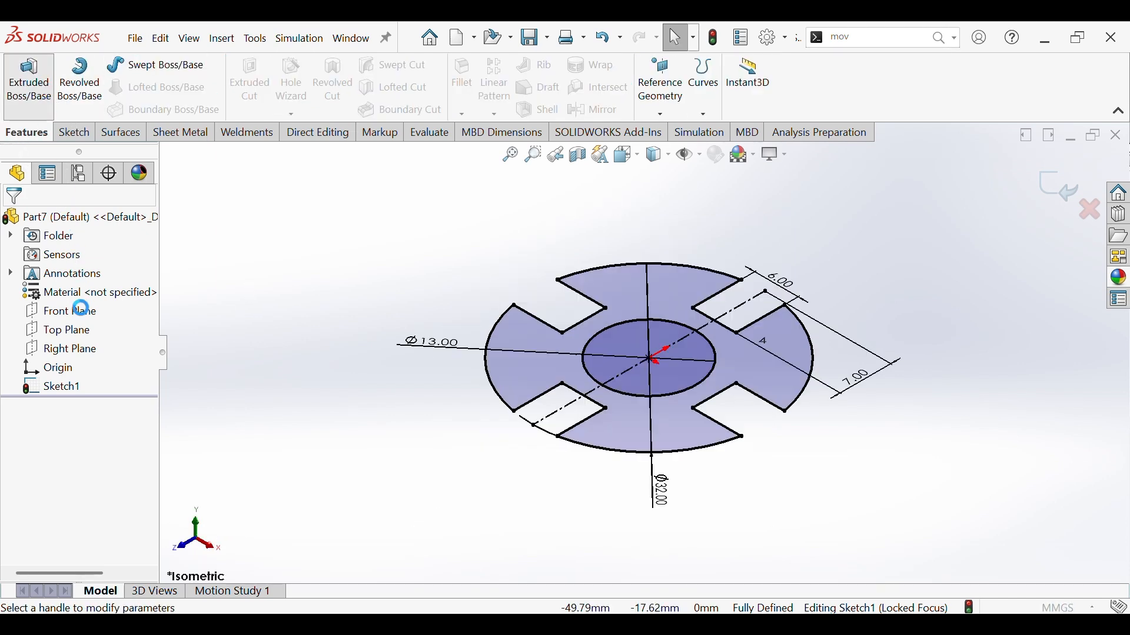
{"action": "left_click", "coordinate": [79, 310]}
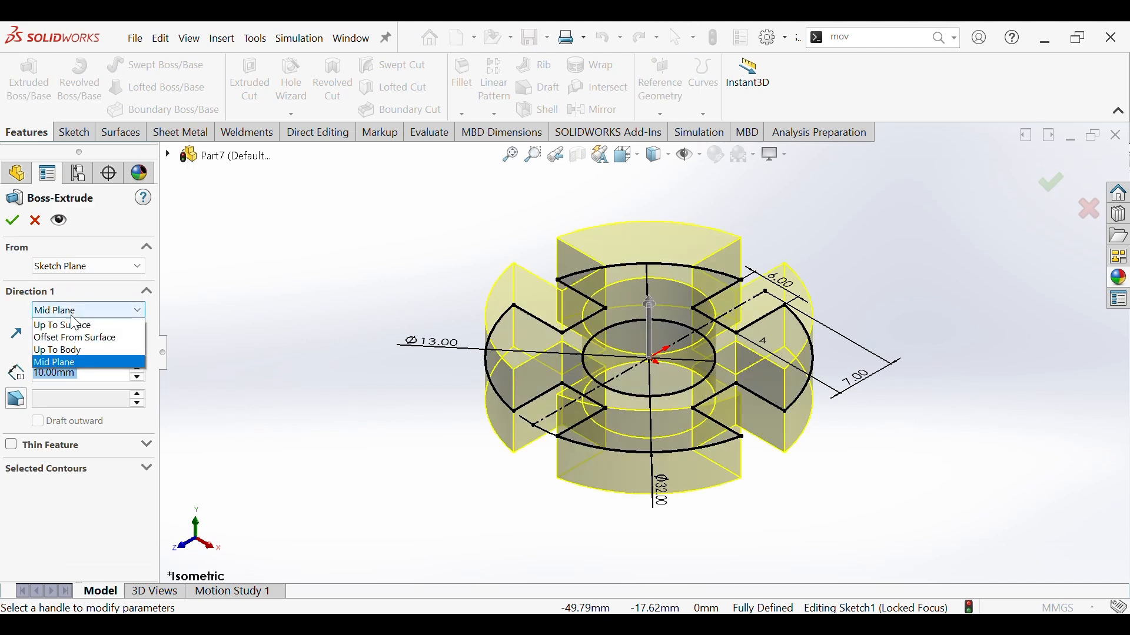
{"action": "left_click", "coordinate": [62, 383]}
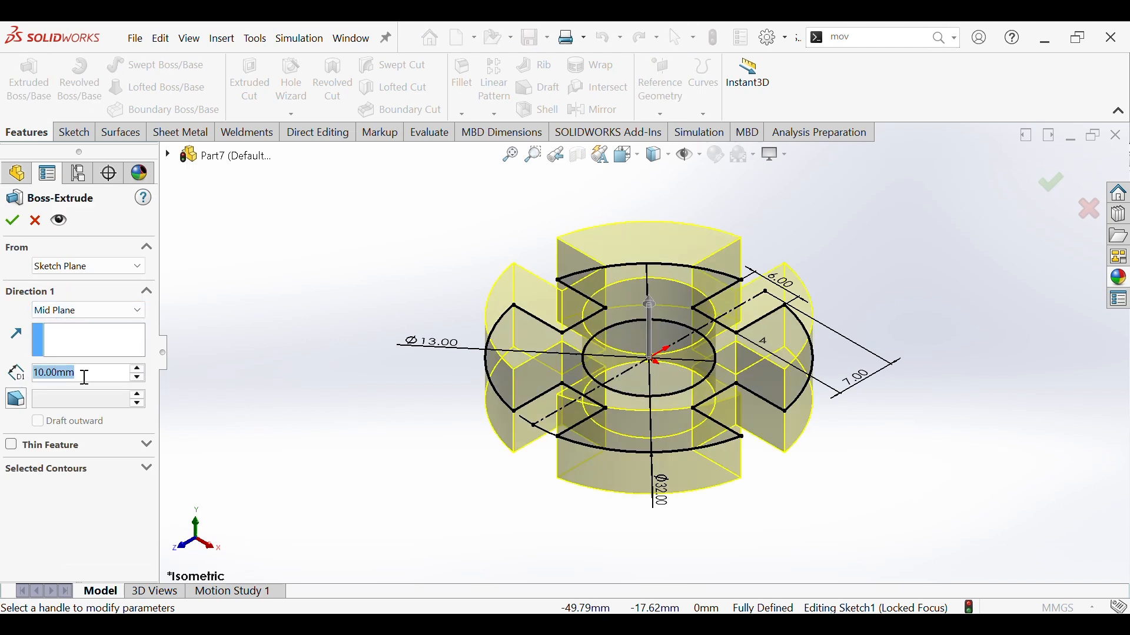
{"action": "type", "text": "30"}
{"action": "key", "text": "Return"}
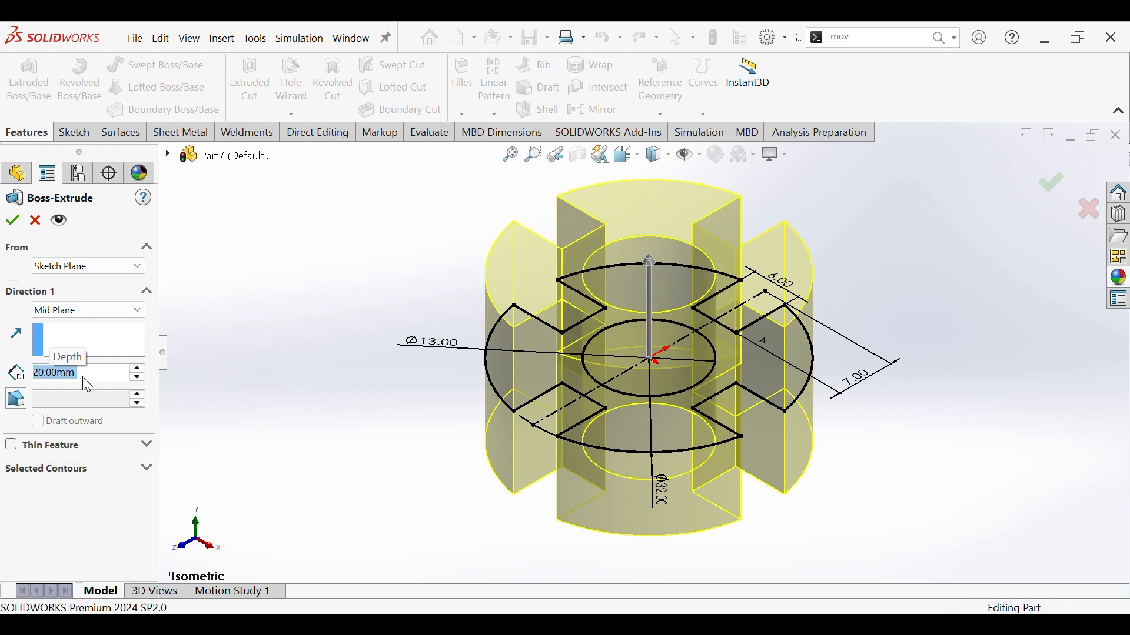
{"action": "left_click", "coordinate": [253, 404]}
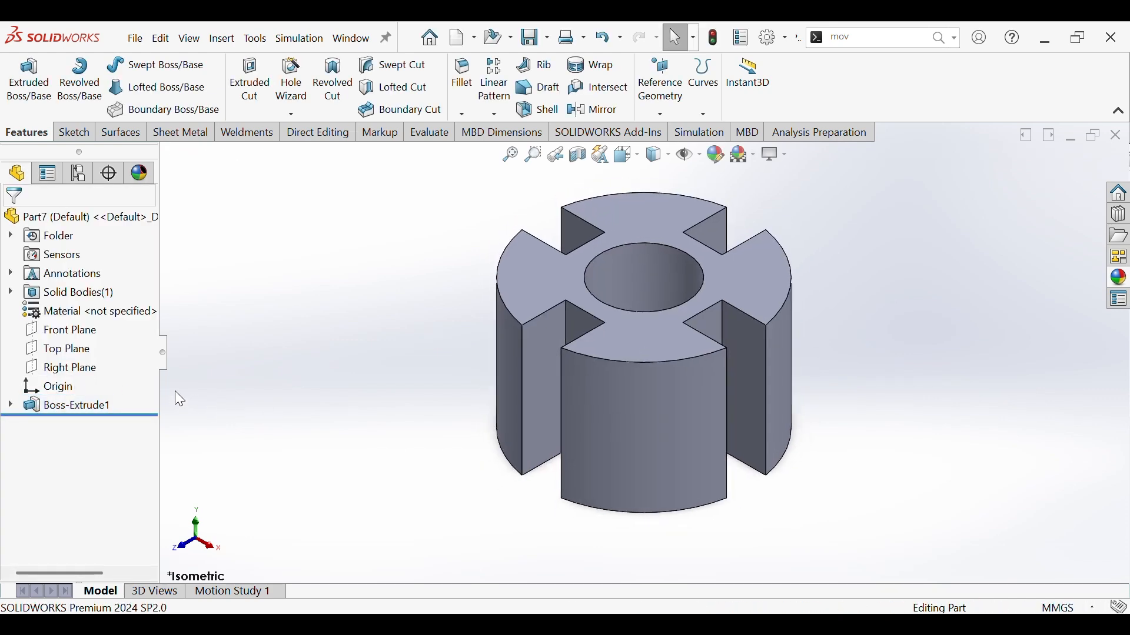
Apply a light magenta colour from the standard swatches to the whole part.
{"action": "middle_click_drag", "start_coordinate": [352, 365], "coordinate": [640, 419]}
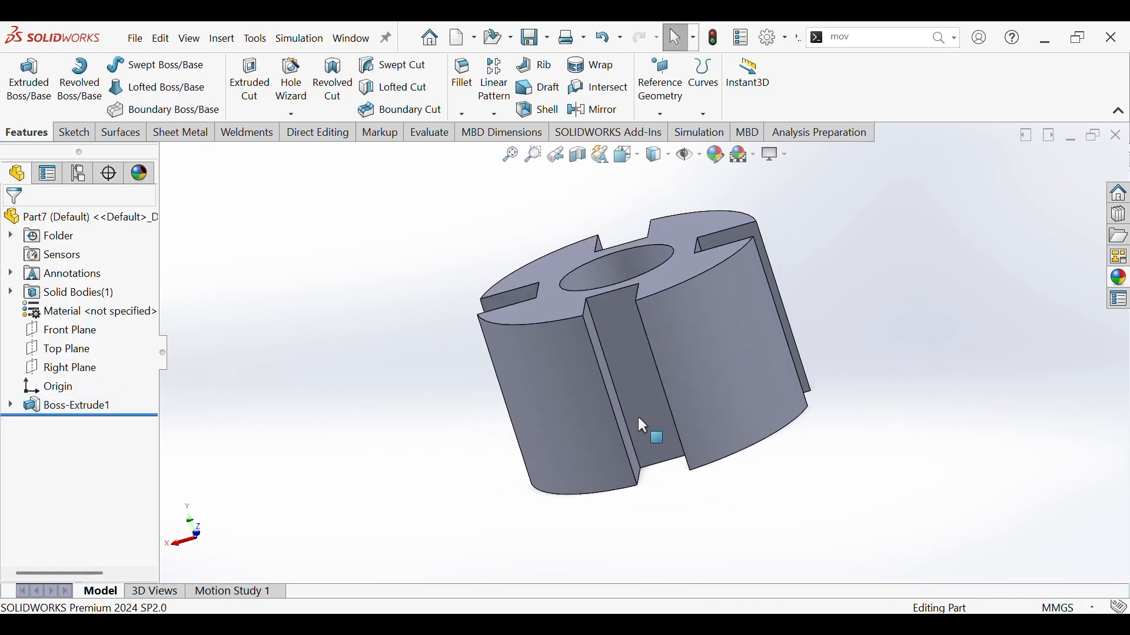
{"action": "key", "text": "ctrl+7"}
{"action": "right_click", "coordinate": [640, 270]}
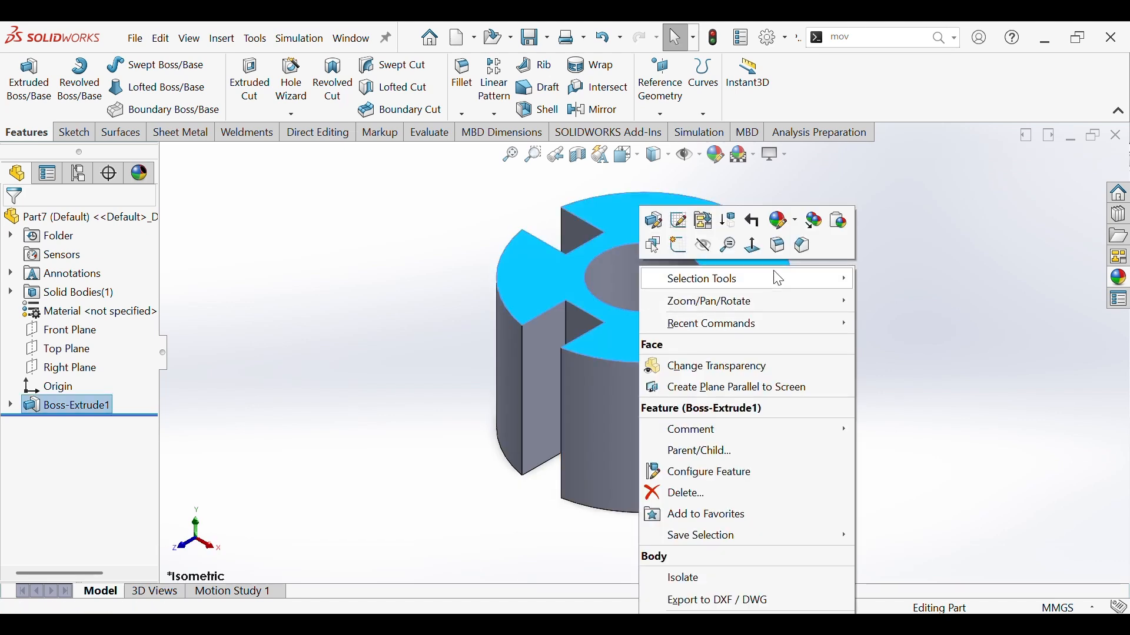
{"action": "mouse_move", "coordinate": [783, 246]}
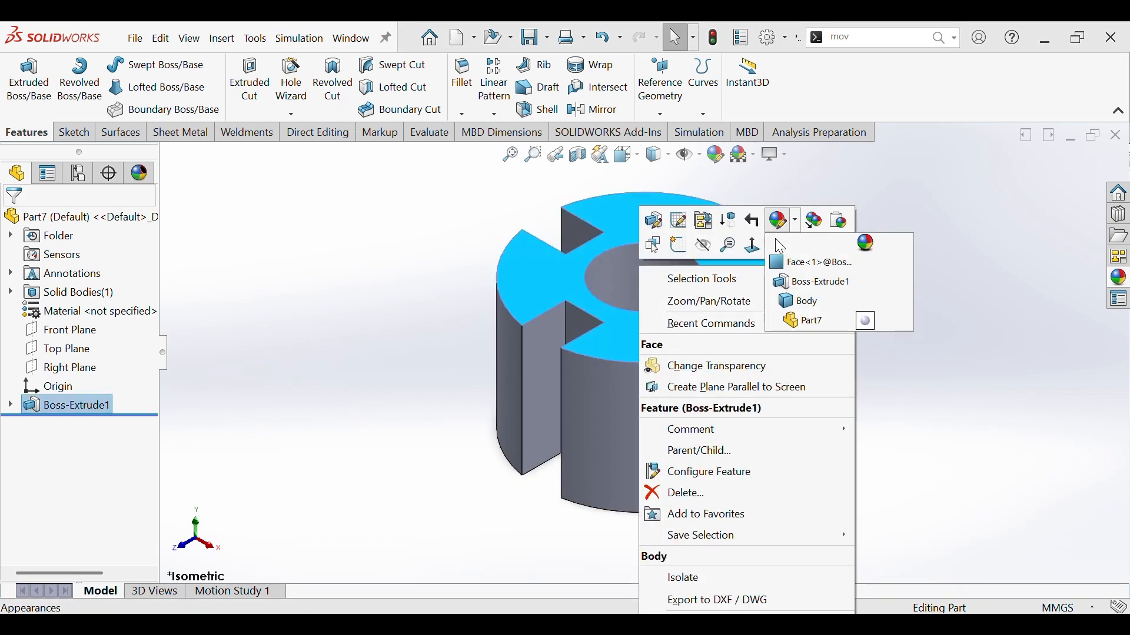
{"action": "left_click", "coordinate": [807, 321]}
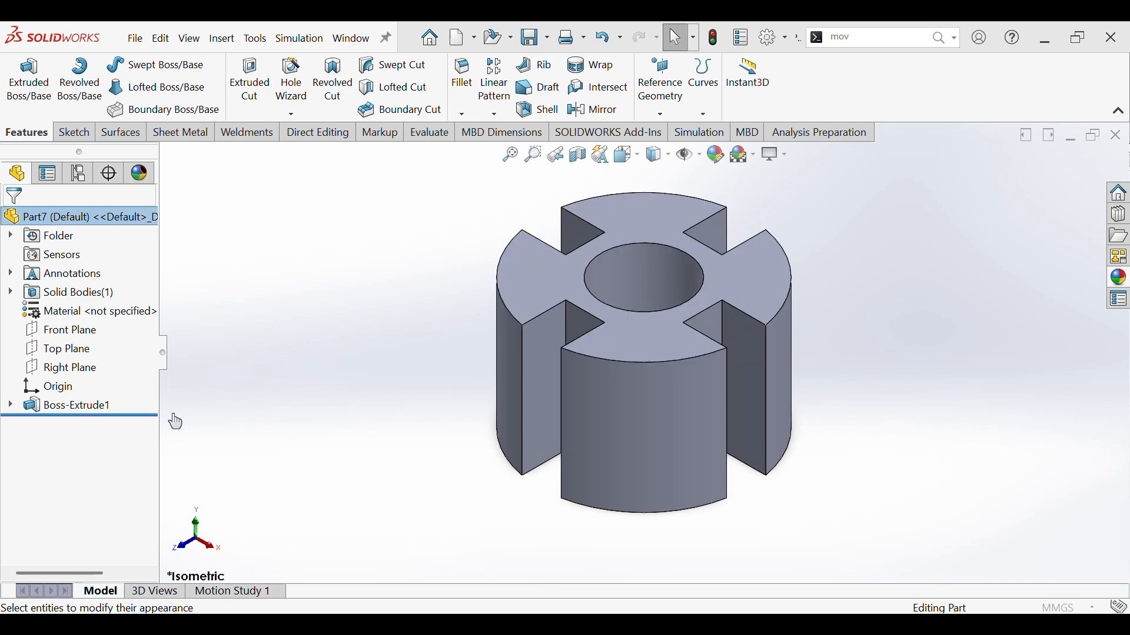
{"action": "scroll", "coordinate": [108, 556], "scroll_direction": "down", "scroll_amount": 3}
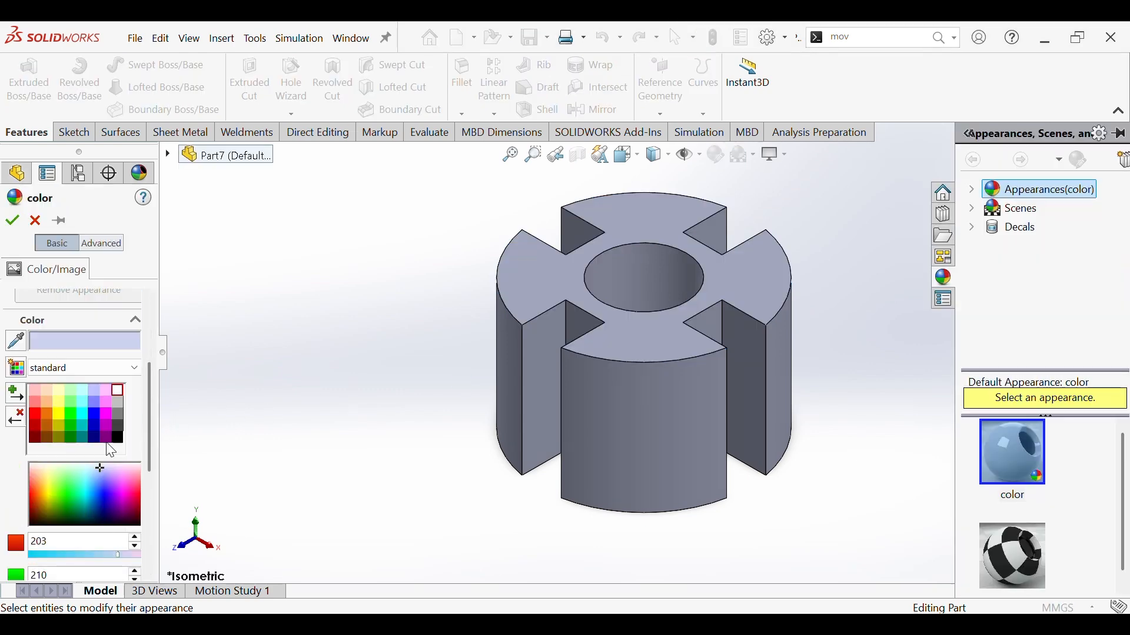
{"action": "left_click", "coordinate": [103, 403]}
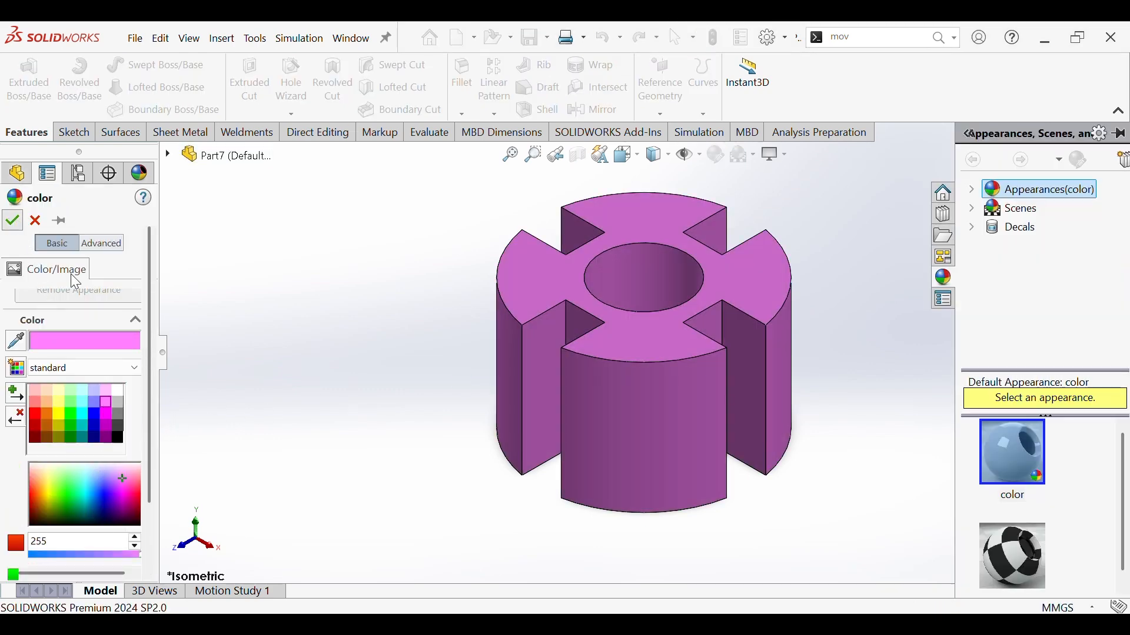
{"action": "left_click", "coordinate": [12, 222]}
Give the centre hole's inner face its own white face colour.
{"action": "right_click", "coordinate": [609, 274]}
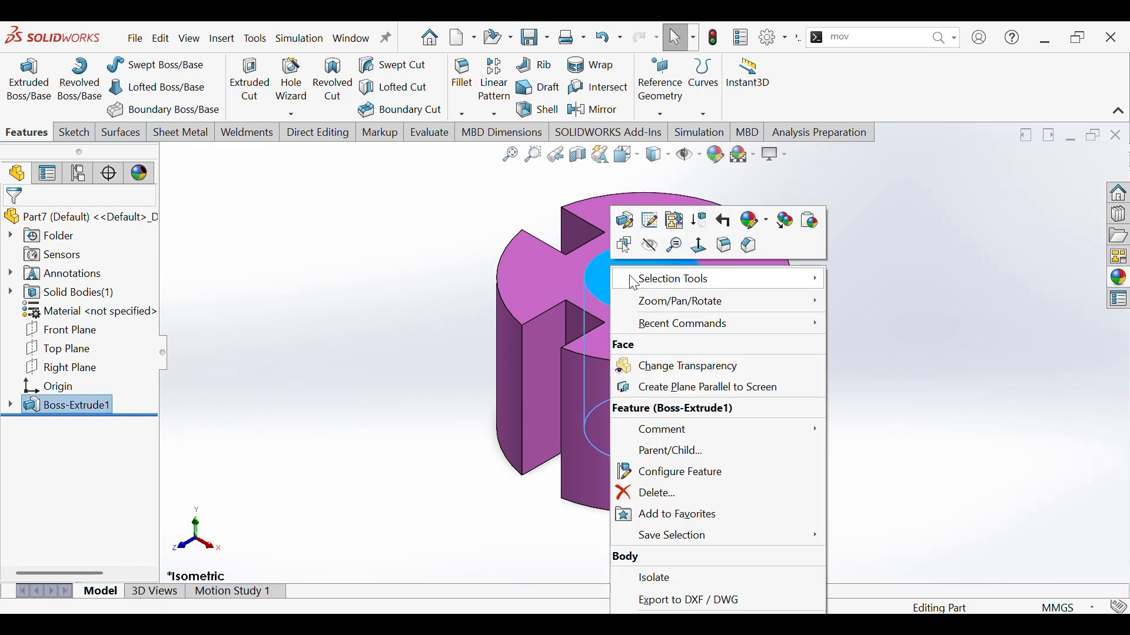
{"action": "left_click", "coordinate": [750, 221]}
{"action": "left_click", "coordinate": [756, 260]}
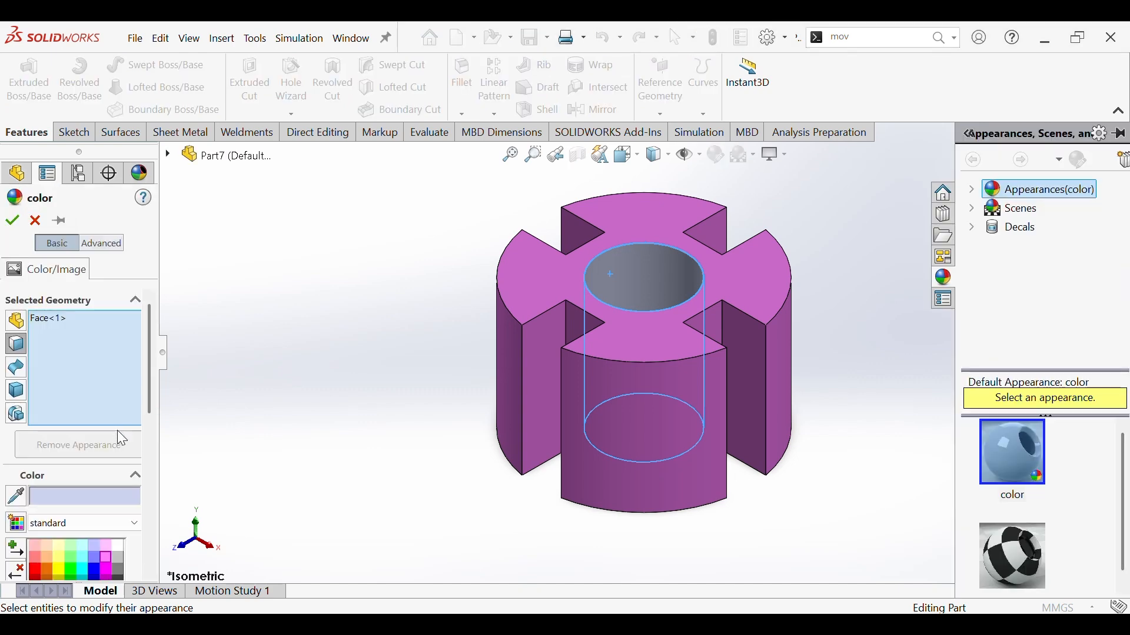
{"action": "left_click", "coordinate": [117, 467]}
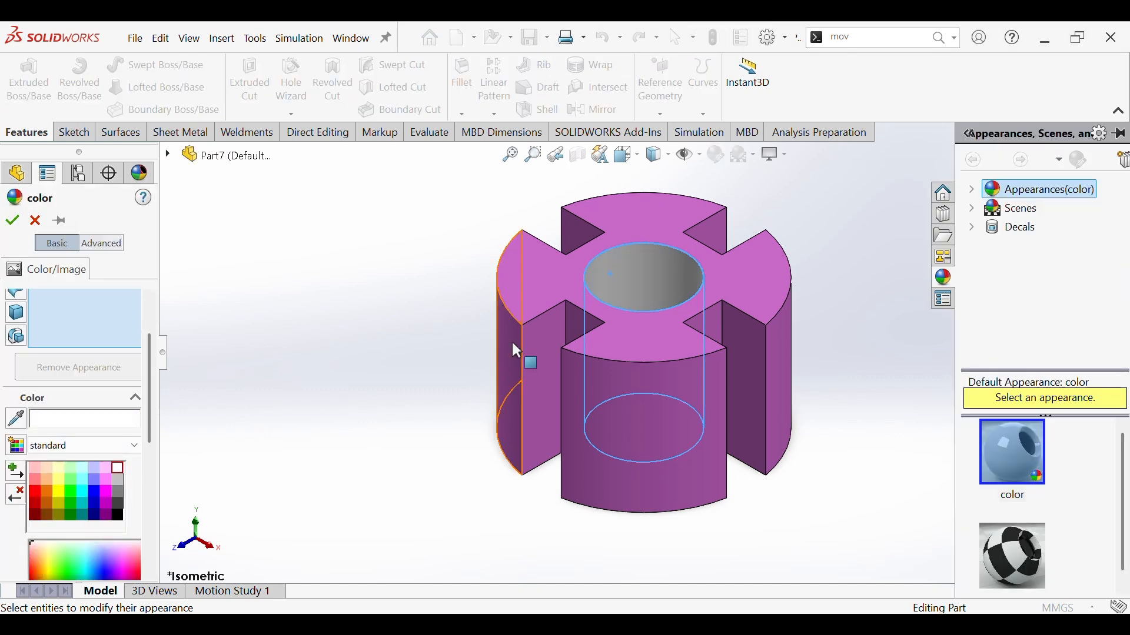
Extend the white face colour to the side and bottom faces of all four notches and accept it.
{"action": "left_click", "coordinate": [540, 336]}
{"action": "middle_click_drag", "start_coordinate": [590, 332], "coordinate": [708, 426]}
{"action": "middle_click_drag", "start_coordinate": [788, 347], "coordinate": [635, 472]}
{"action": "left_click", "coordinate": [593, 432]}
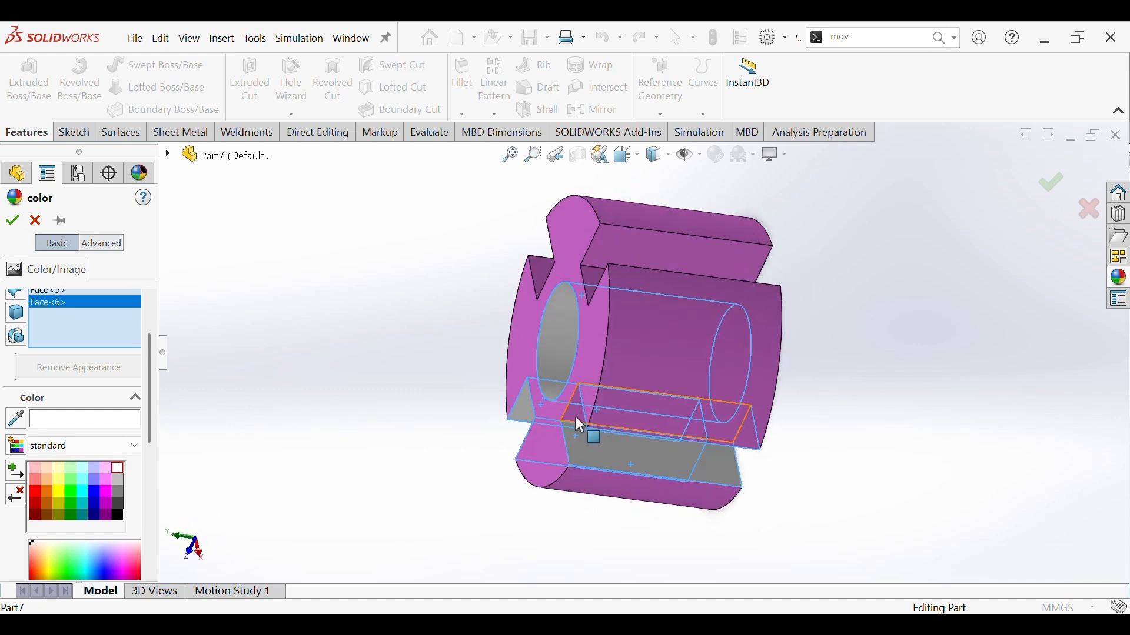
{"action": "left_click", "coordinate": [575, 410]}
{"action": "left_click", "coordinate": [605, 260]}
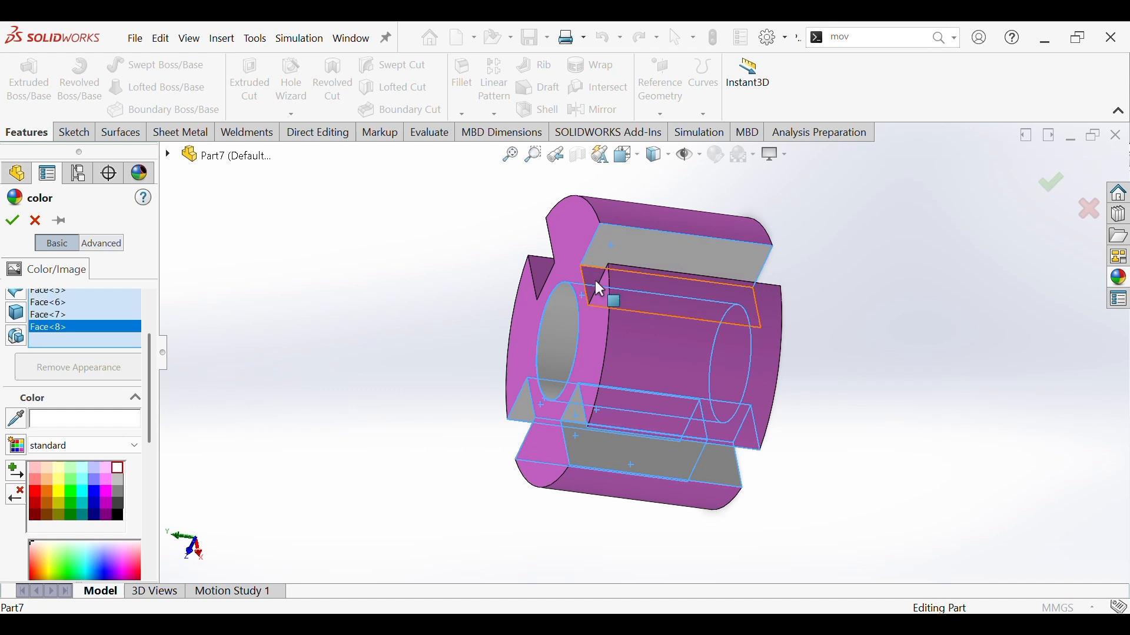
{"action": "left_click", "coordinate": [648, 294]}
{"action": "middle_click_drag", "start_coordinate": [648, 294], "coordinate": [710, 497]}
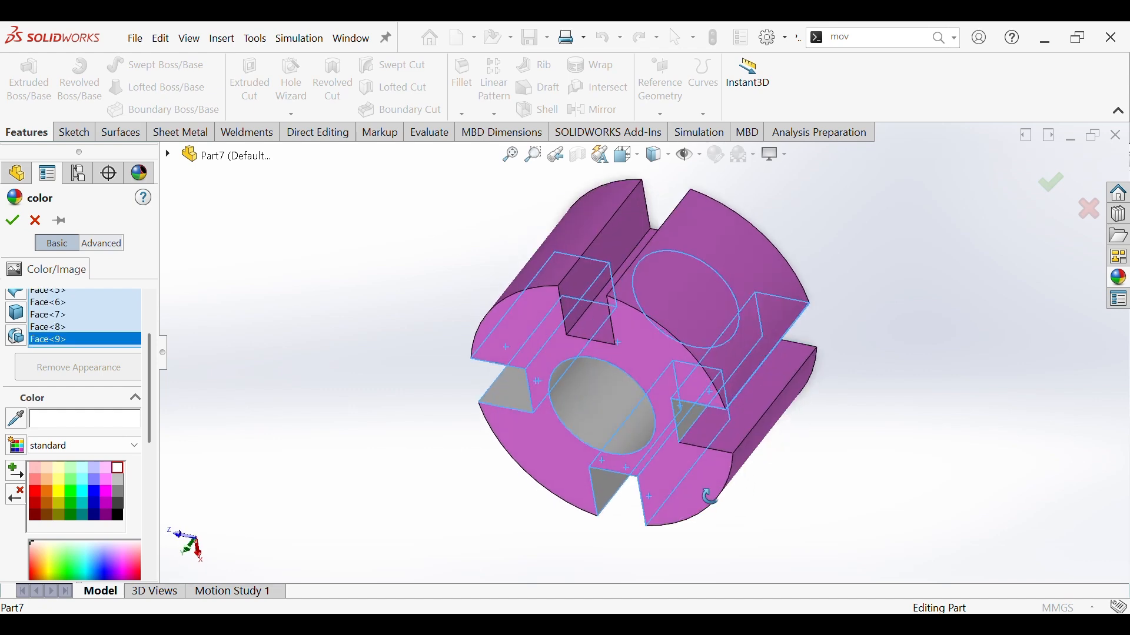
{"action": "left_click", "coordinate": [732, 458]}
{"action": "left_click", "coordinate": [577, 290]}
{"action": "middle_click_drag", "start_coordinate": [645, 313], "coordinate": [748, 212]}
{"action": "left_click", "coordinate": [760, 318]}
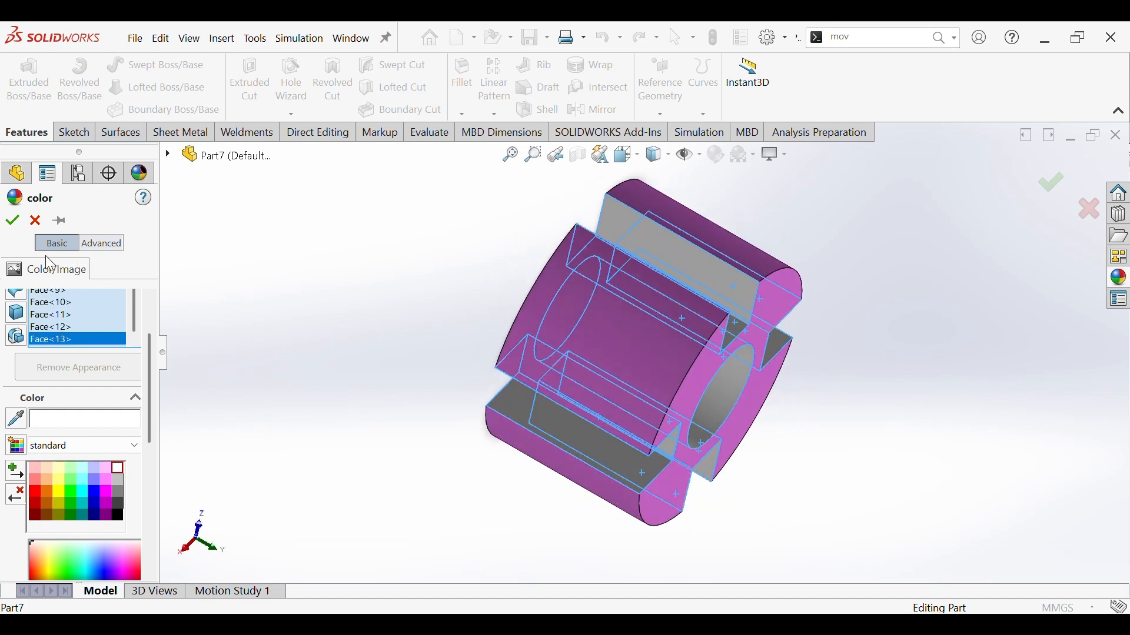
{"action": "left_click", "coordinate": [13, 222]}
{"action": "key", "text": "ctrl+7"}
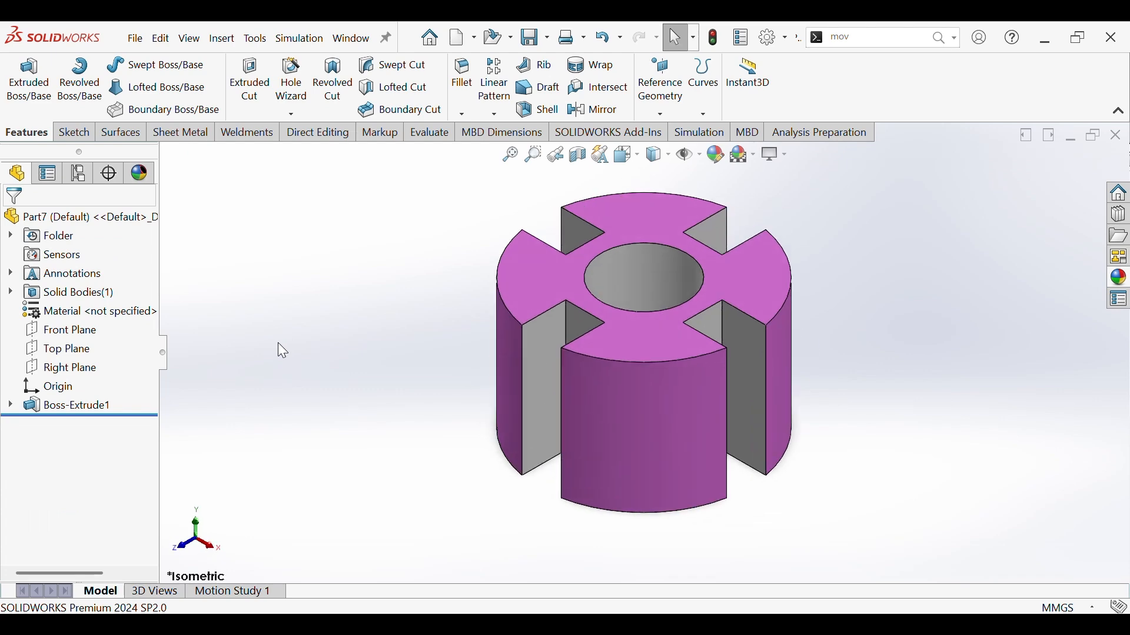
Start a sketch on the Top Plane and convert the disc's upper-left and lower-right outer arc edges into sketch entities.
{"action": "left_click", "coordinate": [83, 350]}
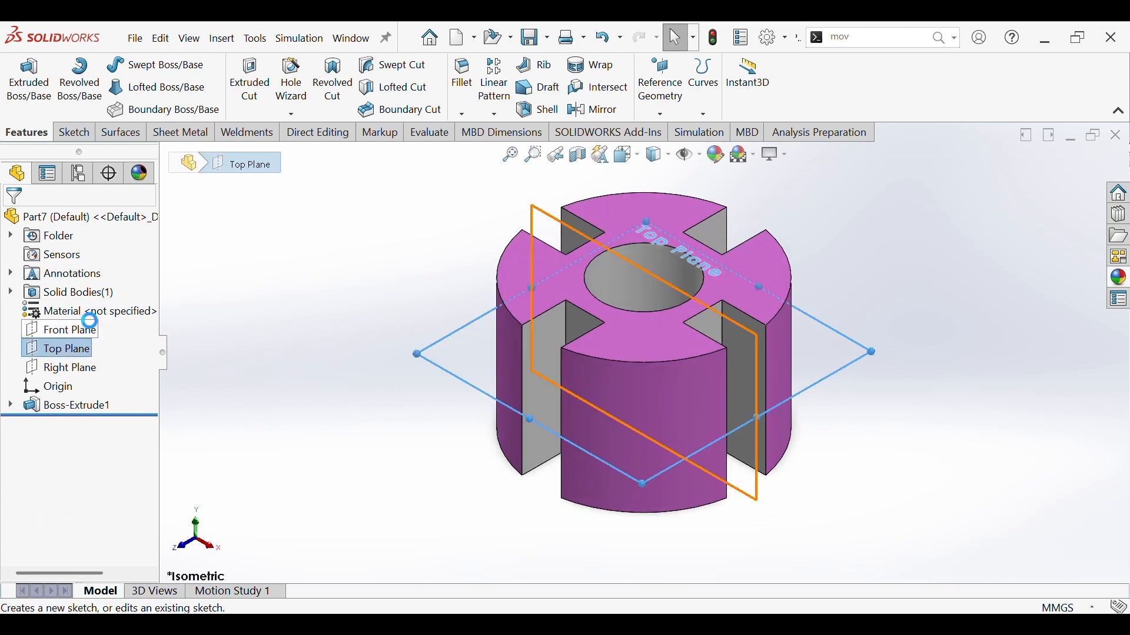
{"action": "left_click", "coordinate": [94, 321]}
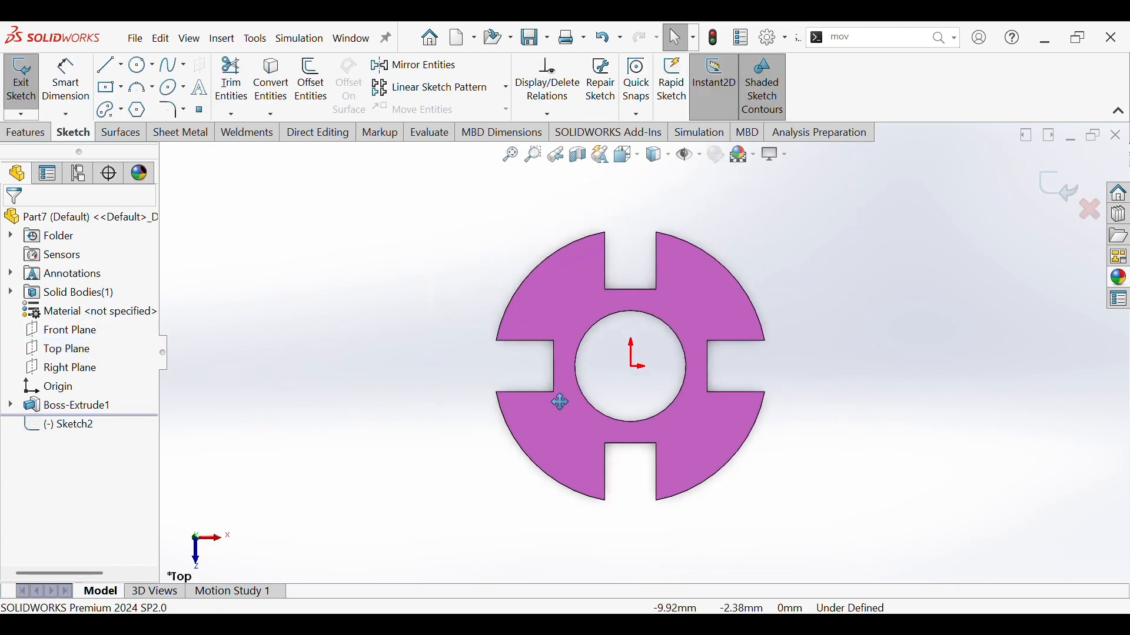
{"action": "left_click", "coordinate": [271, 82]}
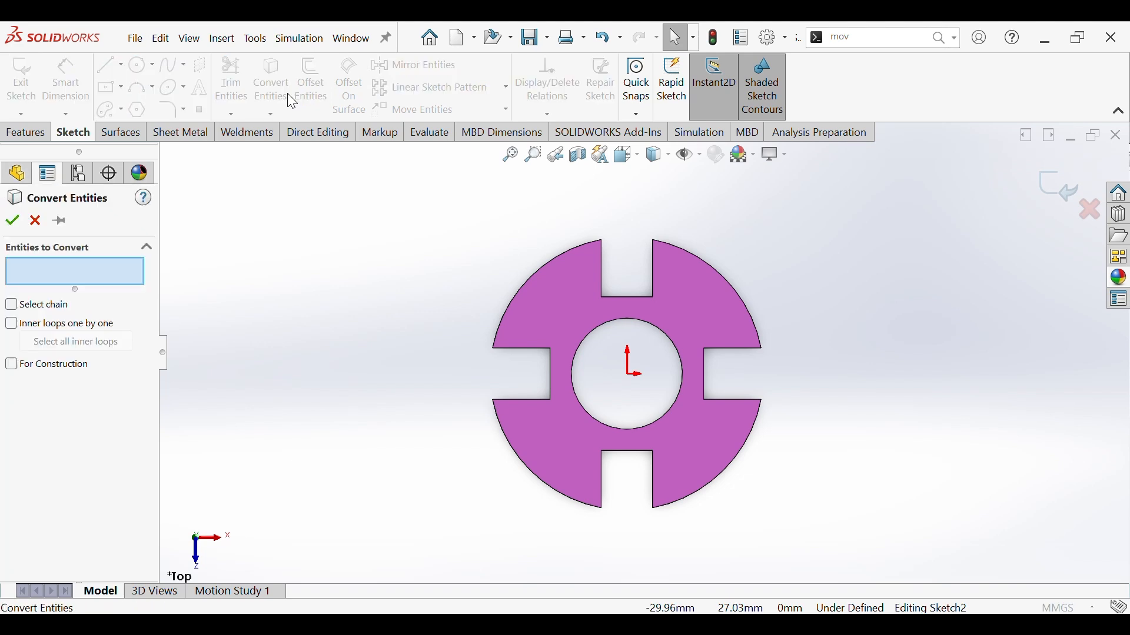
{"action": "left_click", "coordinate": [520, 285]}
{"action": "left_click", "coordinate": [707, 488]}
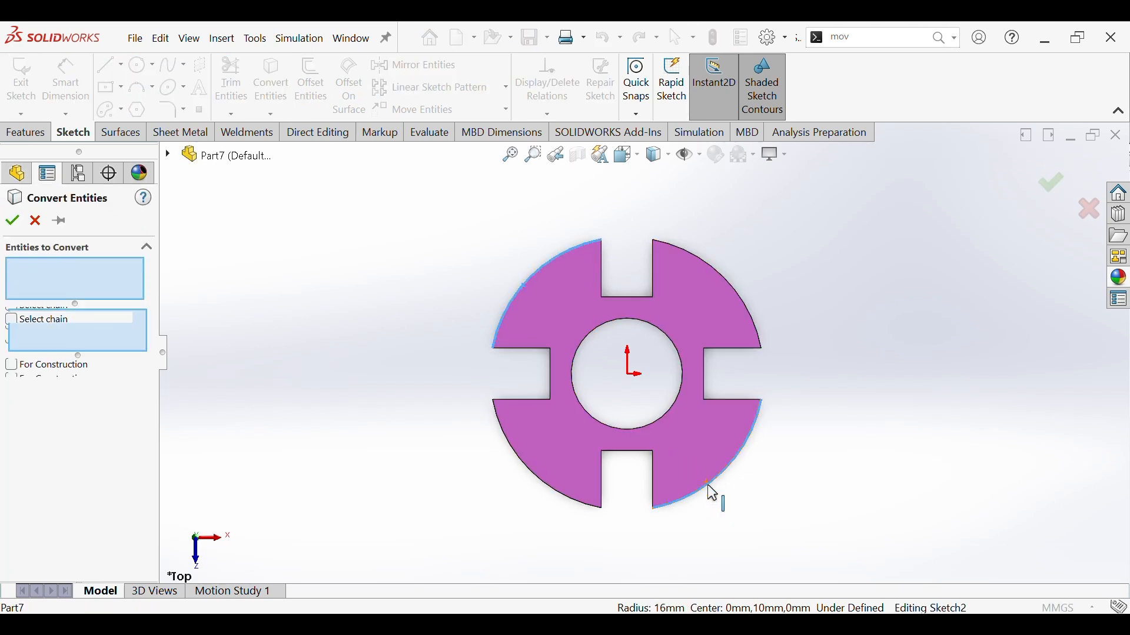
{"action": "left_click", "coordinate": [13, 221]}
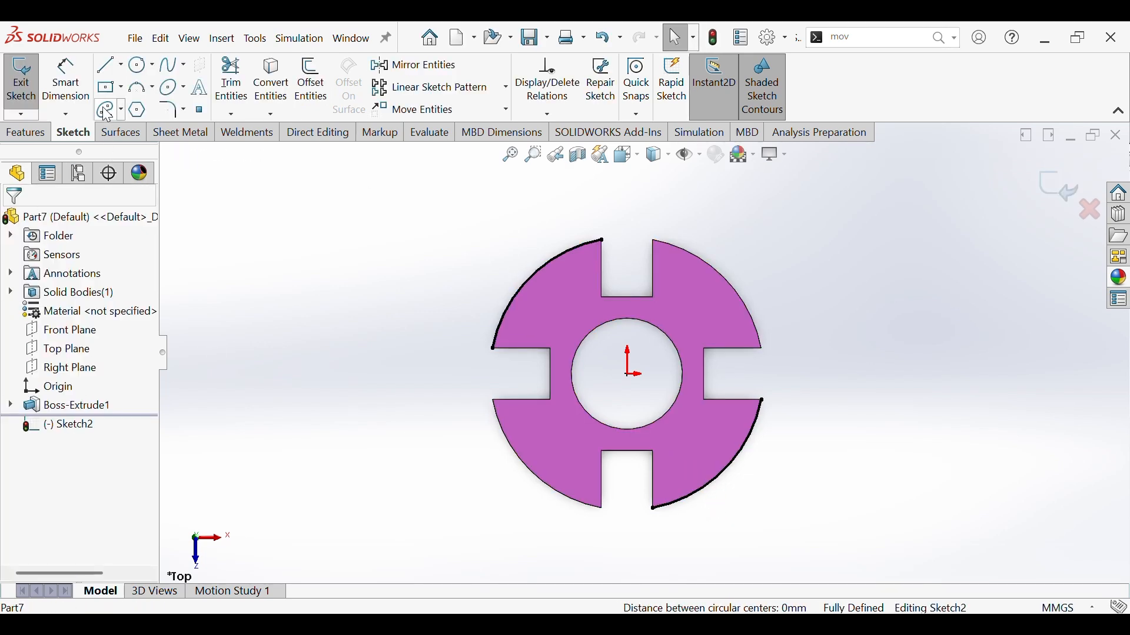
Draw centerlines from well left of the disc to the origin and from the origin about 21 mm vertically upward.
{"action": "left_click", "coordinate": [121, 65]}
{"action": "left_click", "coordinate": [146, 106]}
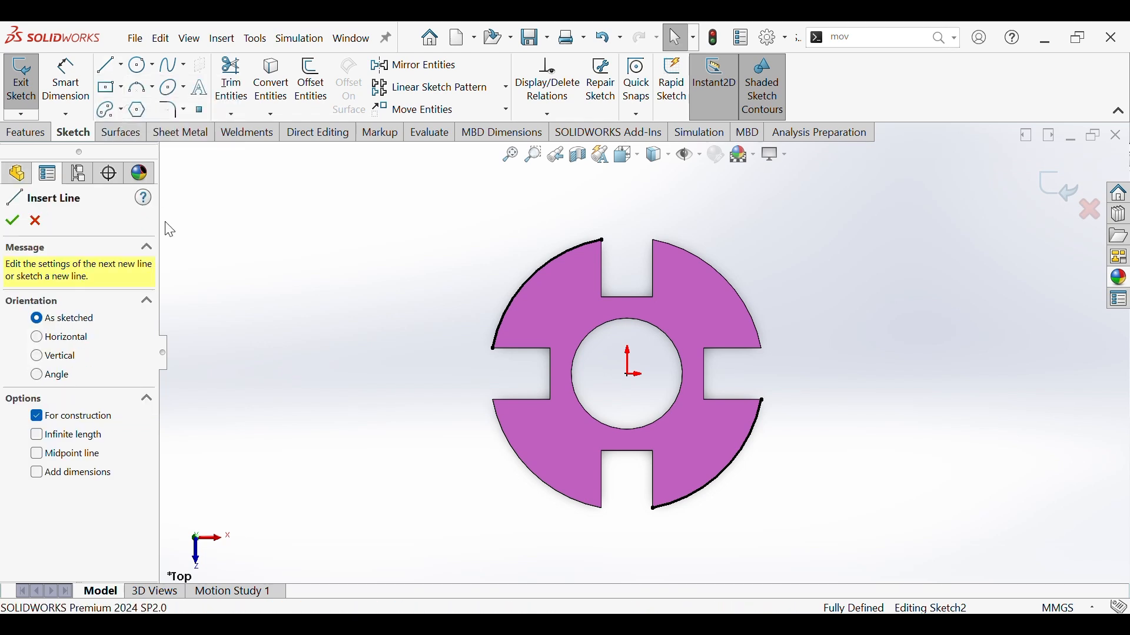
{"action": "left_click", "coordinate": [257, 378]}
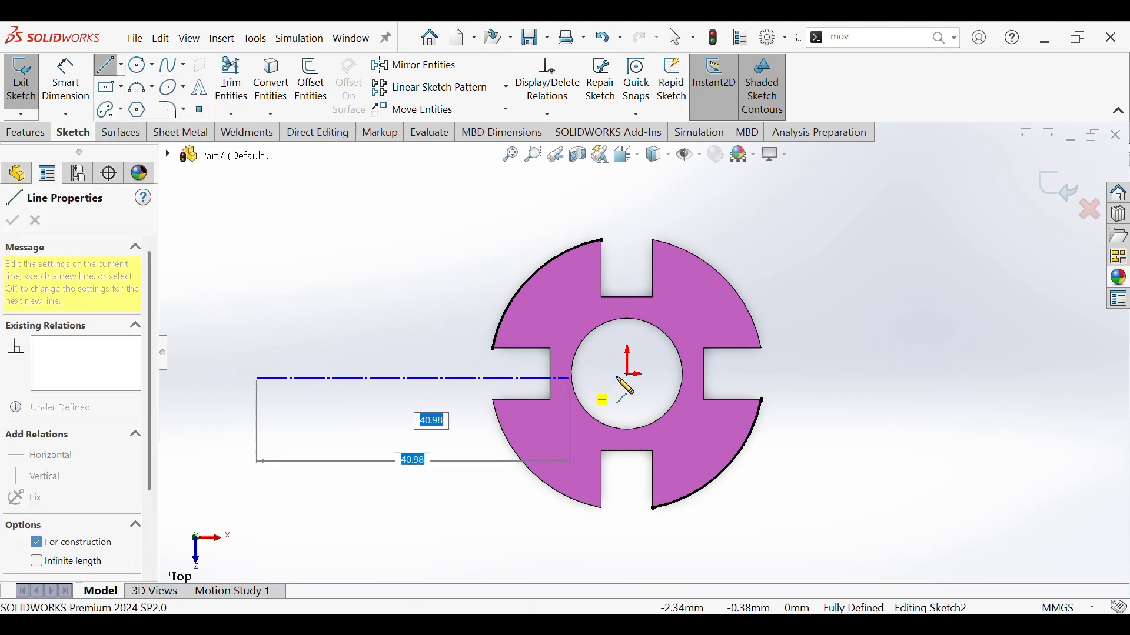
{"action": "left_click", "coordinate": [629, 374]}
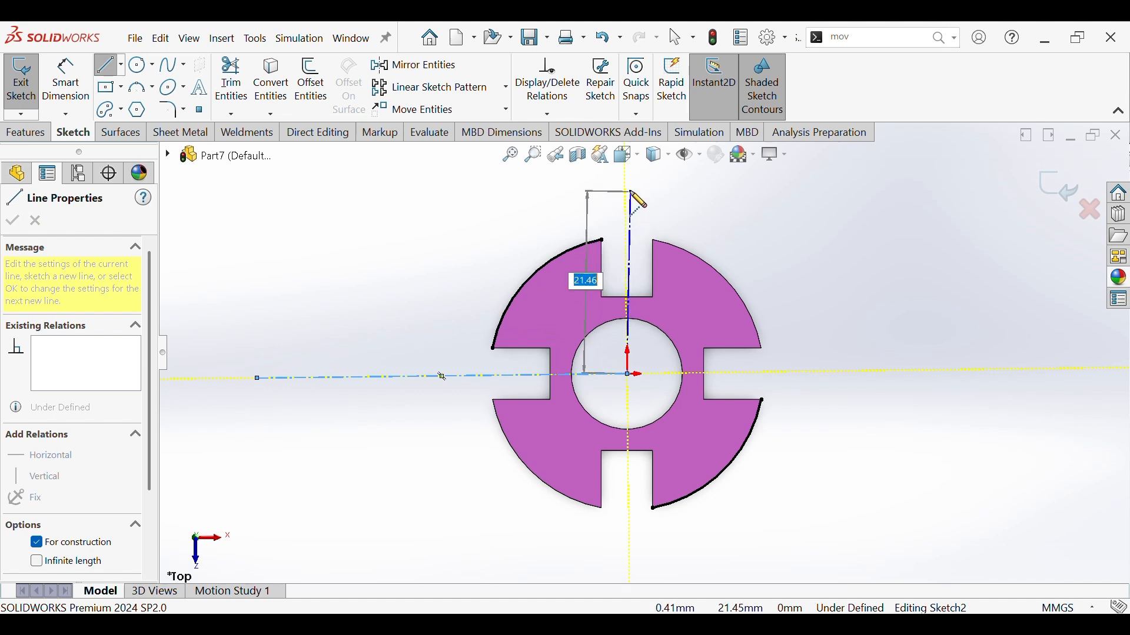
{"action": "left_click", "coordinate": [628, 191]}
{"action": "right_click", "coordinate": [630, 190]}
{"action": "left_click", "coordinate": [694, 227]}
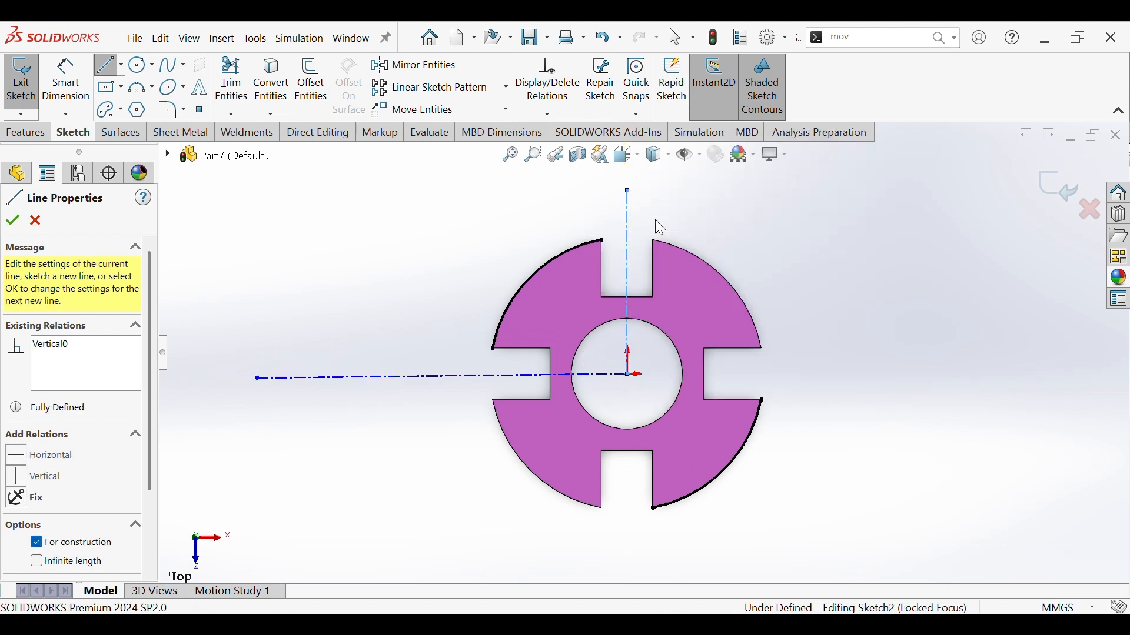
Draw centerlines from the origin downward past the disc's edge and about 21 mm to the right.
{"action": "left_click", "coordinate": [627, 374]}
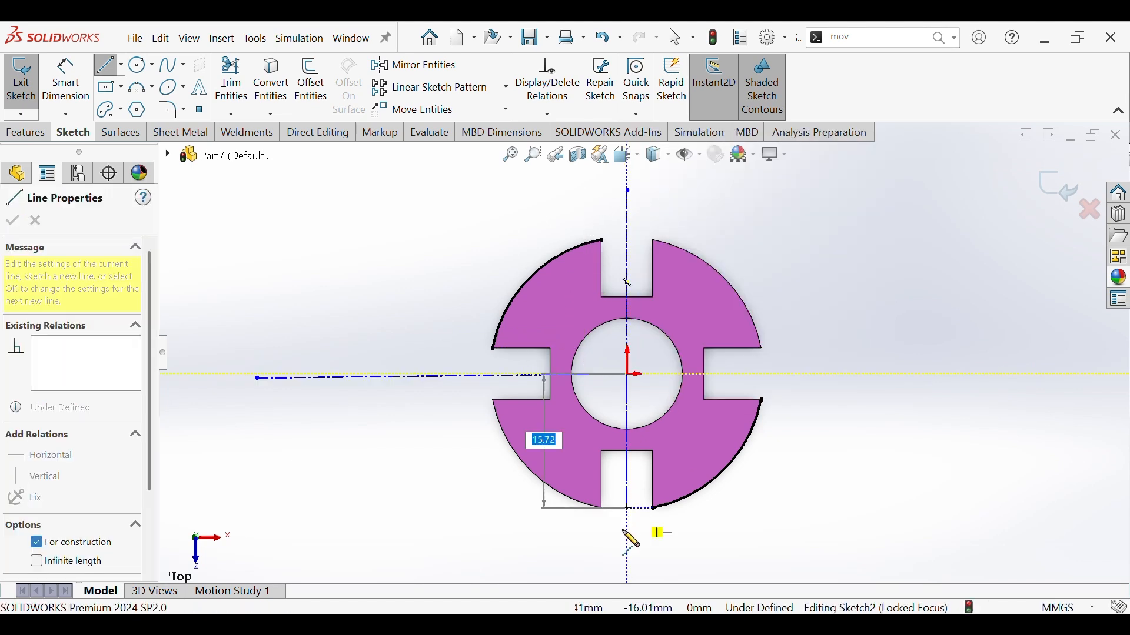
{"action": "left_click", "coordinate": [629, 565]}
{"action": "right_click", "coordinate": [631, 363]}
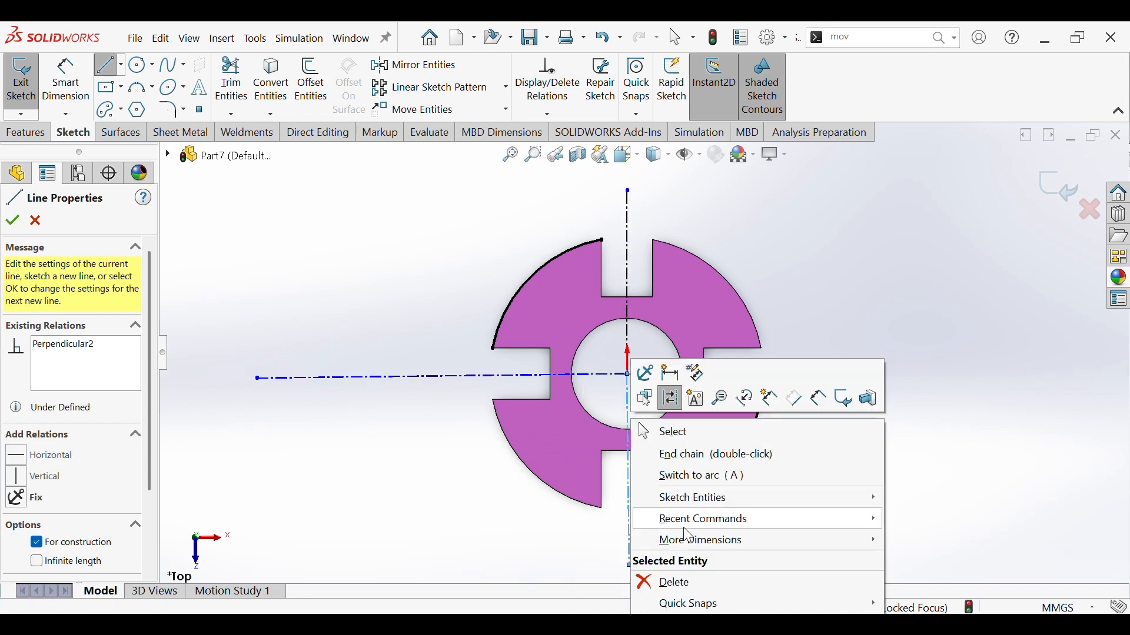
{"action": "left_click", "coordinate": [690, 454]}
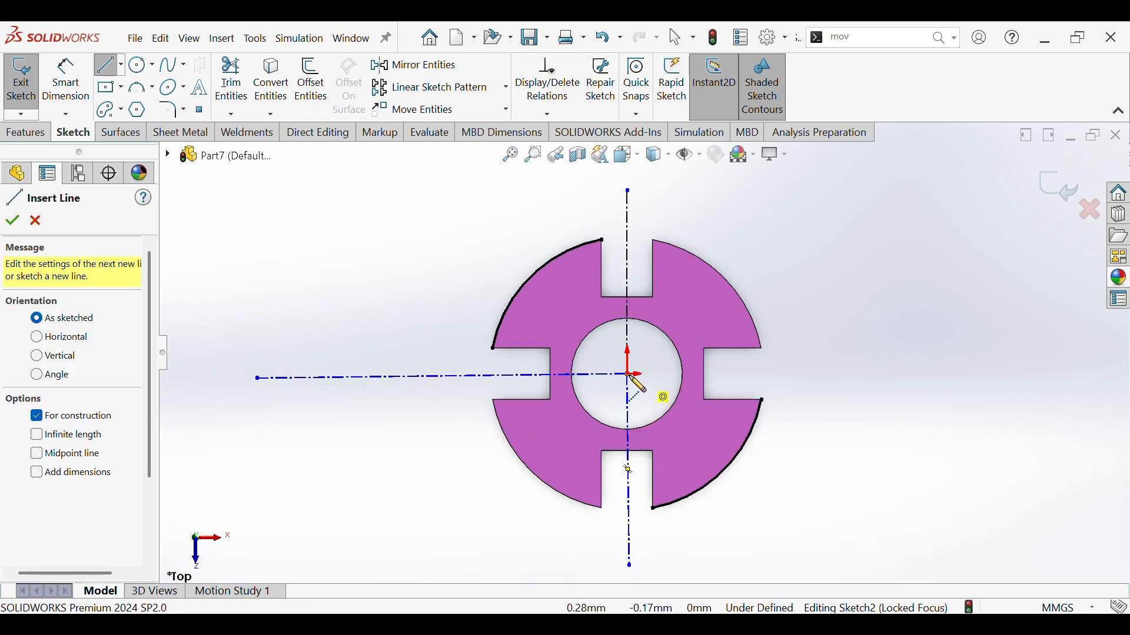
{"action": "left_click", "coordinate": [630, 374]}
{"action": "left_click", "coordinate": [810, 378]}
{"action": "right_click", "coordinate": [809, 377]}
{"action": "left_click", "coordinate": [837, 391]}
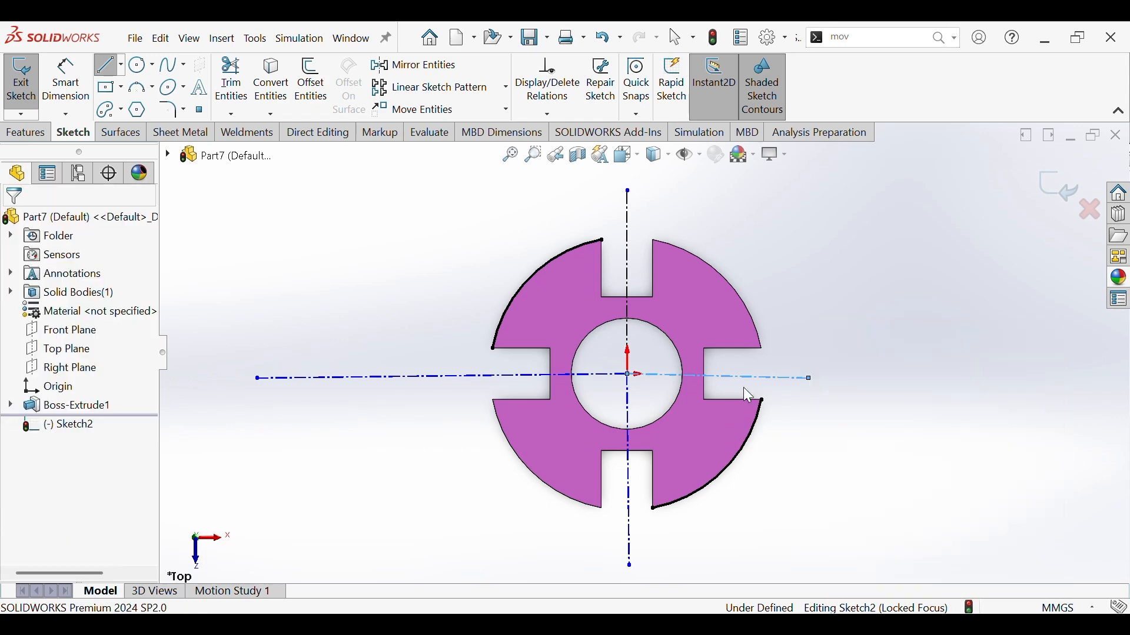
Add a horizontal relation to both the right and left centerlines.
{"action": "left_click", "coordinate": [744, 377]}
{"action": "left_click", "coordinate": [801, 335]}
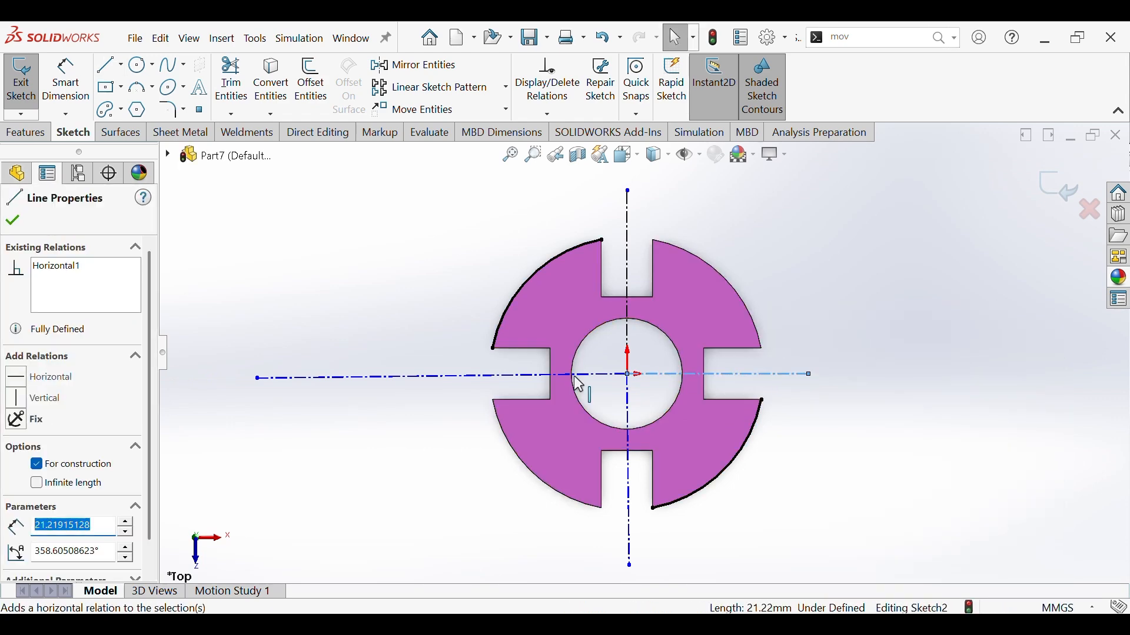
{"action": "left_click", "coordinate": [511, 376]}
{"action": "left_click", "coordinate": [570, 336]}
{"action": "left_click", "coordinate": [414, 317]}
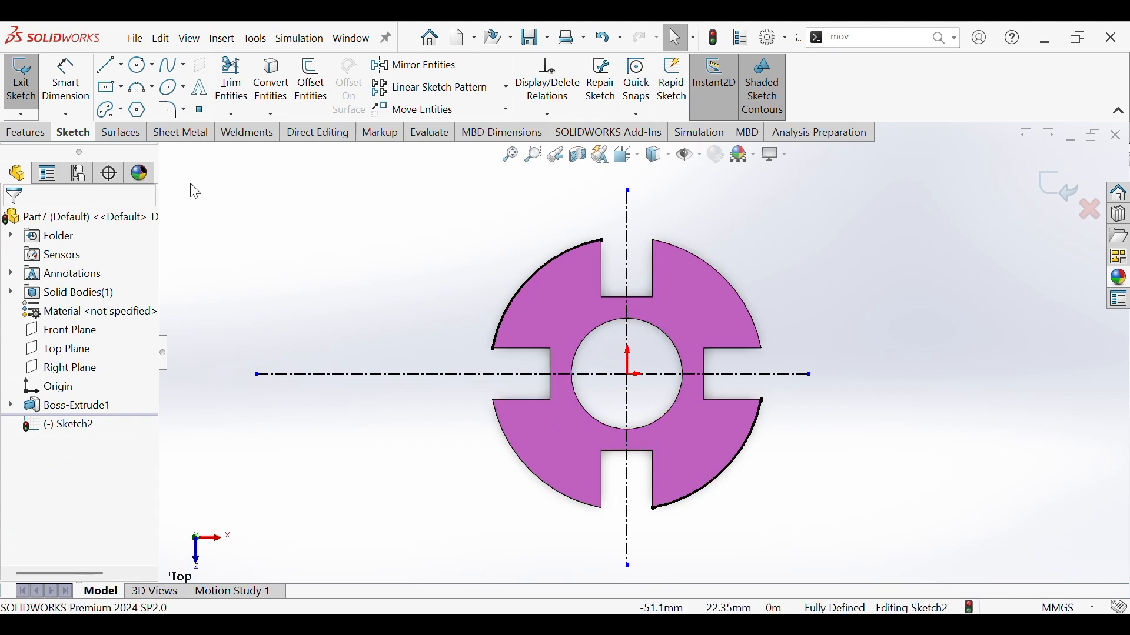
Sketch a quarter-circle centerpoint arc slot around the disc's upper-left quadrant, centred on the origin with a centerline radius of about 23 mm.
{"action": "left_click", "coordinate": [109, 110]}
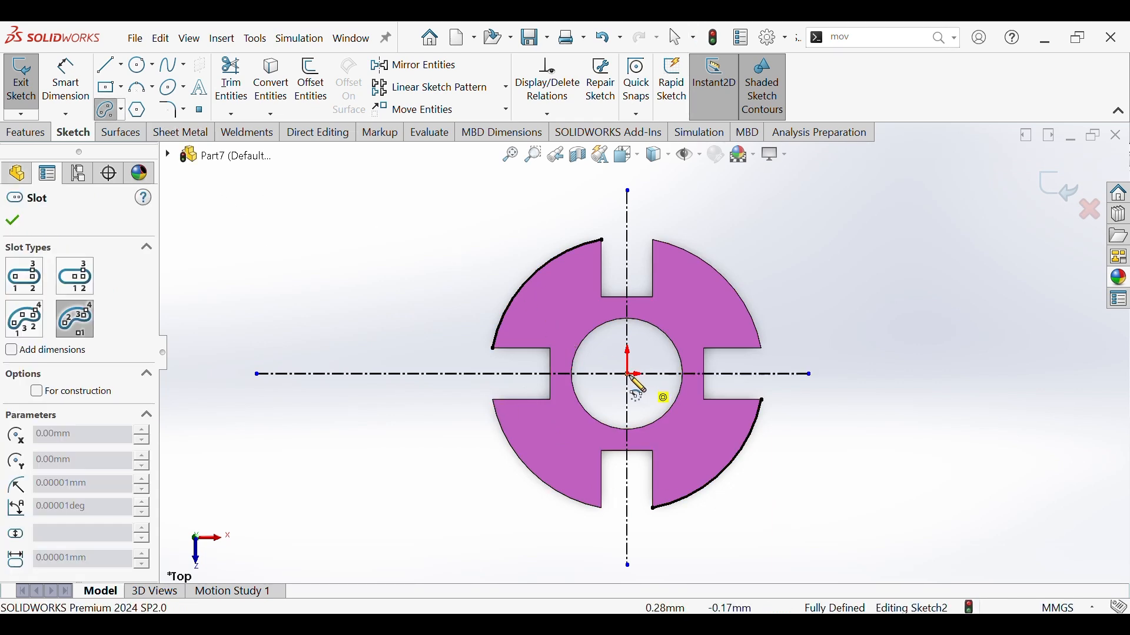
{"action": "left_click", "coordinate": [628, 192]}
{"action": "left_click", "coordinate": [429, 374]}
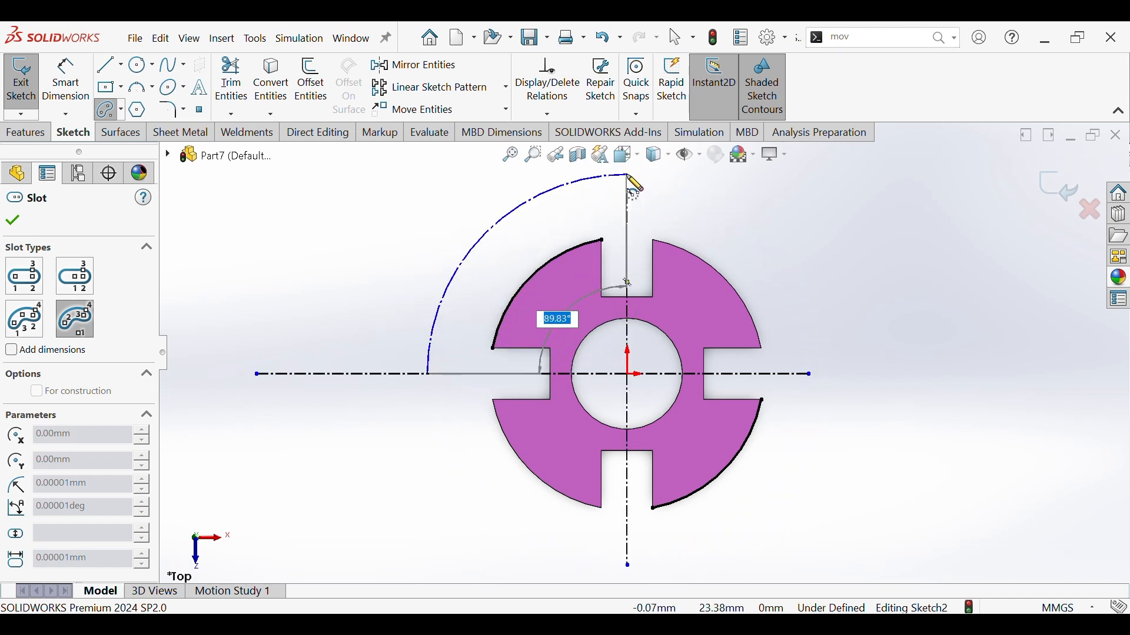
{"action": "left_click", "coordinate": [628, 177]}
{"action": "right_click", "coordinate": [477, 195]}
{"action": "left_click", "coordinate": [504, 210]}
{"action": "scroll", "coordinate": [612, 218], "scroll_direction": "up", "scroll_amount": 1}
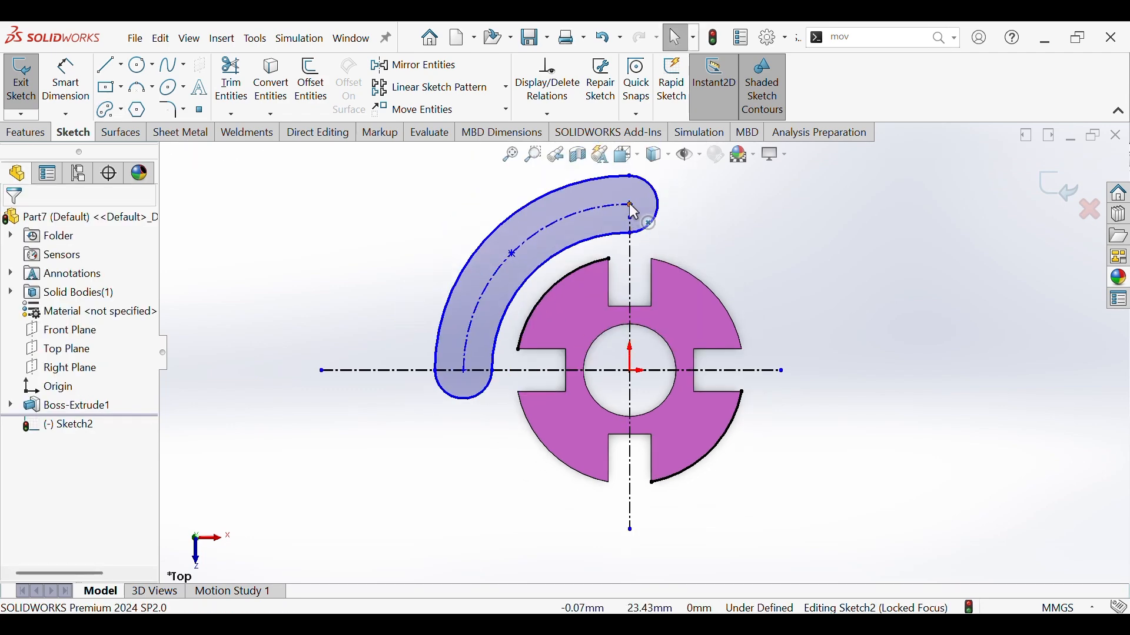
Make the arc slot's upper end centre coincident with the top endpoint of the vertical centerline.
{"action": "left_click", "coordinate": [629, 205]}
{"action": "left_click", "coordinate": [630, 217], "text": "ctrl"}
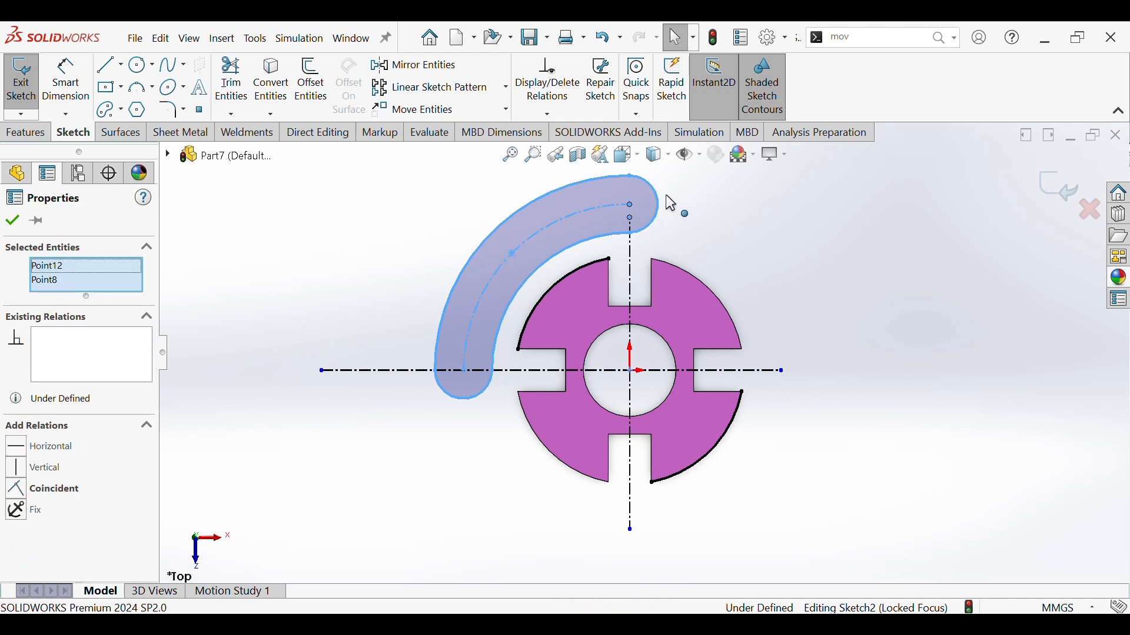
{"action": "left_click", "coordinate": [719, 160]}
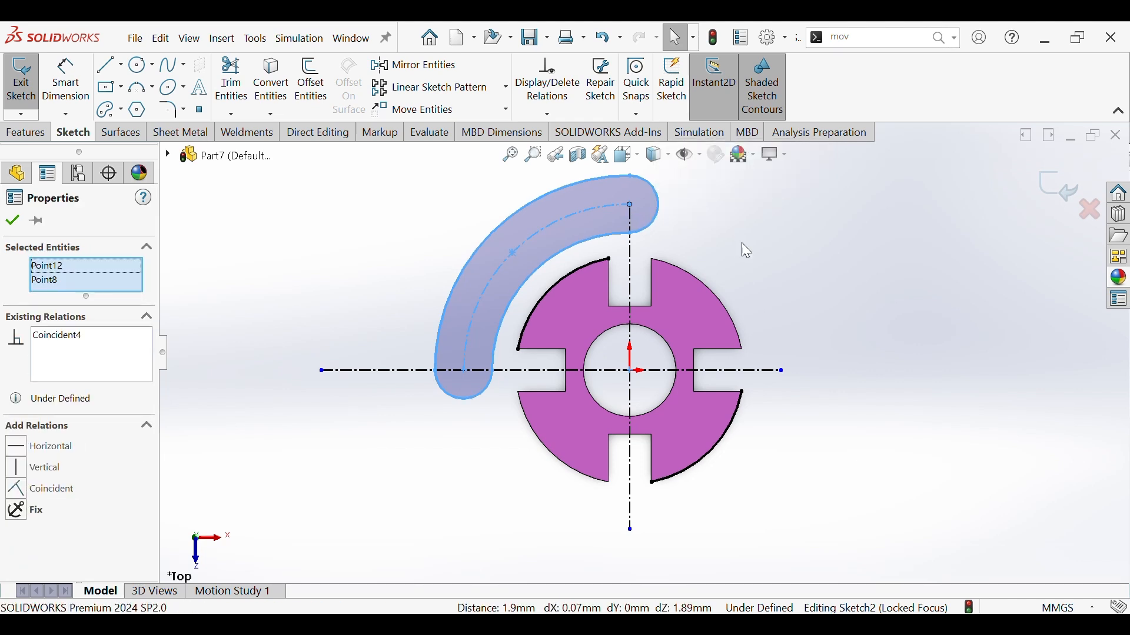
{"action": "left_click", "coordinate": [744, 246]}
{"action": "scroll", "coordinate": [413, 370], "scroll_direction": "up", "scroll_amount": 1}
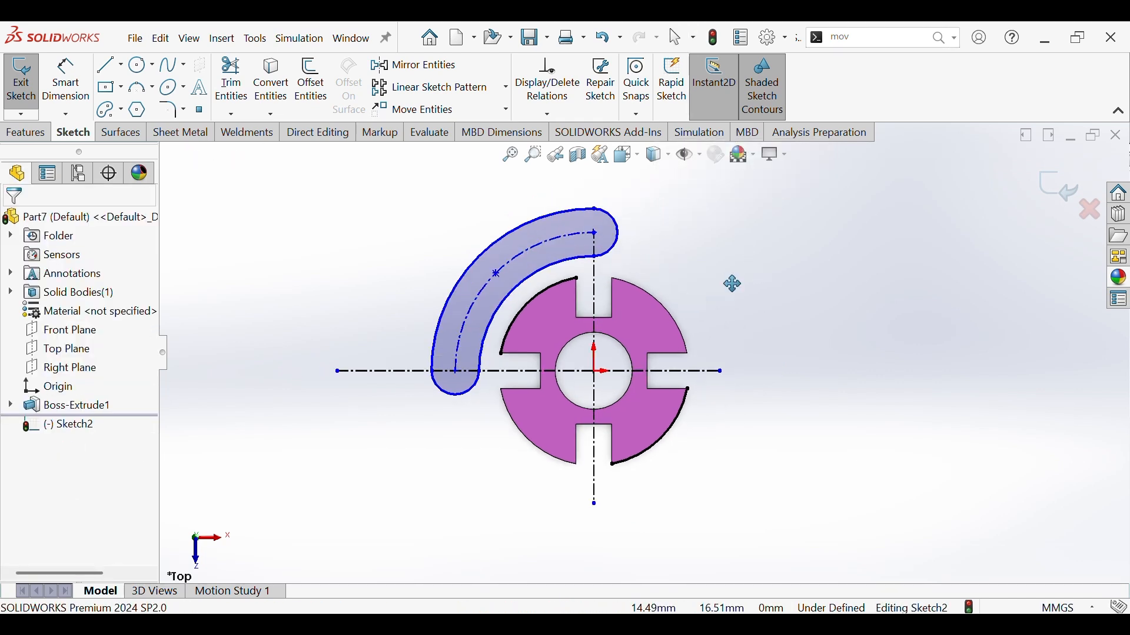
Draw a diagonal centerline from the midpoint of the slot's centre arc to the origin.
{"action": "left_click", "coordinate": [122, 70]}
{"action": "left_click", "coordinate": [146, 106]}
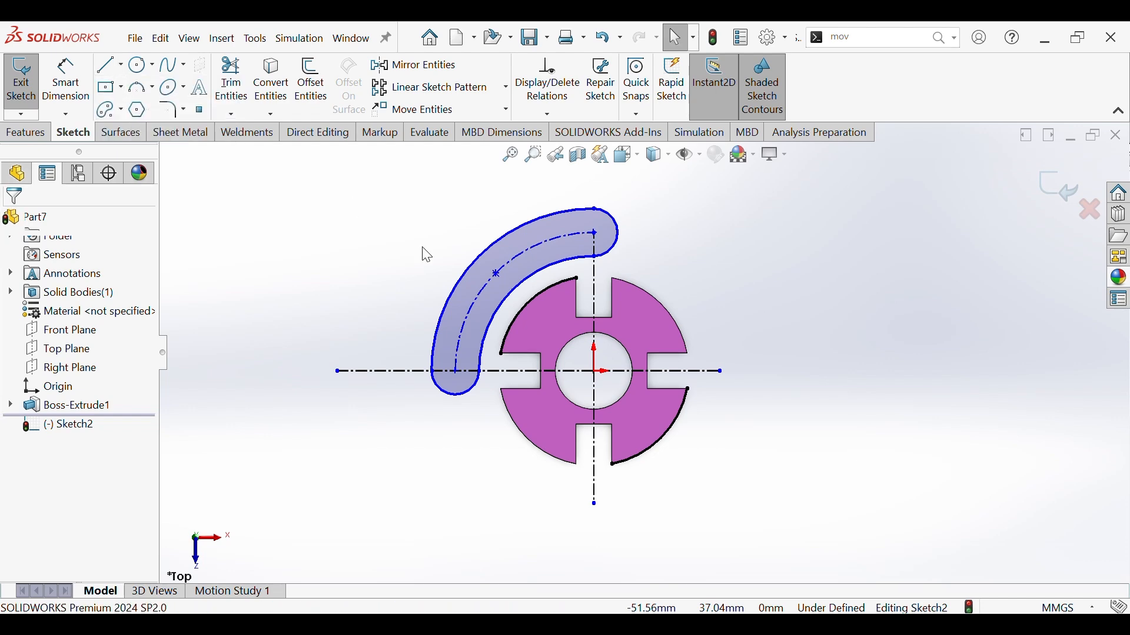
{"action": "left_click", "coordinate": [496, 273]}
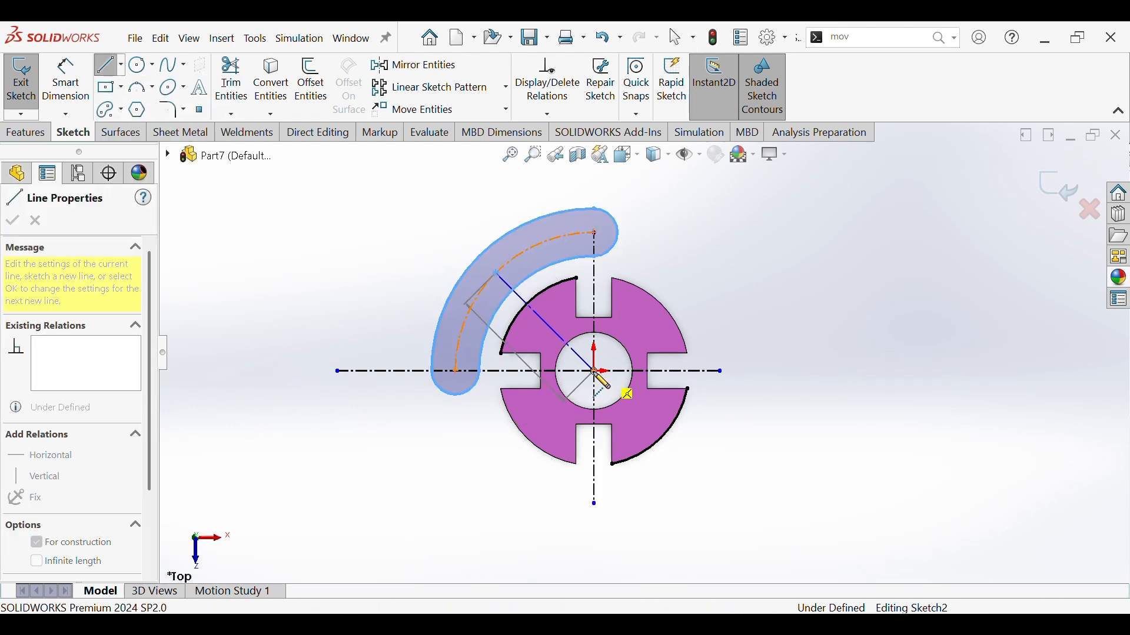
{"action": "left_click", "coordinate": [594, 371]}
{"action": "right_click", "coordinate": [594, 372]}
{"action": "left_click", "coordinate": [633, 383]}
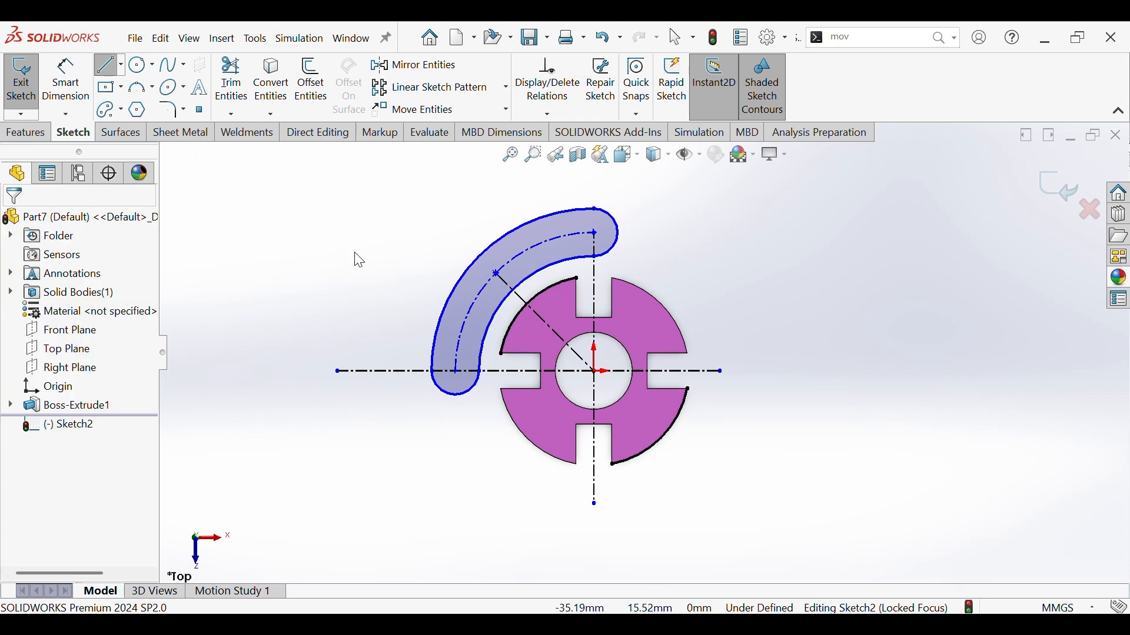
Try to dimension the angle between the diagonal centerline and the vertical centerline.
{"action": "left_click", "coordinate": [87, 102]}
{"action": "scroll", "coordinate": [537, 300], "scroll_direction": "down", "scroll_amount": 1}
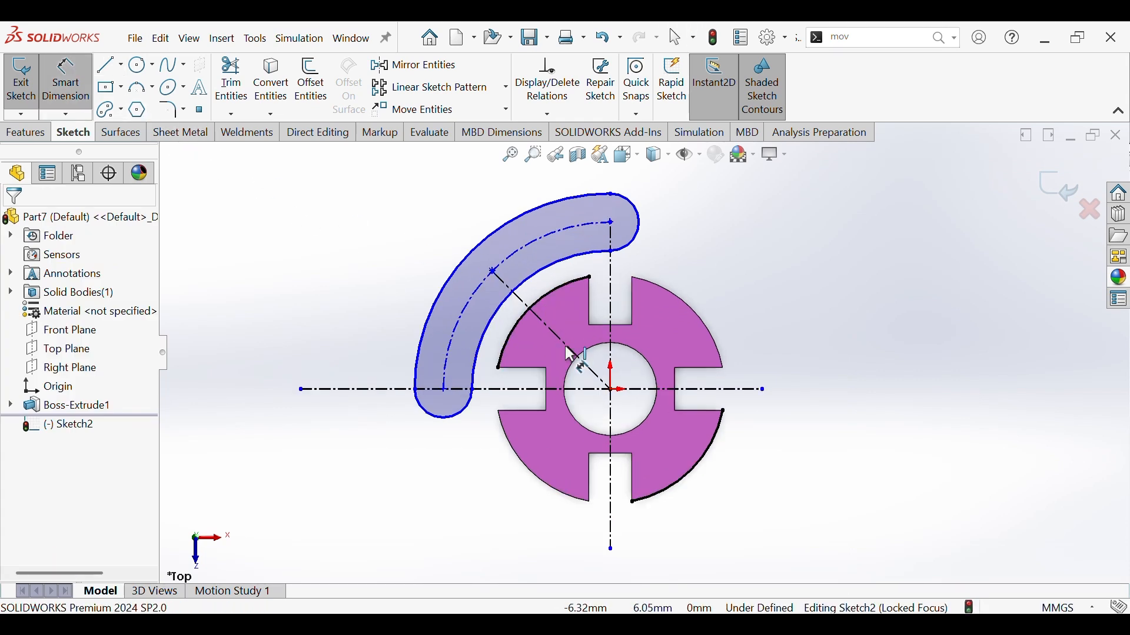
{"action": "left_click", "coordinate": [568, 351]}
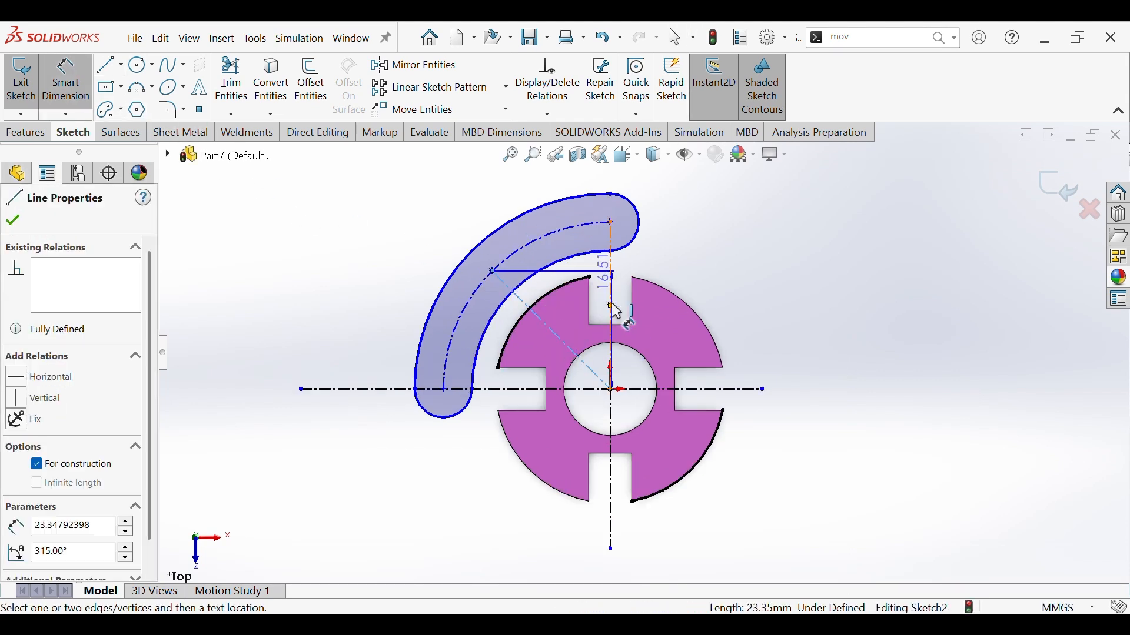
{"action": "left_click", "coordinate": [592, 318]}
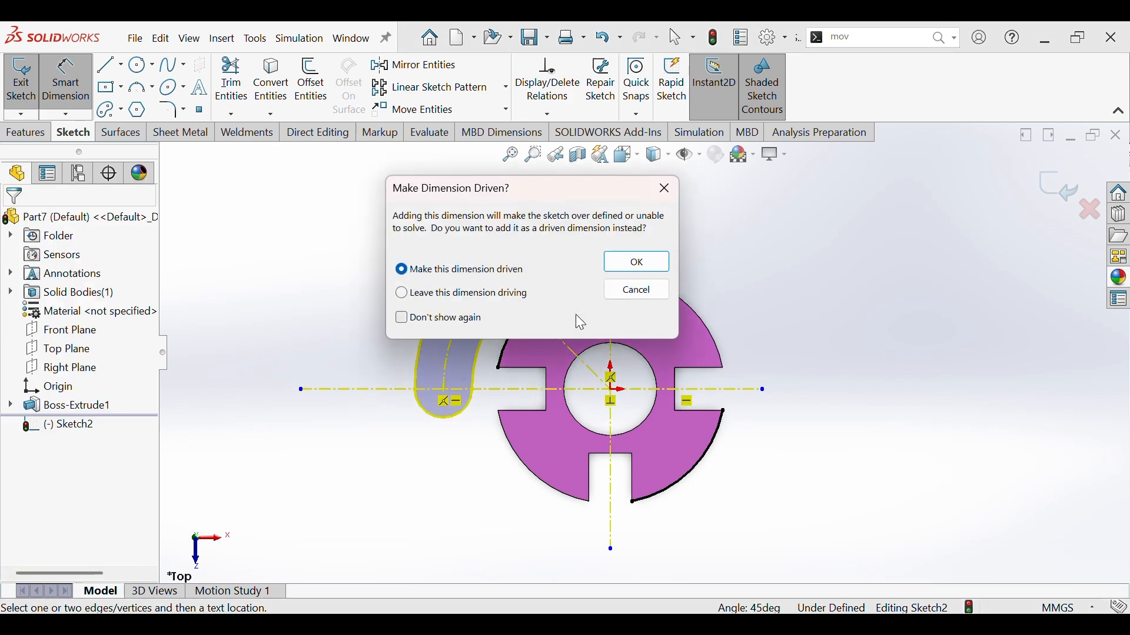
{"action": "left_click", "coordinate": [623, 298]}
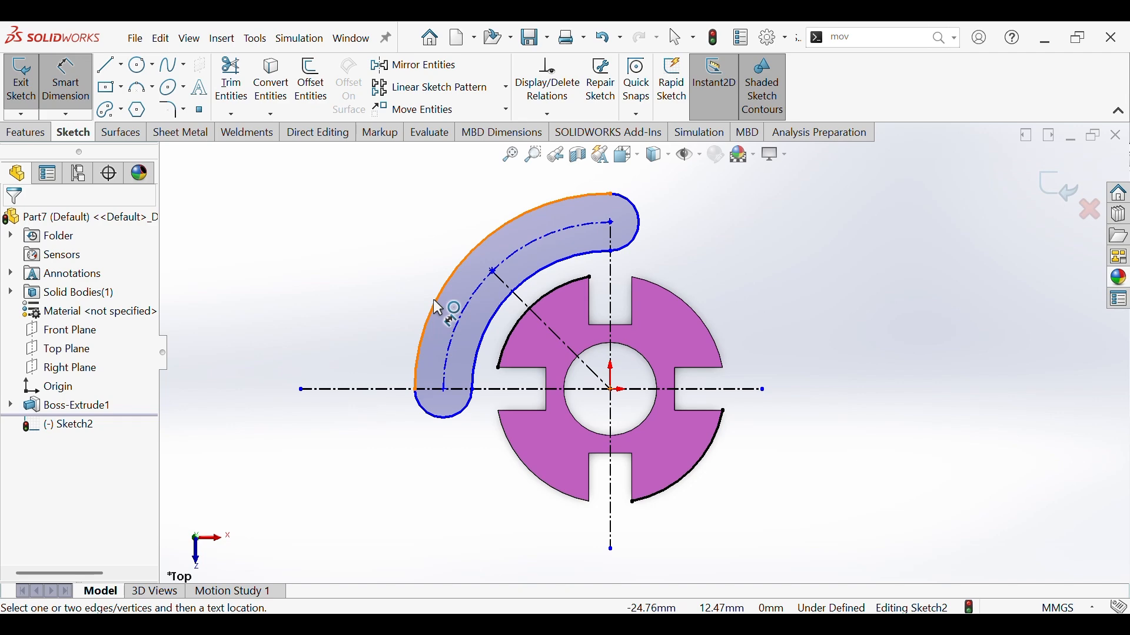
Dimension the arc slot's outer arc to a radius of 30 mm.
{"action": "left_click", "coordinate": [433, 300]}
{"action": "left_click", "coordinate": [389, 265]}
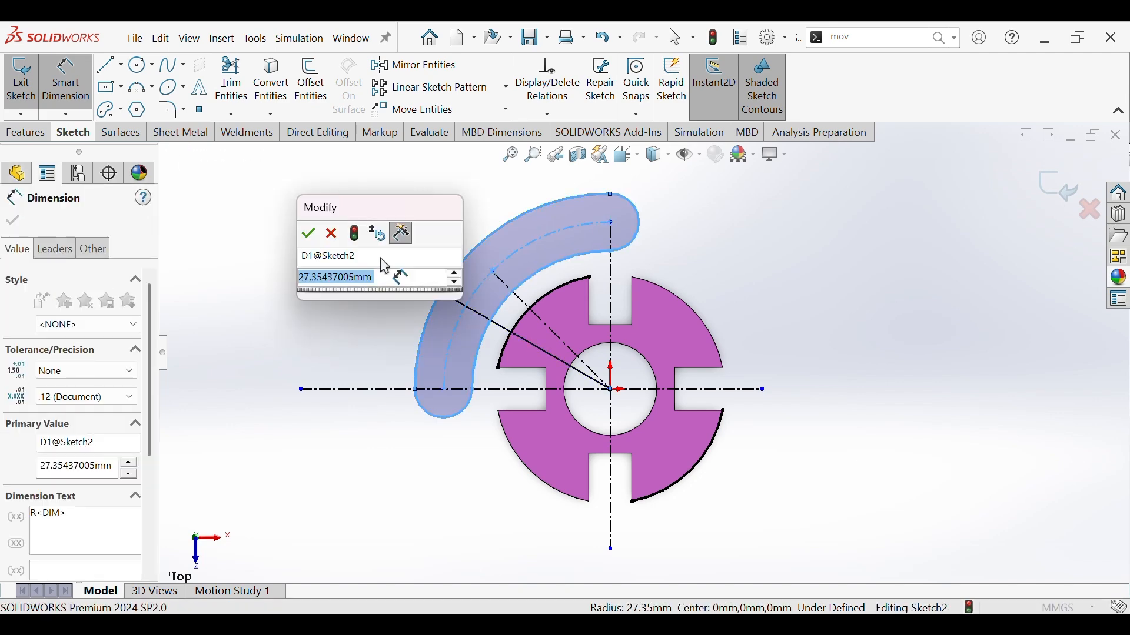
{"action": "type", "text": "30"}
{"action": "key", "text": "Return"}
{"action": "left_click", "coordinate": [391, 473]}
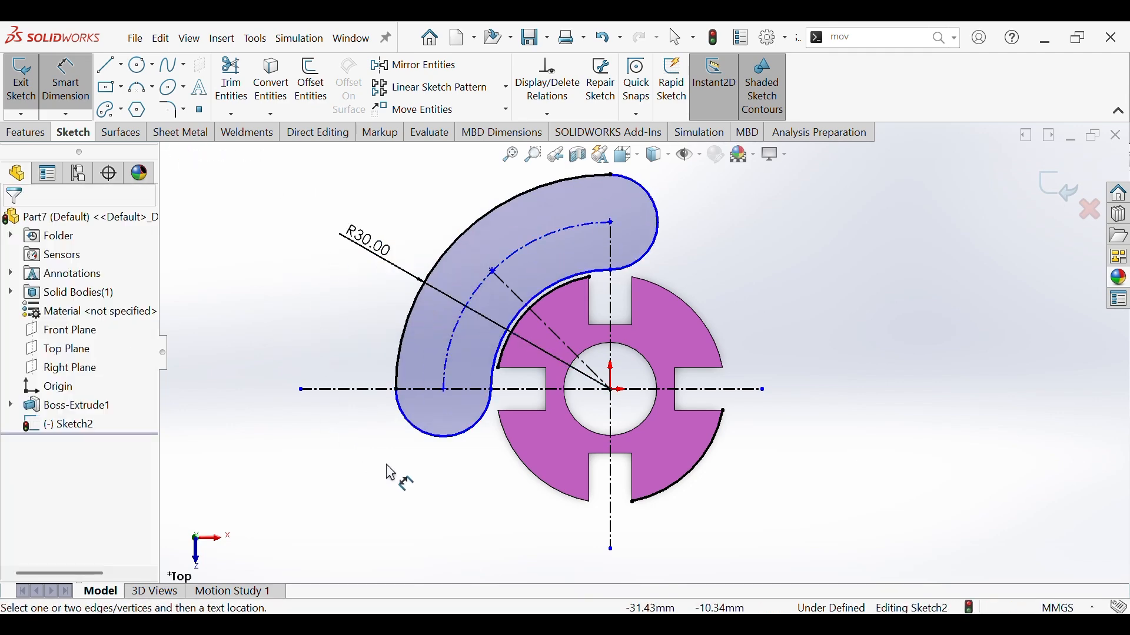
Dimension the arc slot's rounded lower end to a radius of 3.75 mm.
{"action": "left_click", "coordinate": [442, 446]}
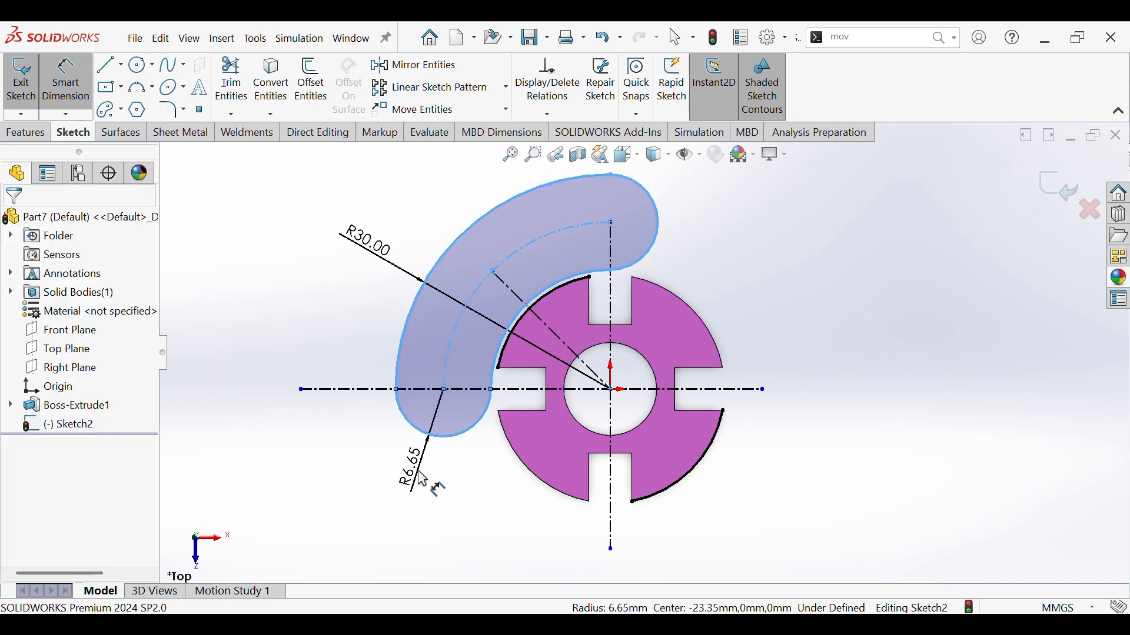
{"action": "left_click", "coordinate": [422, 477]}
{"action": "type", "text": "3."}
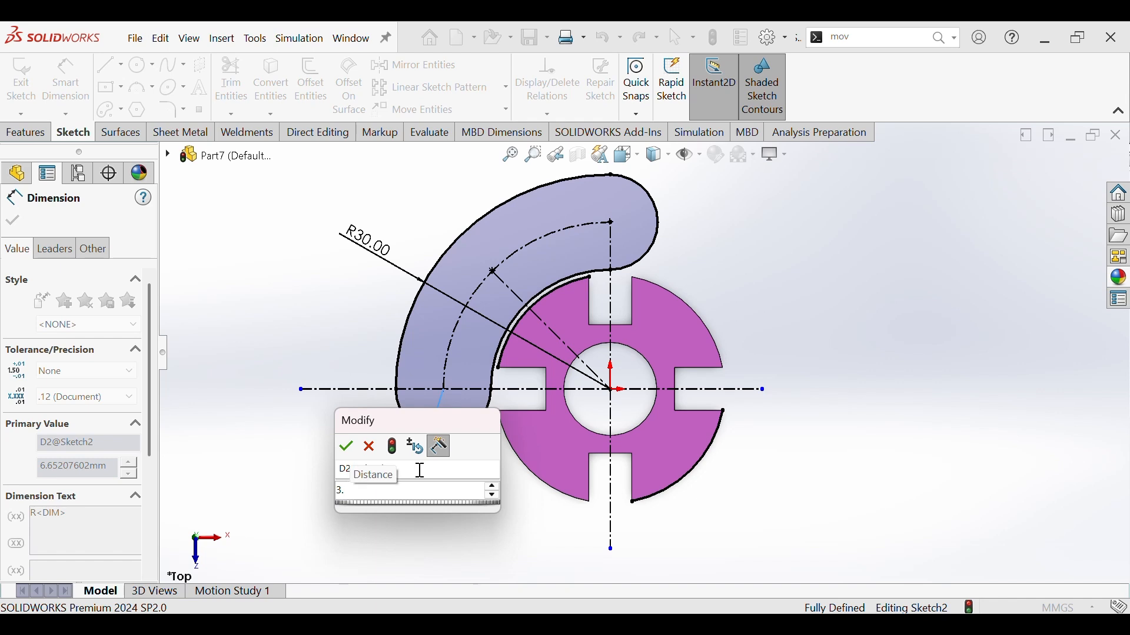
{"action": "type", "text": "75"}
{"action": "key", "text": "Return"}
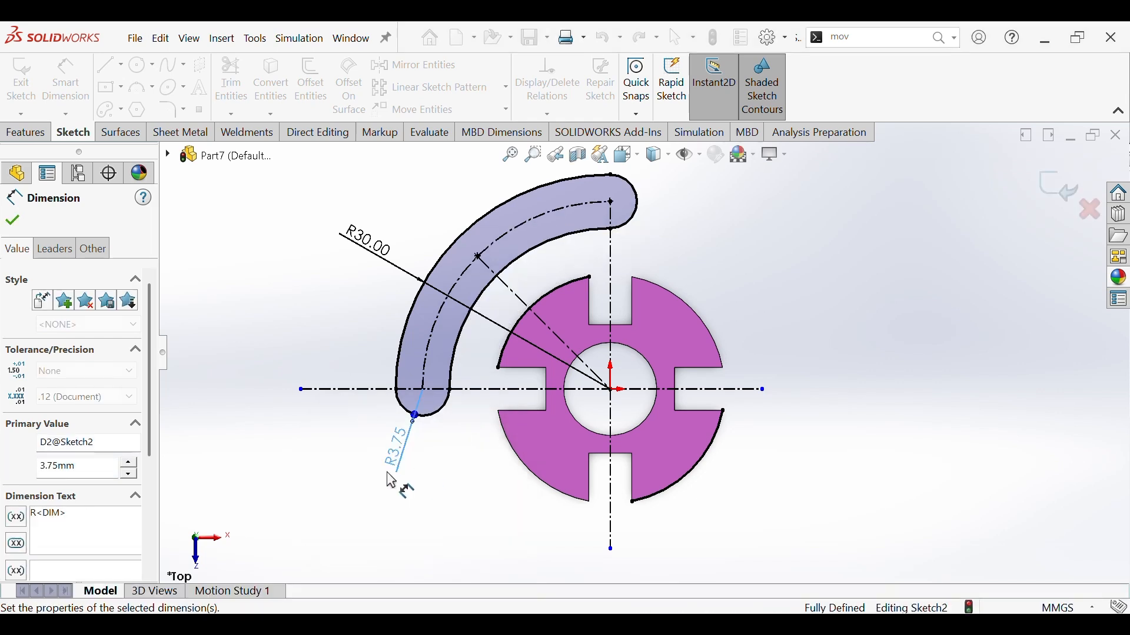
{"action": "left_click", "coordinate": [433, 484]}
{"action": "middle_click_drag", "start_coordinate": [493, 490], "coordinate": [425, 469], "text": "ctrl"}
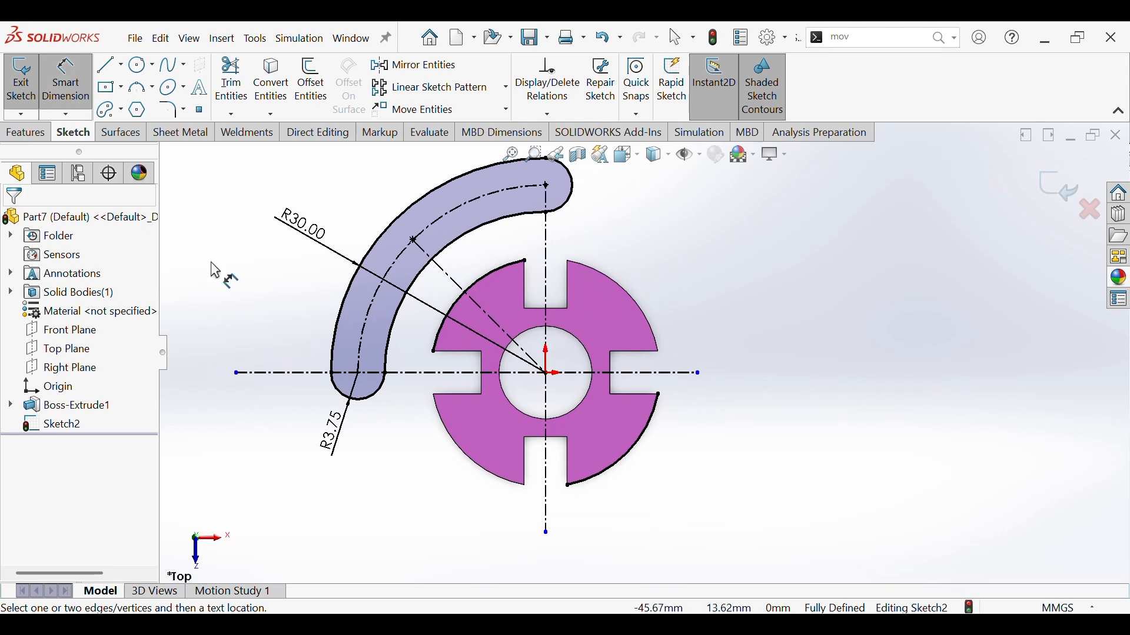
Sketch a quarter-circle centerpoint arc slot around the disc's lower-right quadrant, centred on the origin with a centerline radius of about 21 mm.
{"action": "left_click", "coordinate": [119, 110]}
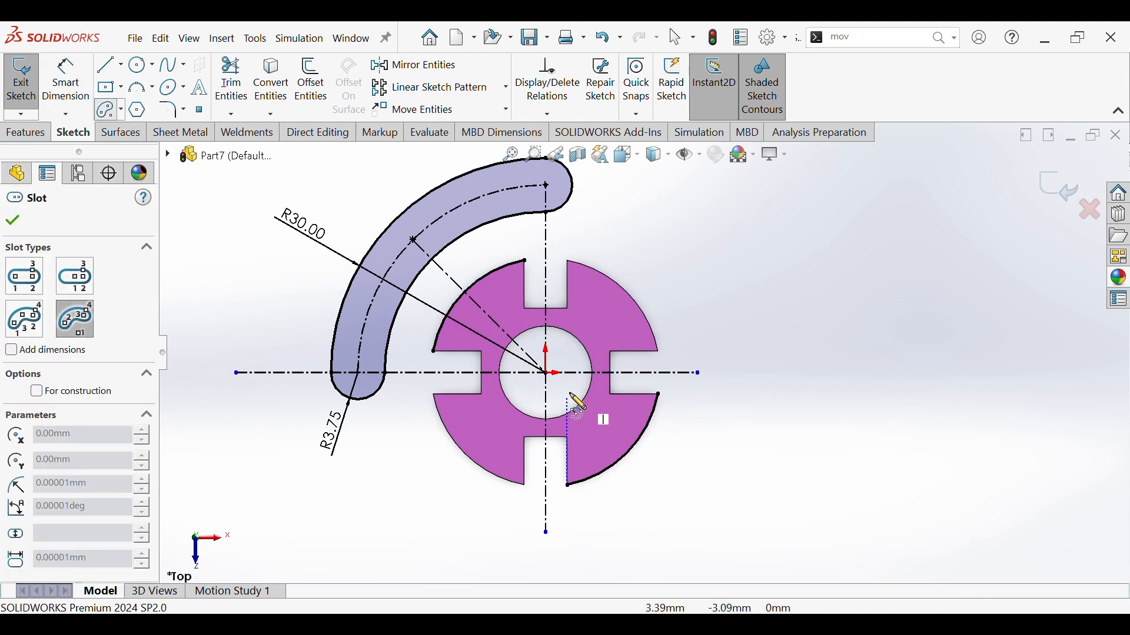
{"action": "left_click", "coordinate": [547, 373]}
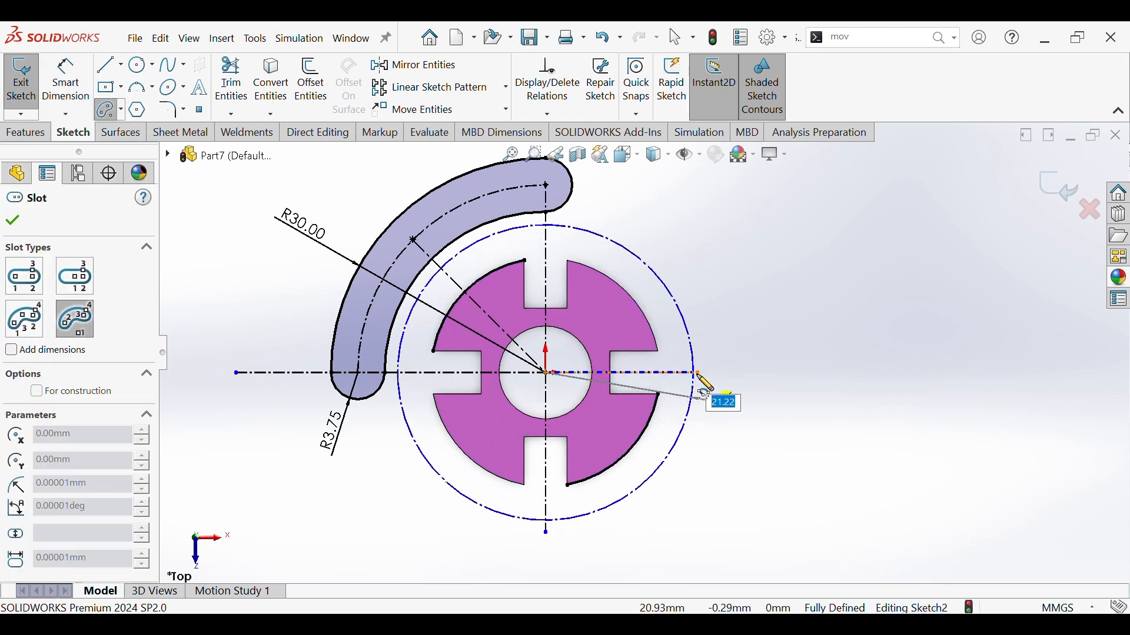
{"action": "left_click", "coordinate": [699, 373]}
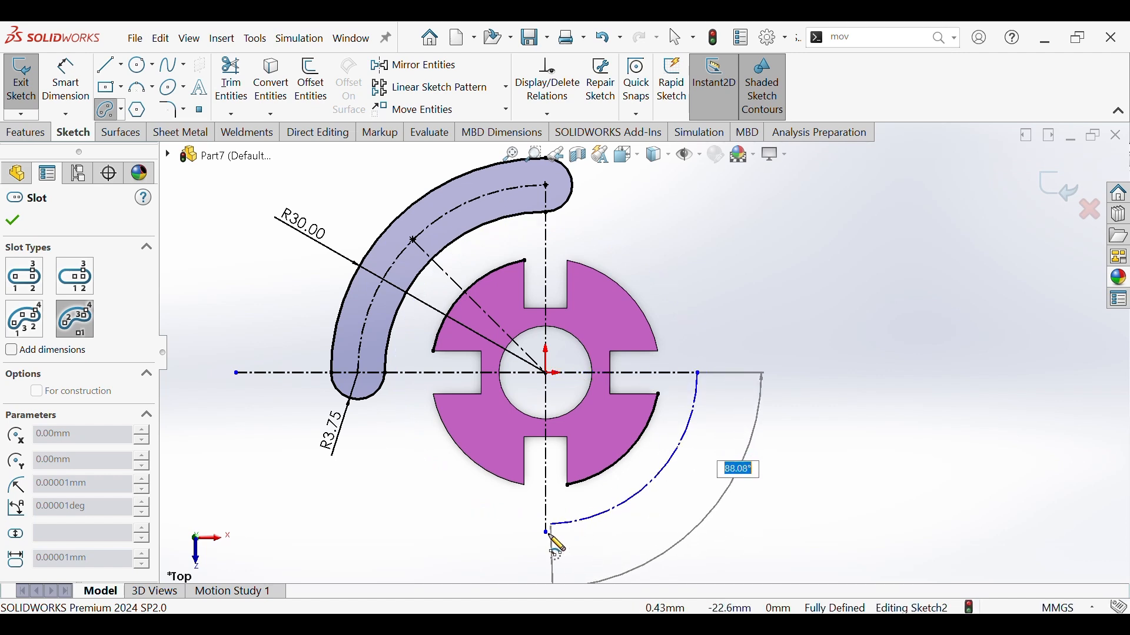
{"action": "left_click", "coordinate": [546, 524]}
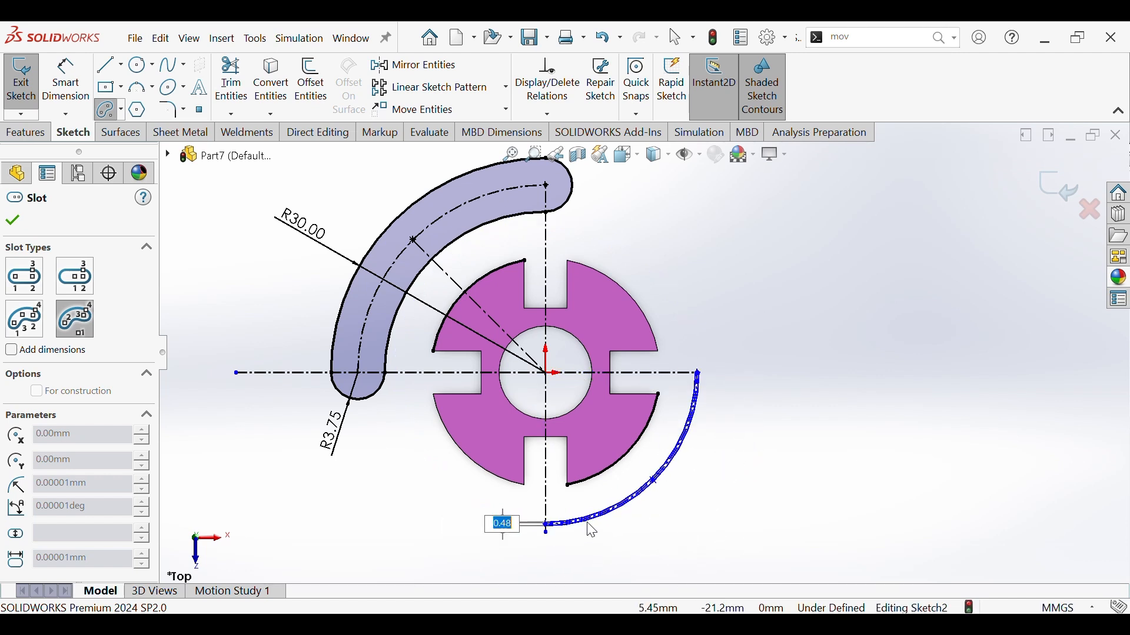
{"action": "left_click", "coordinate": [603, 500]}
{"action": "right_click", "coordinate": [624, 503]}
{"action": "left_click", "coordinate": [640, 495]}
Dimension the outer arc of the lower-right arc slot to a radius of 30 mm.
{"action": "scroll", "coordinate": [563, 515], "scroll_direction": "down", "scroll_amount": 1}
{"action": "scroll", "coordinate": [553, 520], "scroll_direction": "down", "scroll_amount": 2}
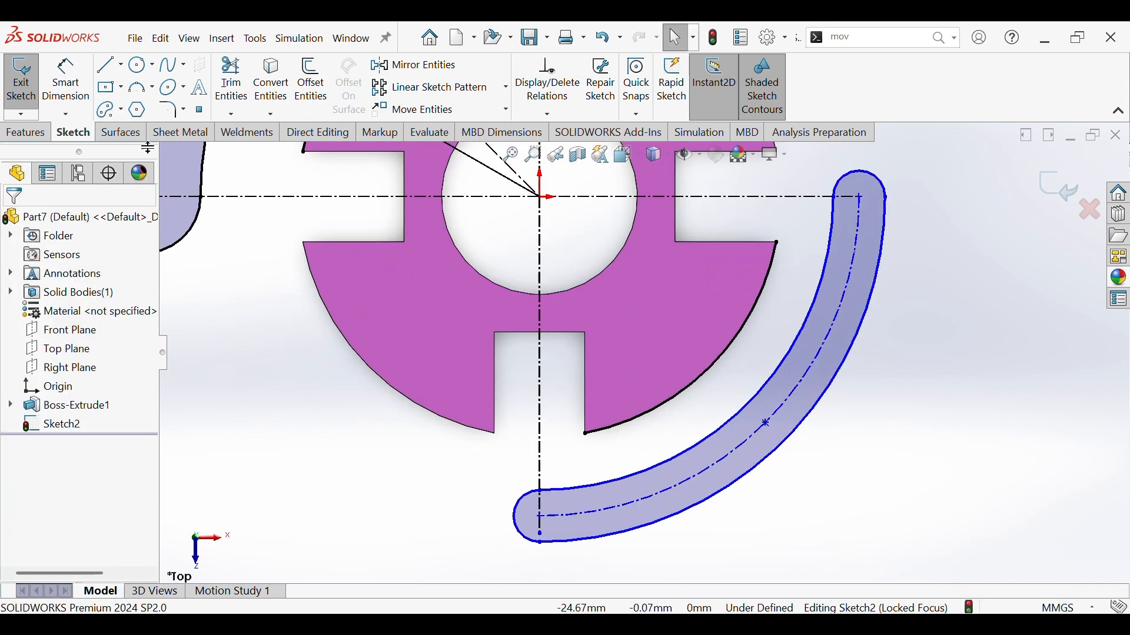
{"action": "left_click", "coordinate": [66, 79]}
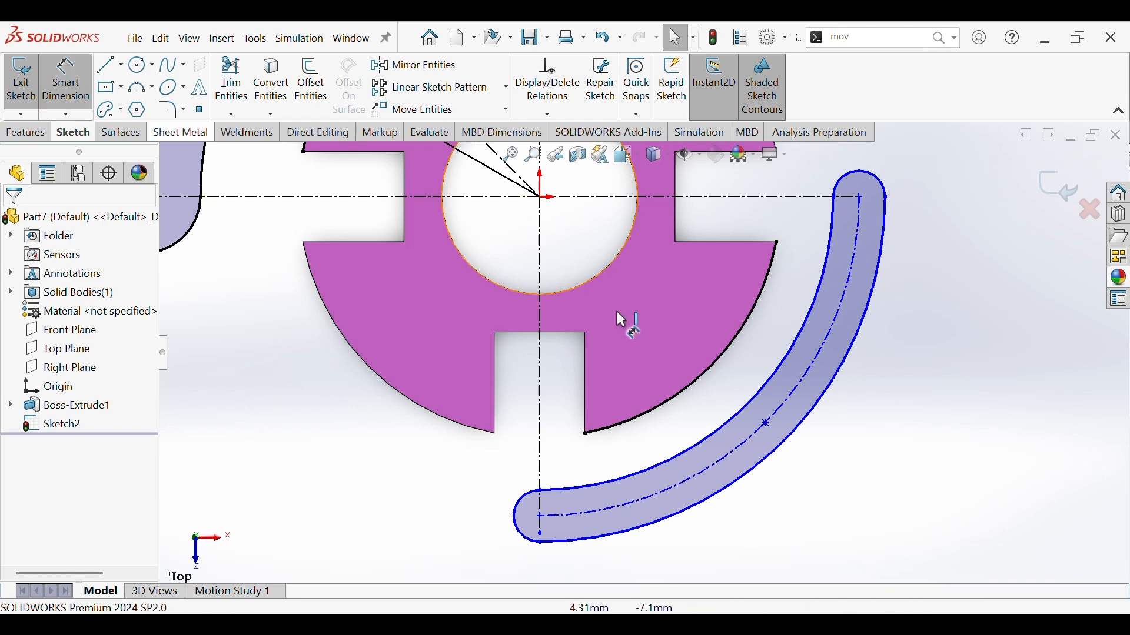
{"action": "left_click", "coordinate": [781, 461]}
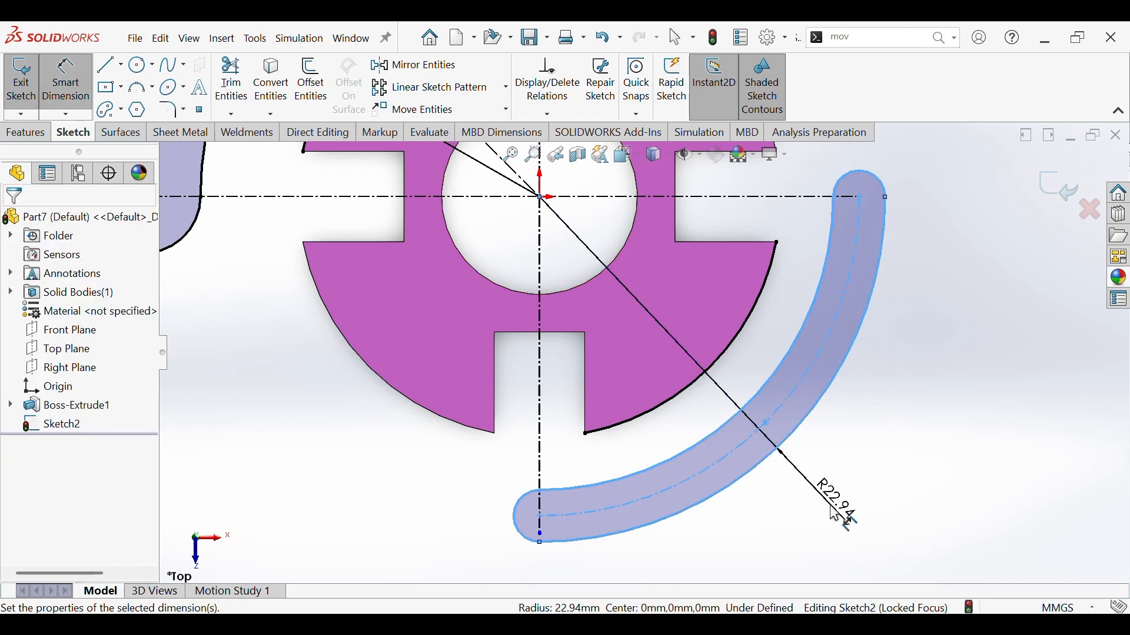
{"action": "left_click", "coordinate": [835, 514]}
{"action": "type", "text": "30"}
{"action": "key", "text": "Return"}
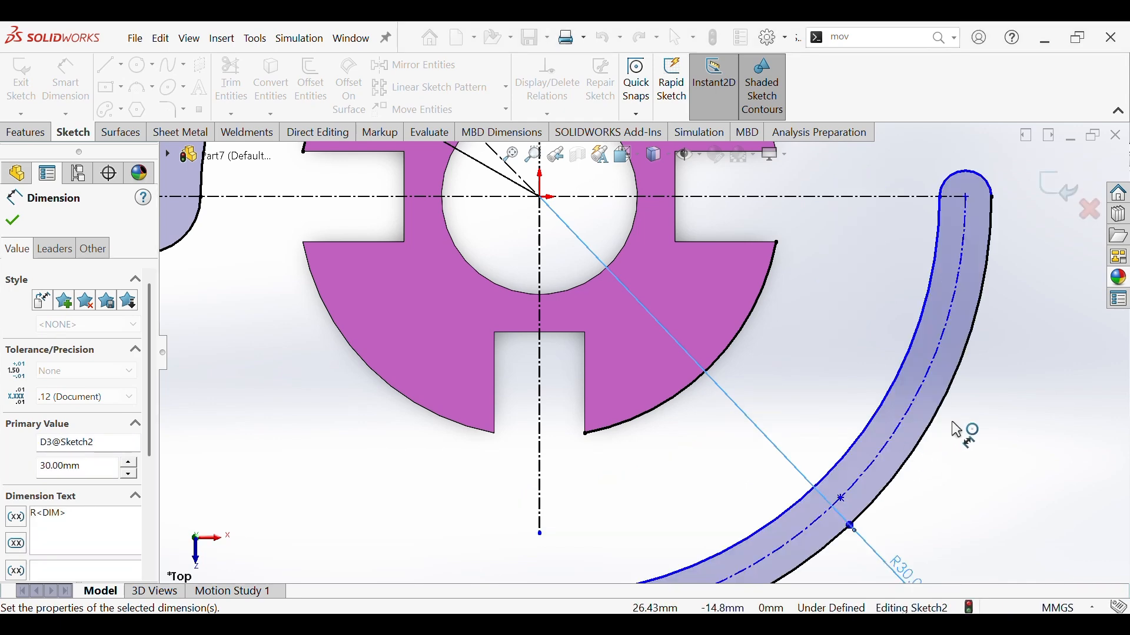
Dimension the rounded lower end of the lower-right arc slot to a radius of 3.75 mm.
{"action": "scroll", "coordinate": [990, 433], "scroll_direction": "up", "scroll_amount": 3}
{"action": "left_click", "coordinate": [575, 507]}
{"action": "left_click", "coordinate": [494, 546]}
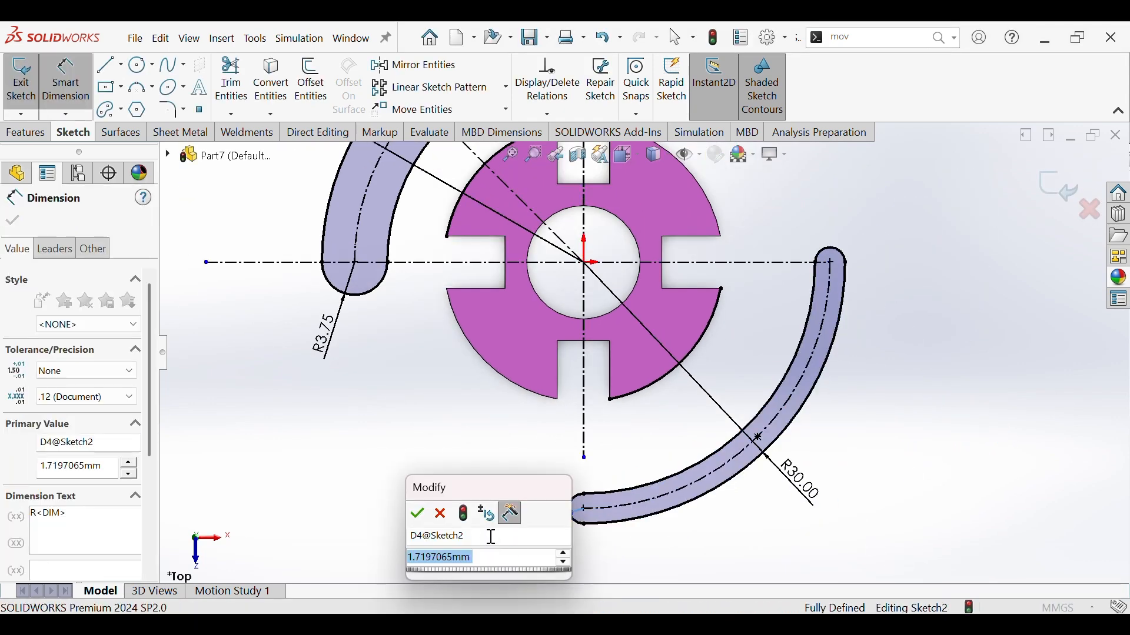
{"action": "type", "text": "3.75"}
{"action": "key", "text": "Return"}
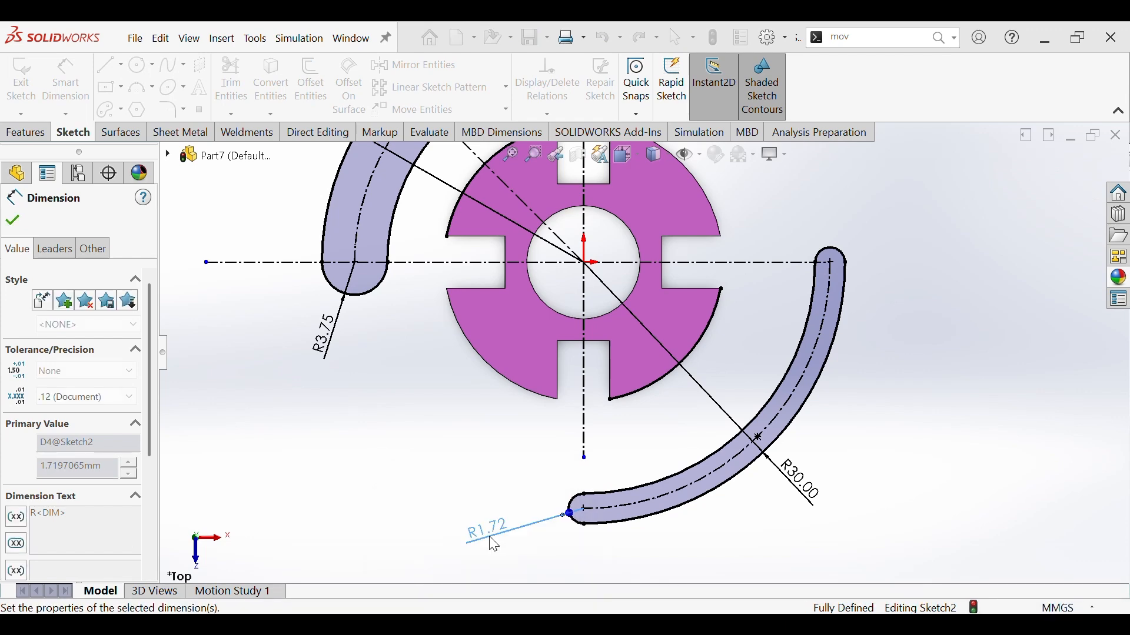
{"action": "scroll", "coordinate": [469, 438], "scroll_direction": "up", "scroll_amount": 2}
{"action": "scroll", "coordinate": [465, 430], "scroll_direction": "up", "scroll_amount": 1}
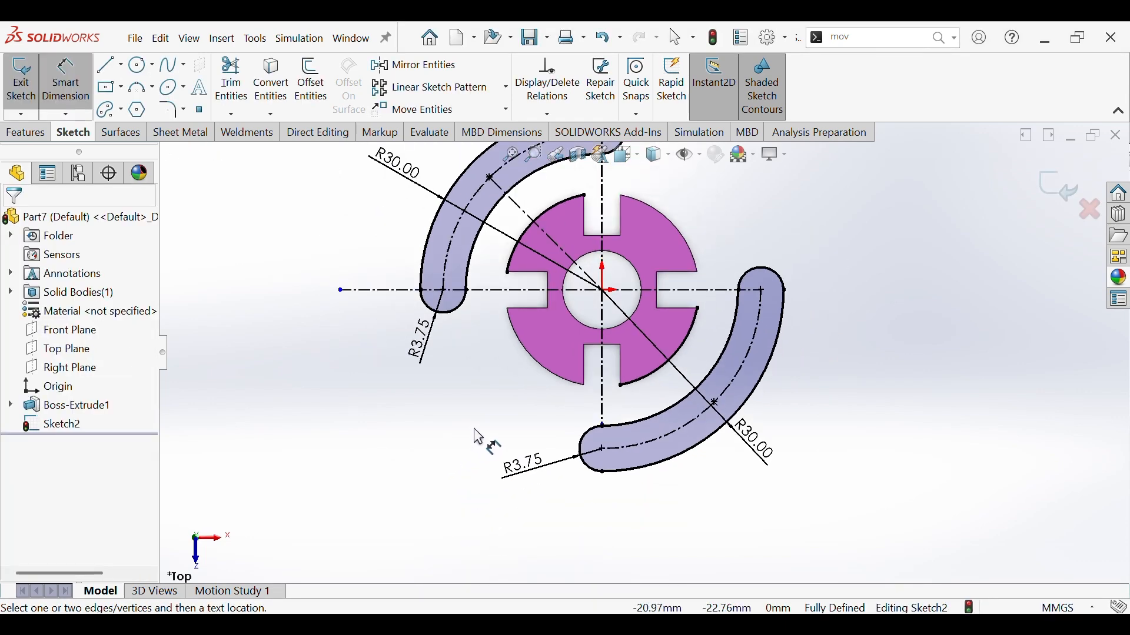
{"action": "middle_click_drag", "start_coordinate": [471, 428], "coordinate": [414, 467], "text": "ctrl"}
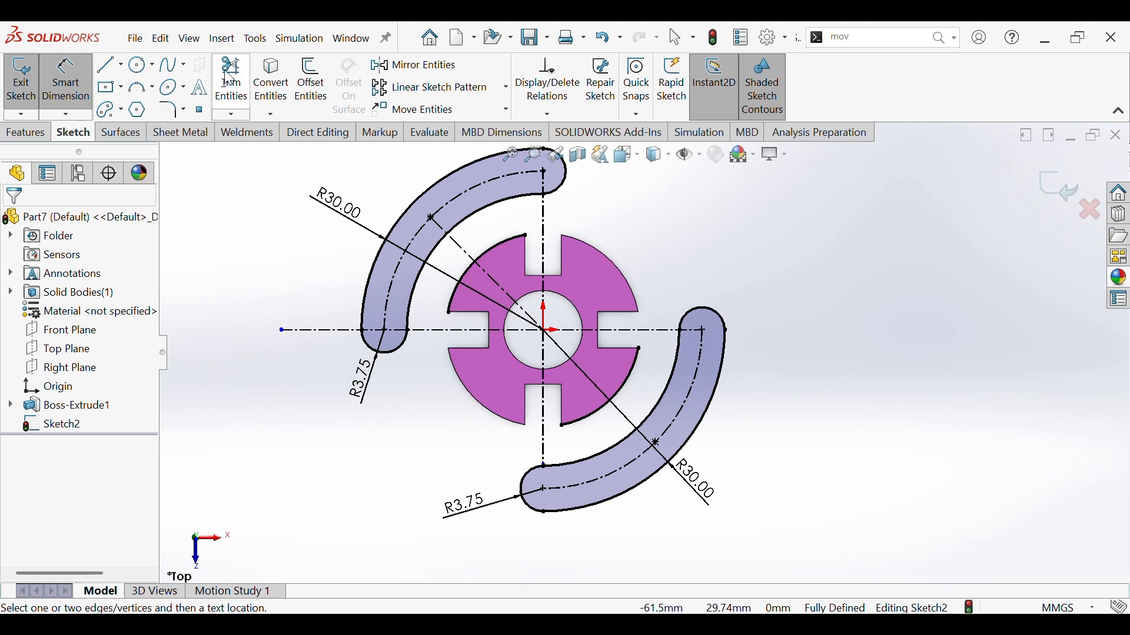
Try to offset the diagonal centerline 2.5 mm to both sides, then by a freehand distance, undoing both offsets.
{"action": "left_click", "coordinate": [311, 85]}
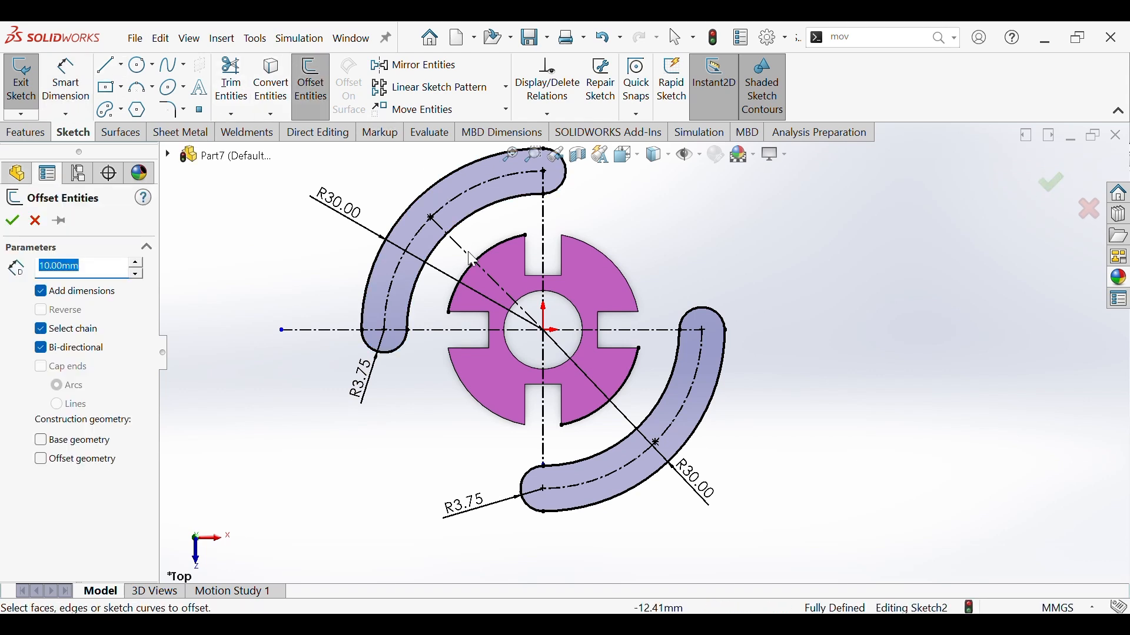
{"action": "left_click", "coordinate": [470, 255]}
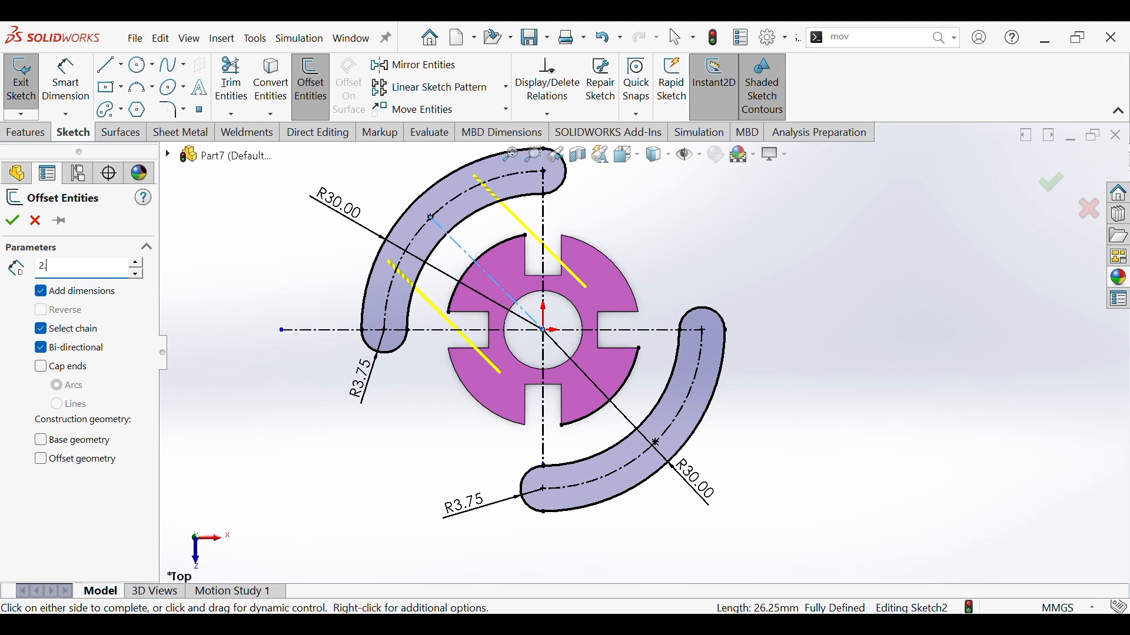
{"action": "type", "text": "2.5"}
{"action": "key", "text": "Return"}
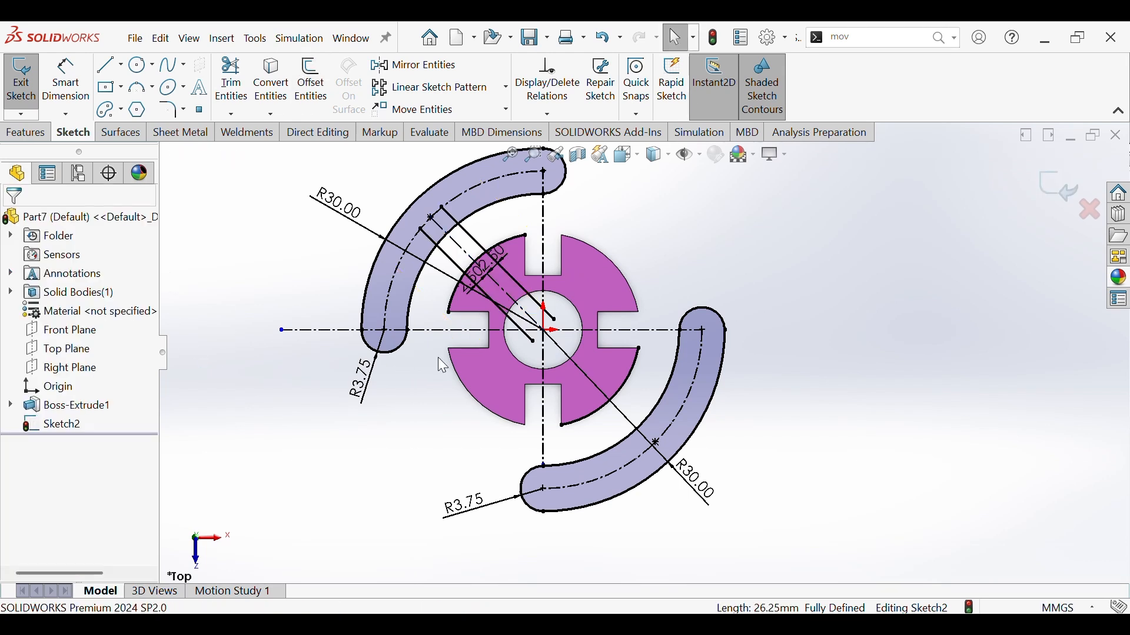
{"action": "key", "text": "ctrl+z"}
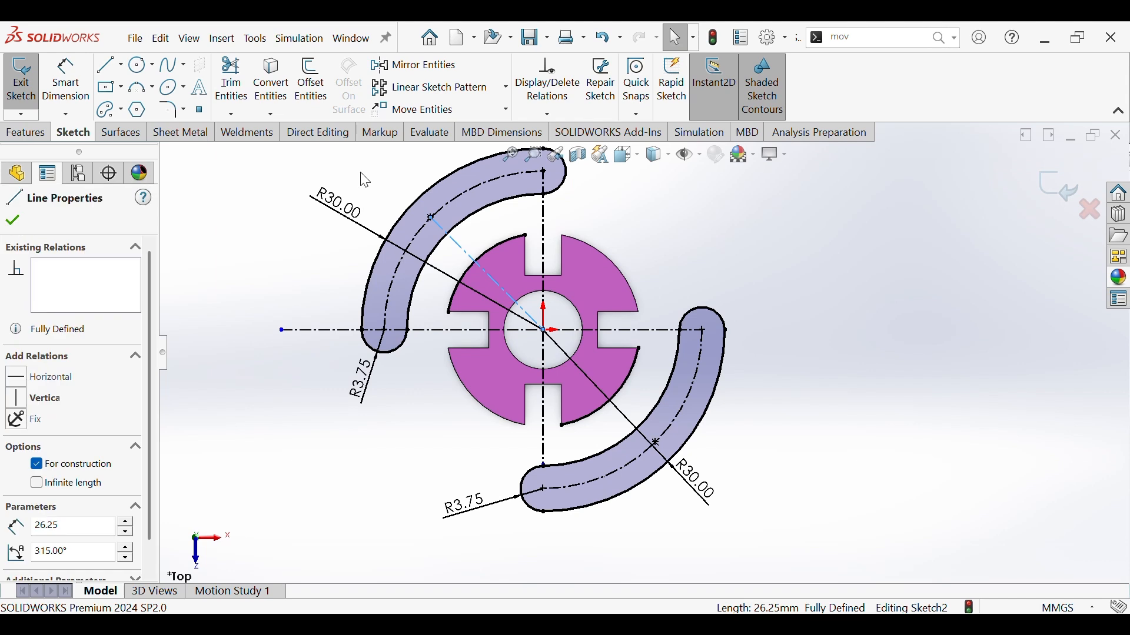
{"action": "left_click", "coordinate": [310, 82]}
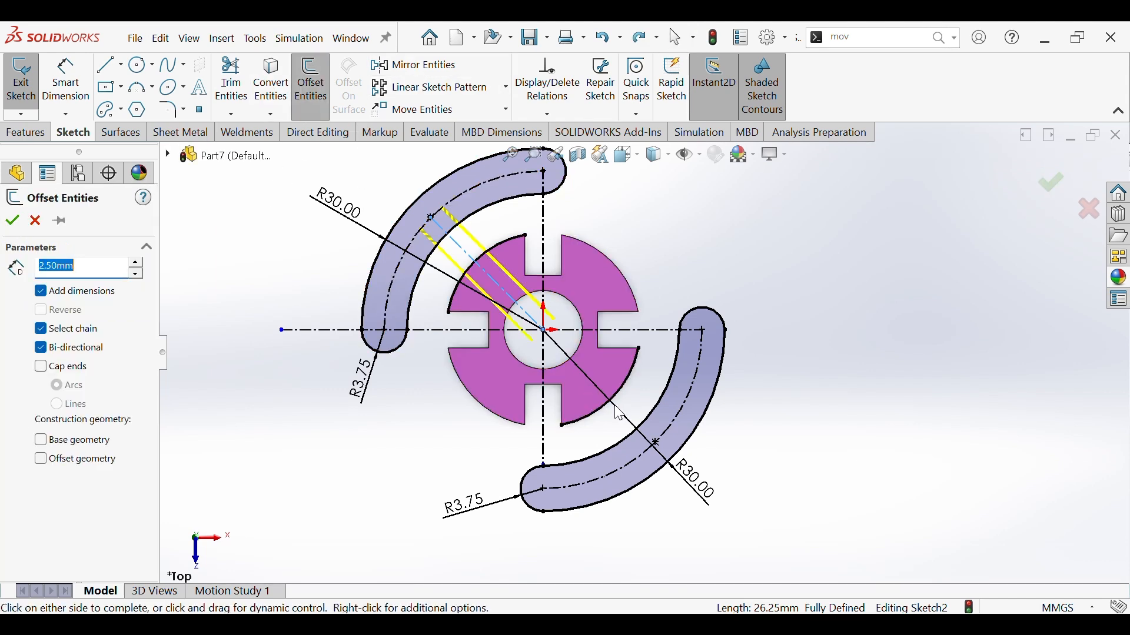
{"action": "left_click_drag", "start_coordinate": [700, 492], "coordinate": [806, 418]}
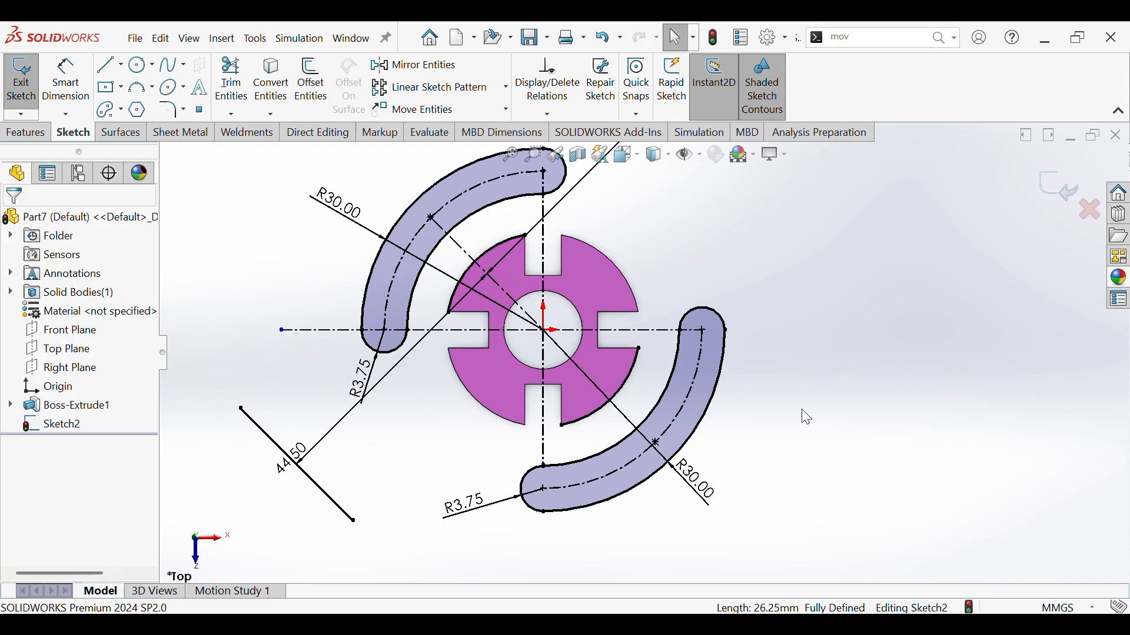
{"action": "key", "text": "ctrl+z"}
{"action": "left_click", "coordinate": [237, 216]}
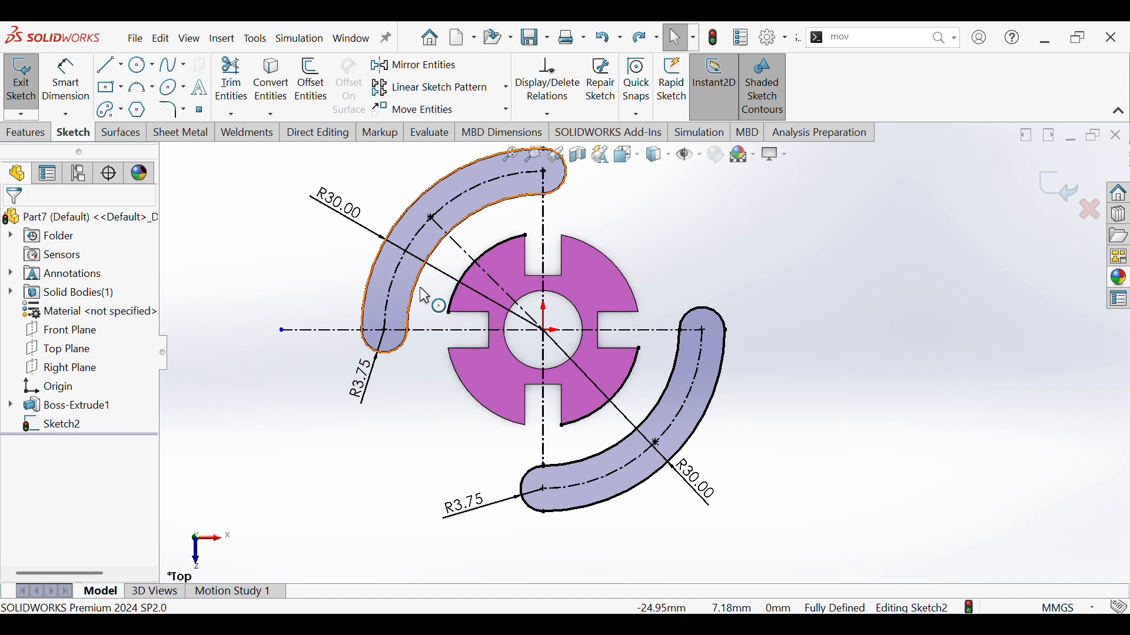
Extend the diagonal centerline to the disc's lower-right outer arc and move the lower slot's R30 dimension near its rounded lower end.
{"action": "left_click", "coordinate": [251, 111]}
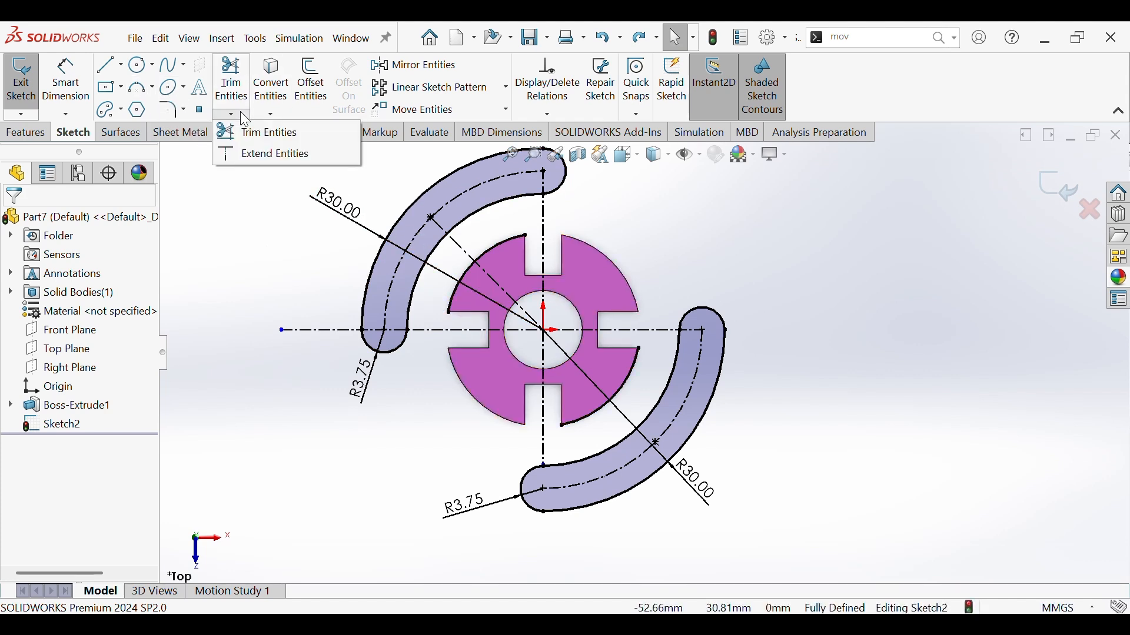
{"action": "left_click", "coordinate": [255, 162]}
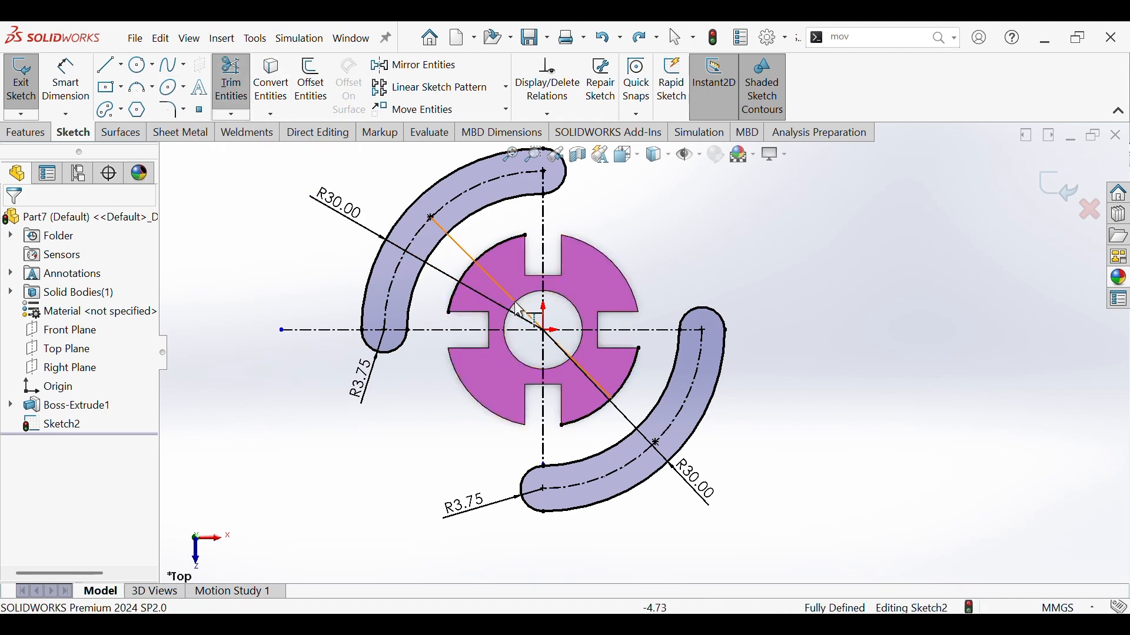
{"action": "left_click", "coordinate": [518, 309]}
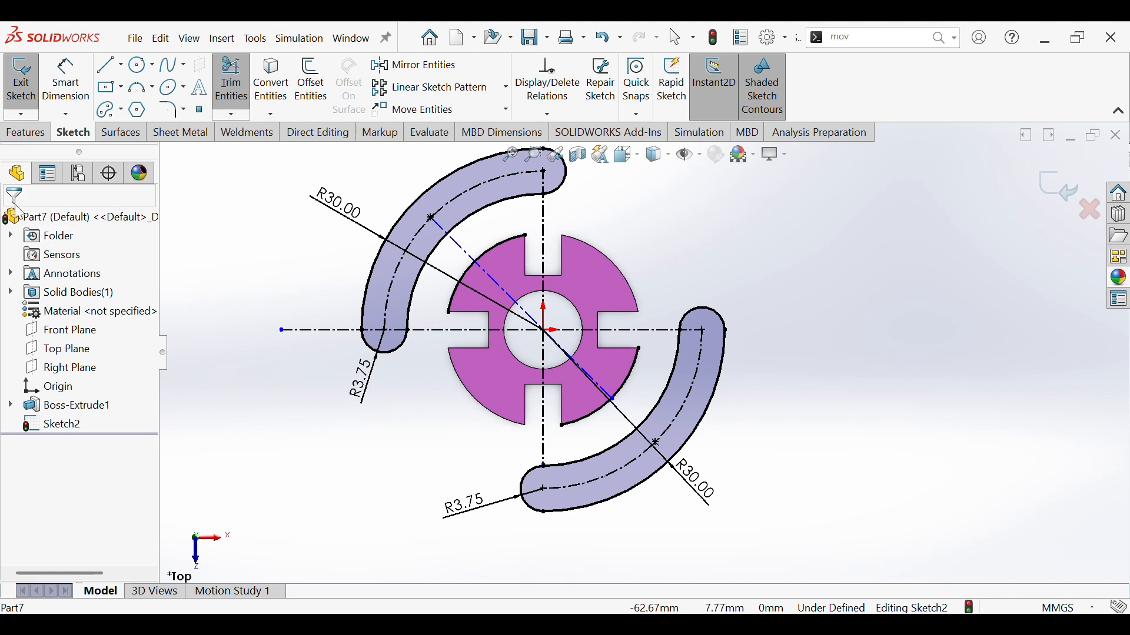
{"action": "key", "text": "Escape"}
{"action": "left_click_drag", "start_coordinate": [697, 482], "coordinate": [506, 542]}
{"action": "left_click", "coordinate": [738, 474]}
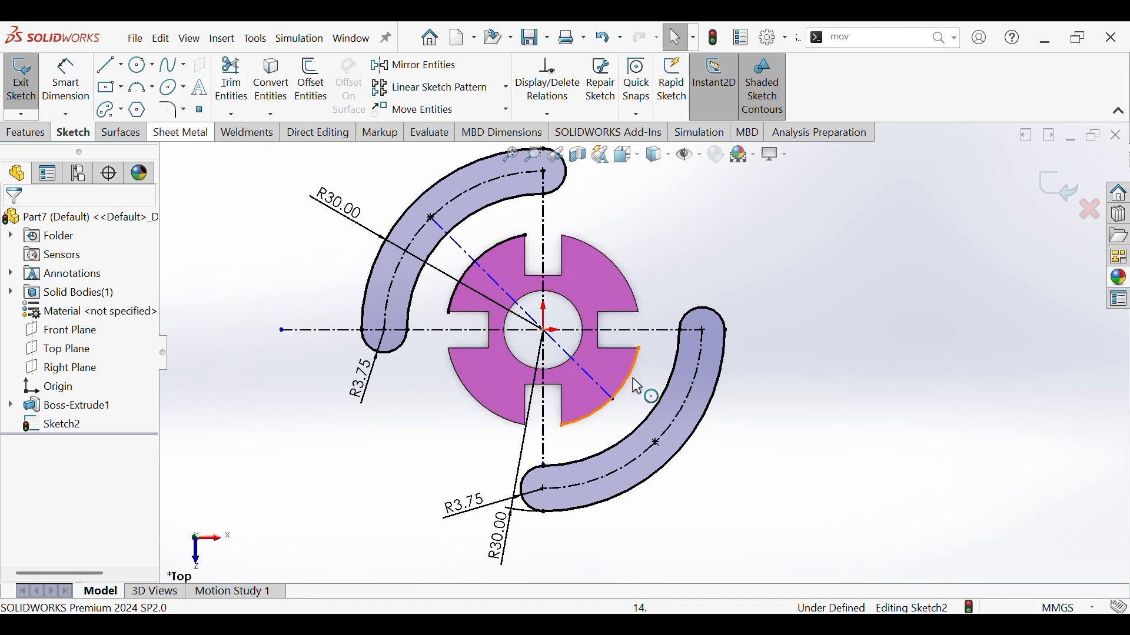
Dimension the angle between the extended diagonal centerline and the horizontal centerline in the lower-right quadrant.
{"action": "left_click", "coordinate": [58, 80]}
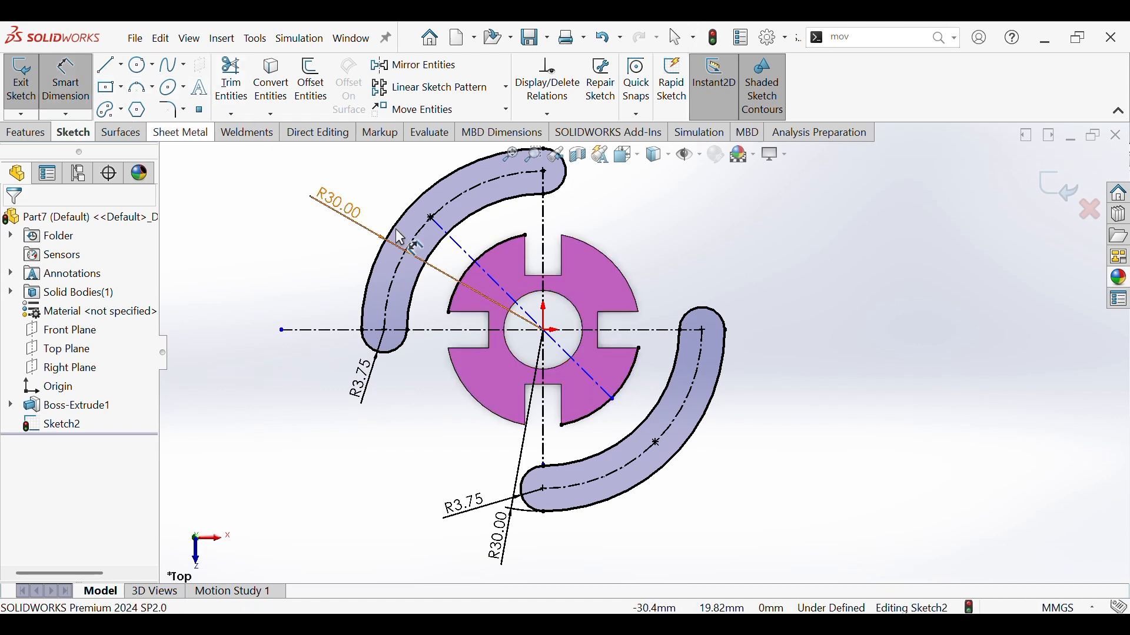
{"action": "left_click", "coordinate": [582, 371]}
{"action": "left_click", "coordinate": [616, 352]}
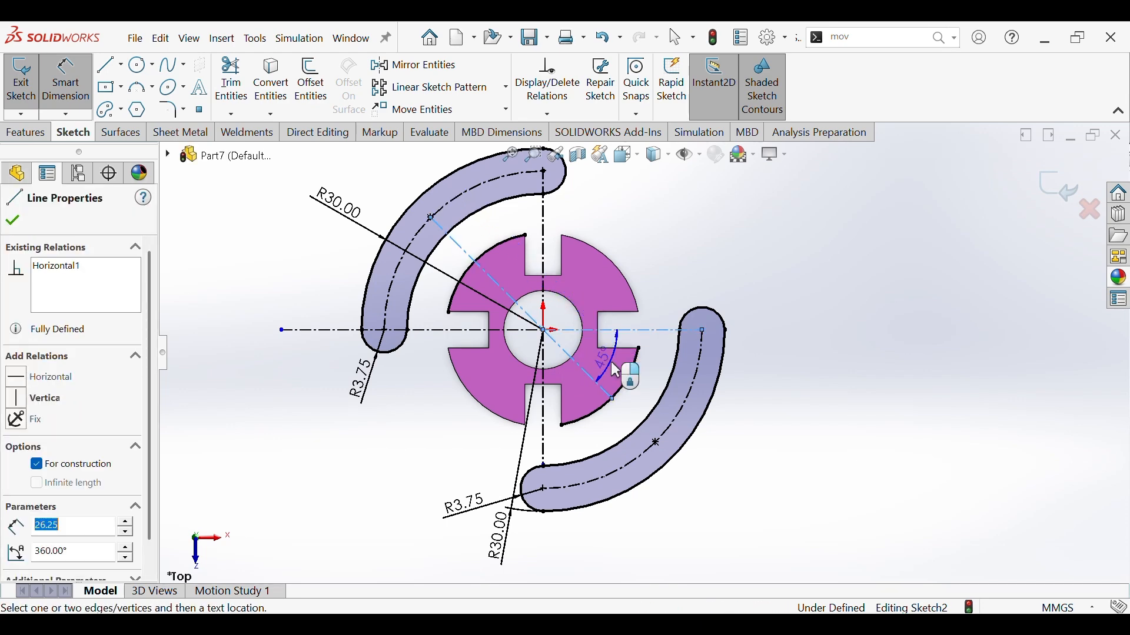
{"action": "left_click", "coordinate": [613, 363]}
{"action": "key", "text": "Return"}
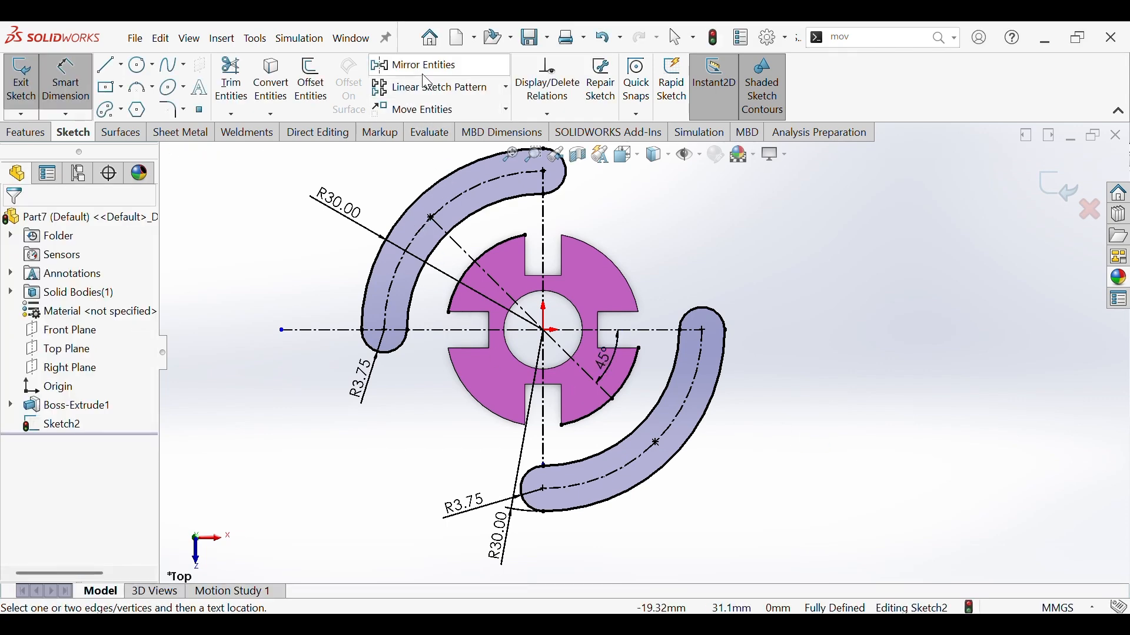
Try a bi-directional 2.5 mm offset of the extended diagonal centerline and undo it.
{"action": "left_click", "coordinate": [309, 103]}
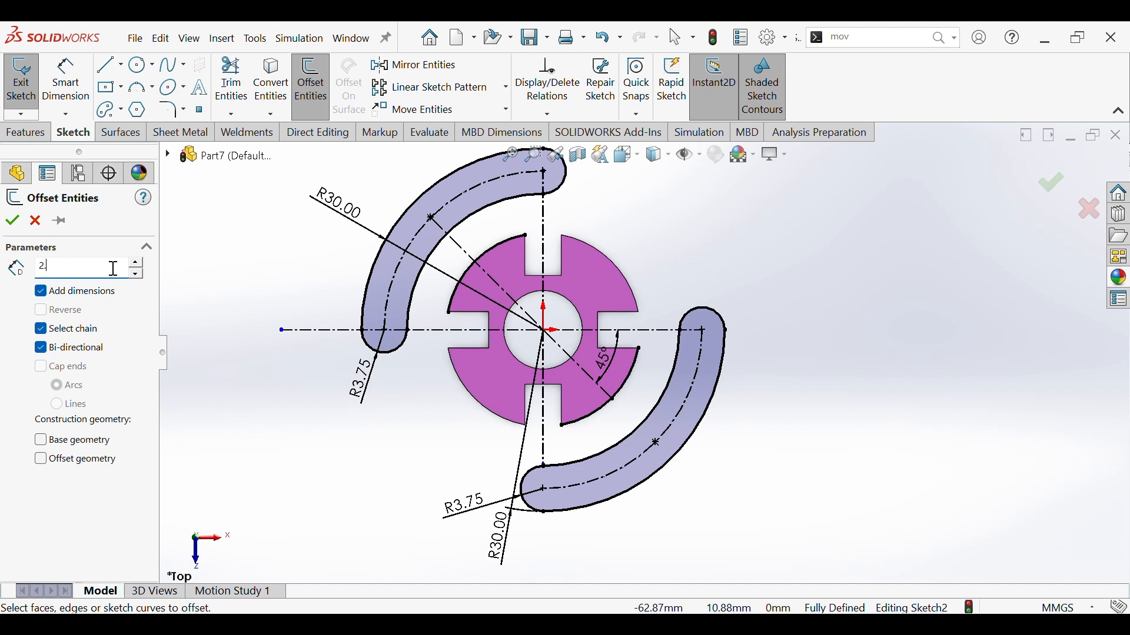
{"action": "left_click", "coordinate": [483, 280]}
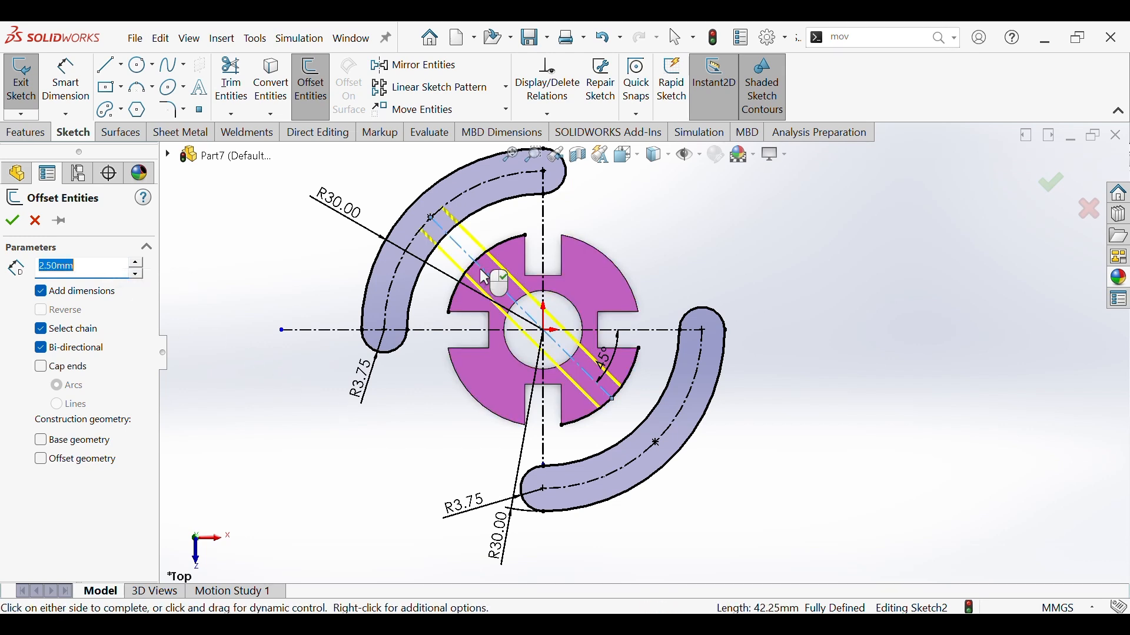
{"action": "left_click", "coordinate": [13, 222]}
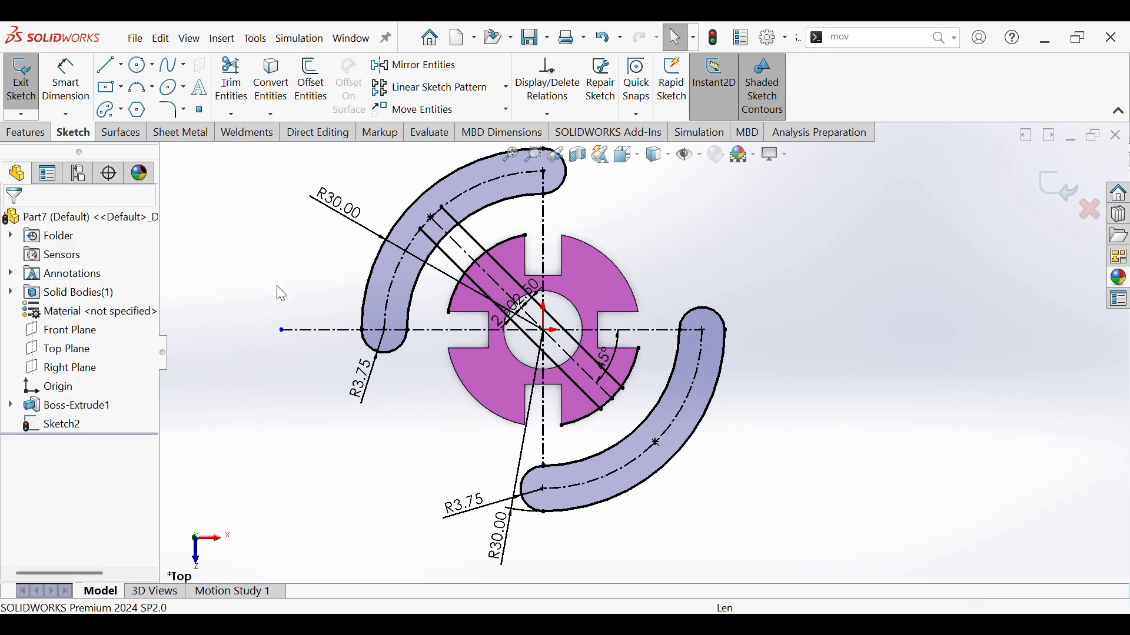
{"action": "key", "text": "ctrl+z"}
{"action": "left_click", "coordinate": [275, 252]}
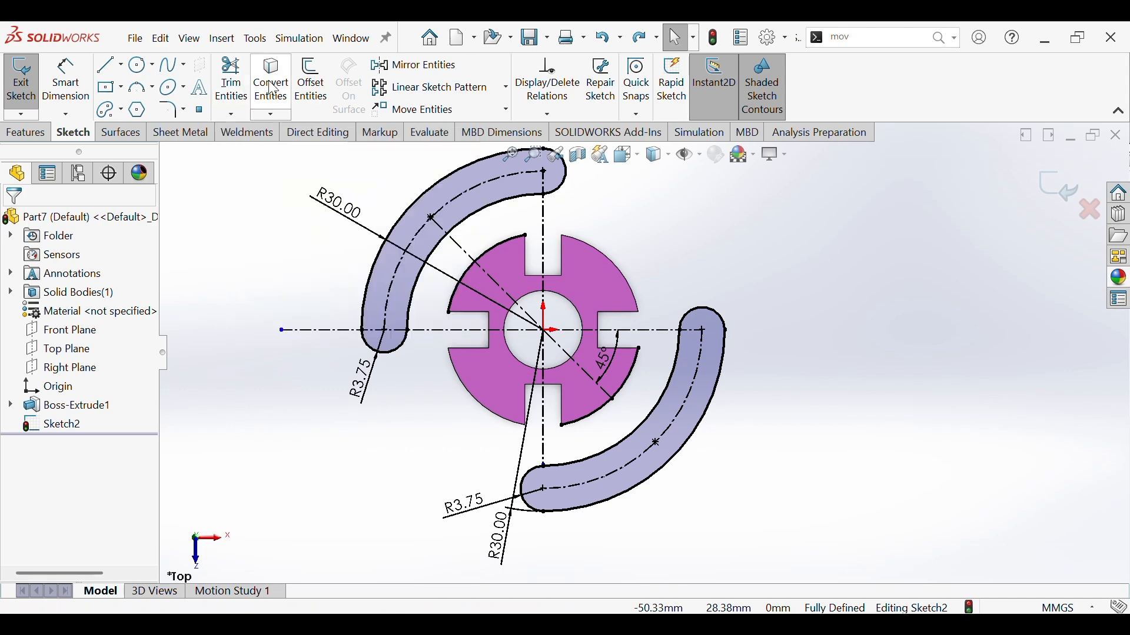
Extend the diagonal centerline further to the inner arc of the lower-right arc slot.
{"action": "left_click", "coordinate": [231, 114]}
{"action": "left_click", "coordinate": [241, 158]}
{"action": "left_click", "coordinate": [573, 359]}
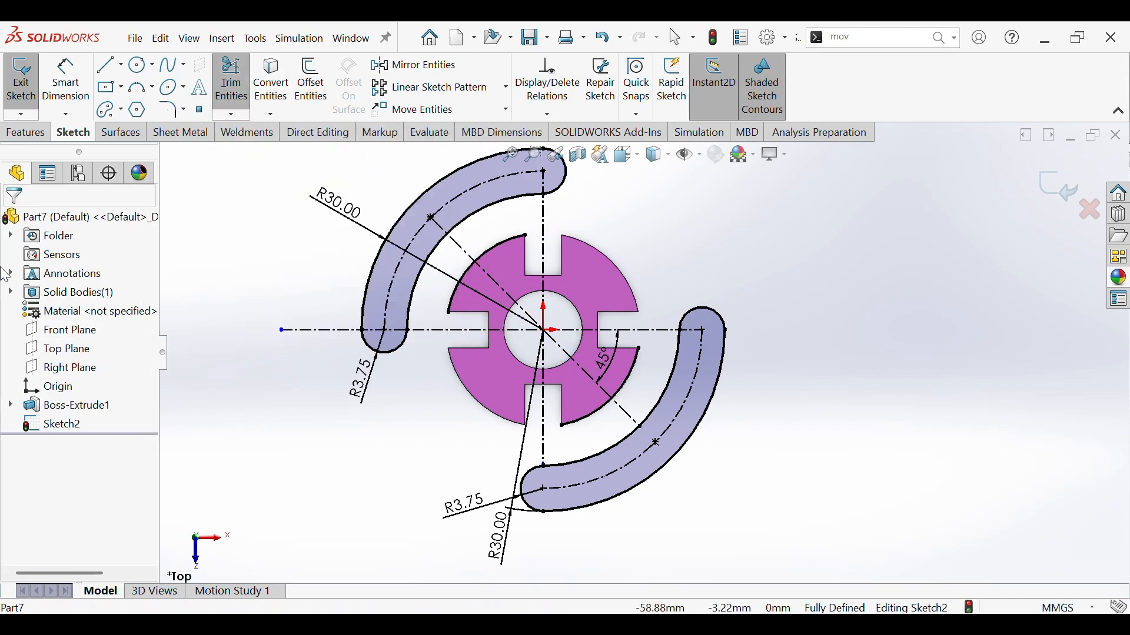
{"action": "left_click", "coordinate": [314, 88]}
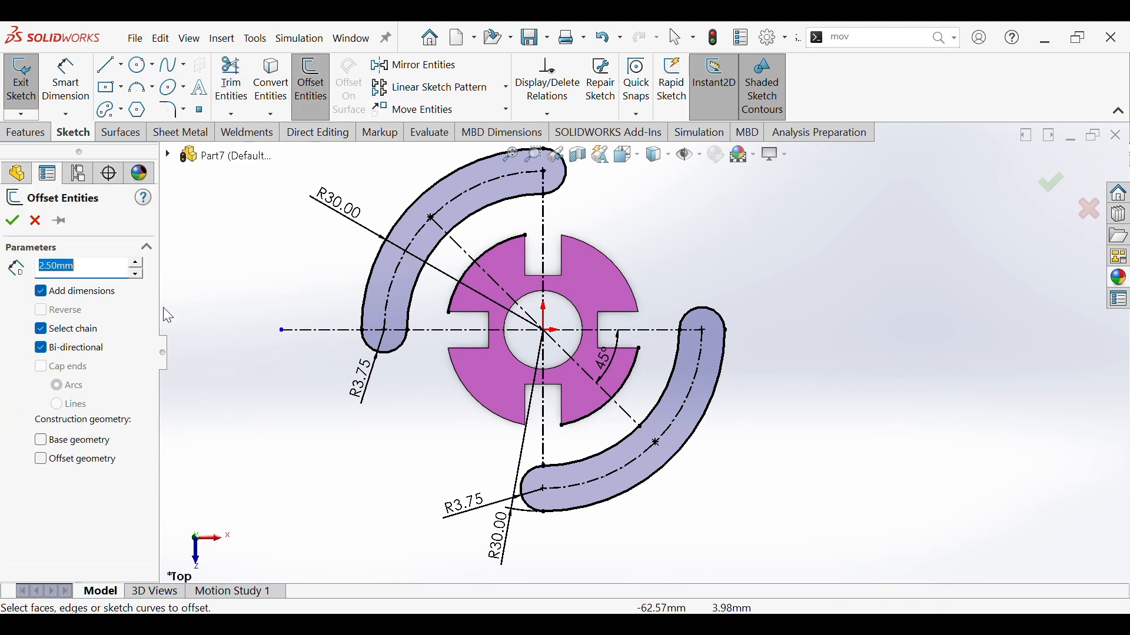
{"action": "left_click", "coordinate": [484, 276]}
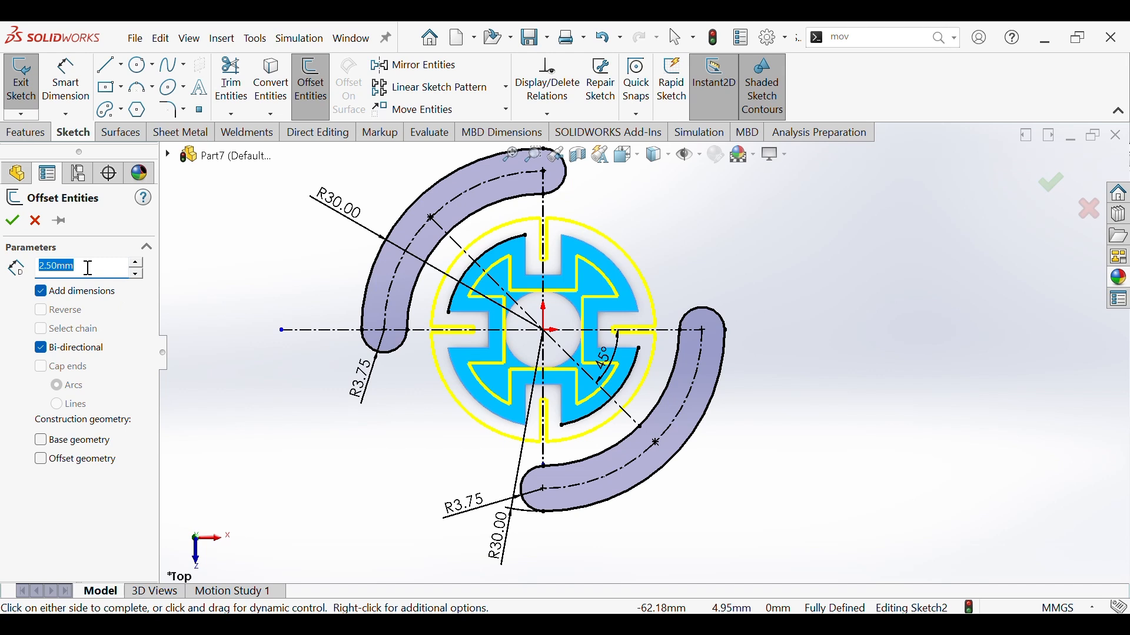
{"action": "left_click", "coordinate": [37, 220]}
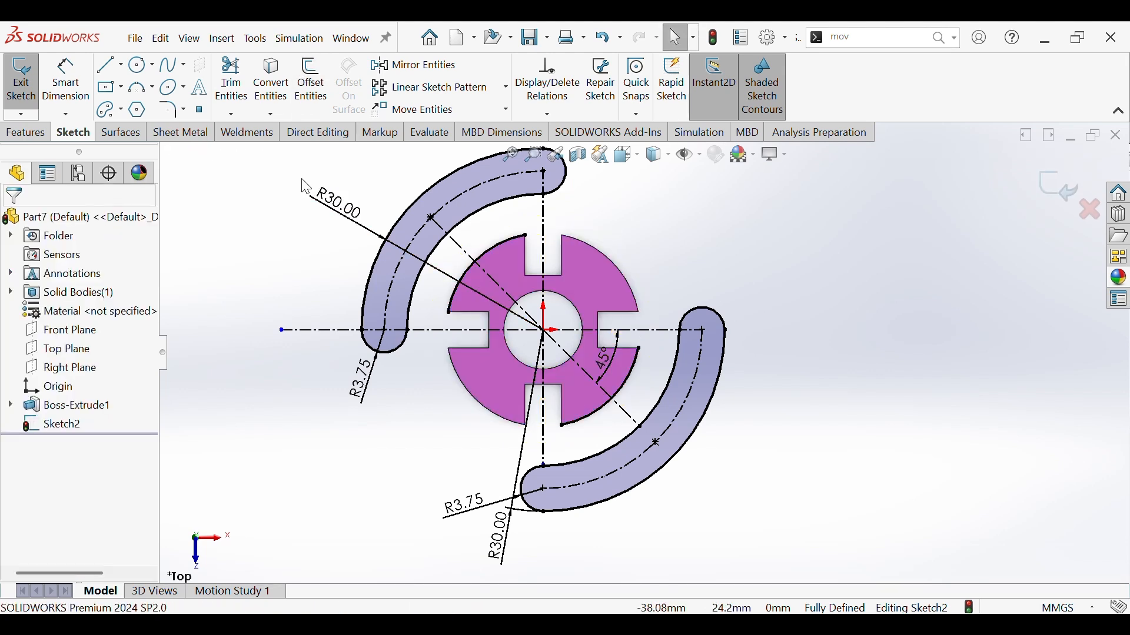
Offset the diagonal centerline 2.5 mm in both directions, with chain selection off and dimensions added.
{"action": "left_click", "coordinate": [311, 88]}
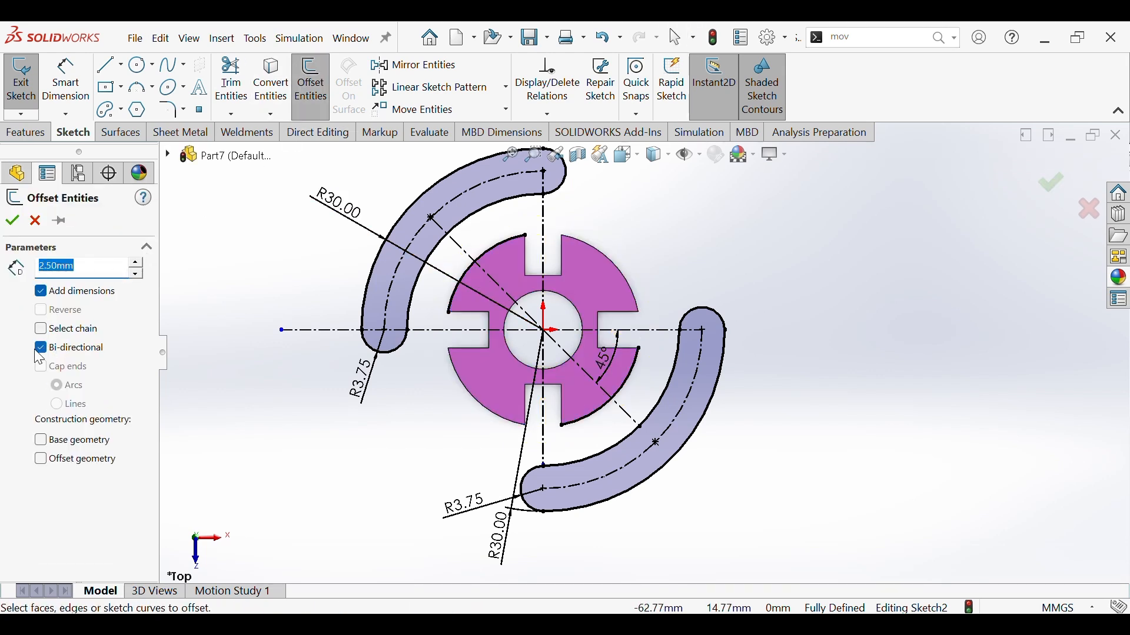
{"action": "left_click", "coordinate": [462, 253]}
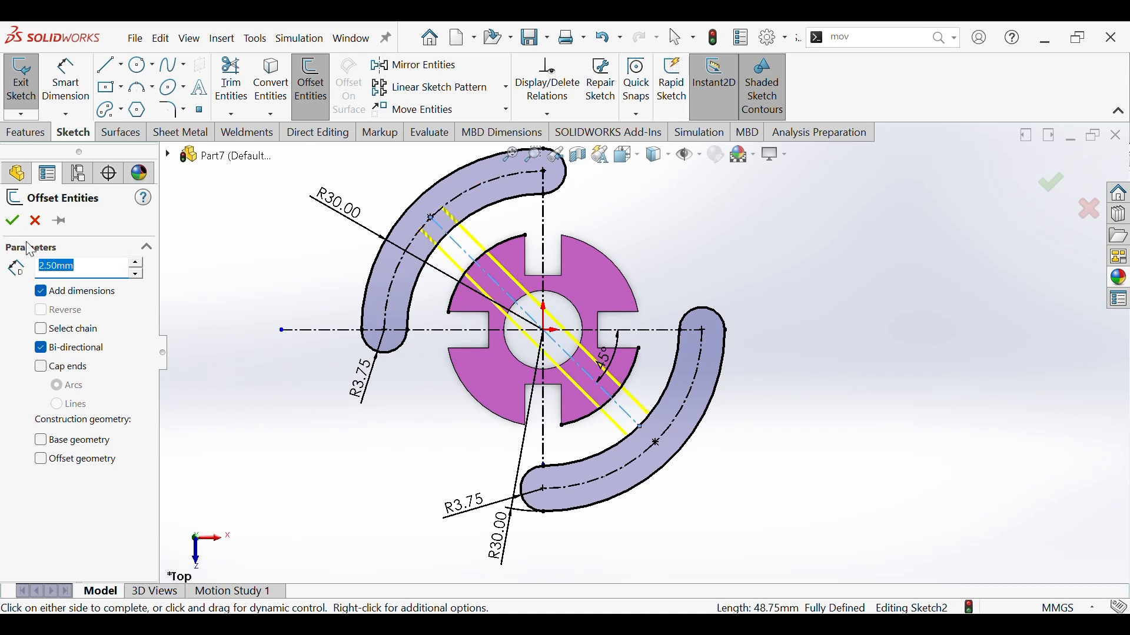
{"action": "left_click", "coordinate": [10, 222]}
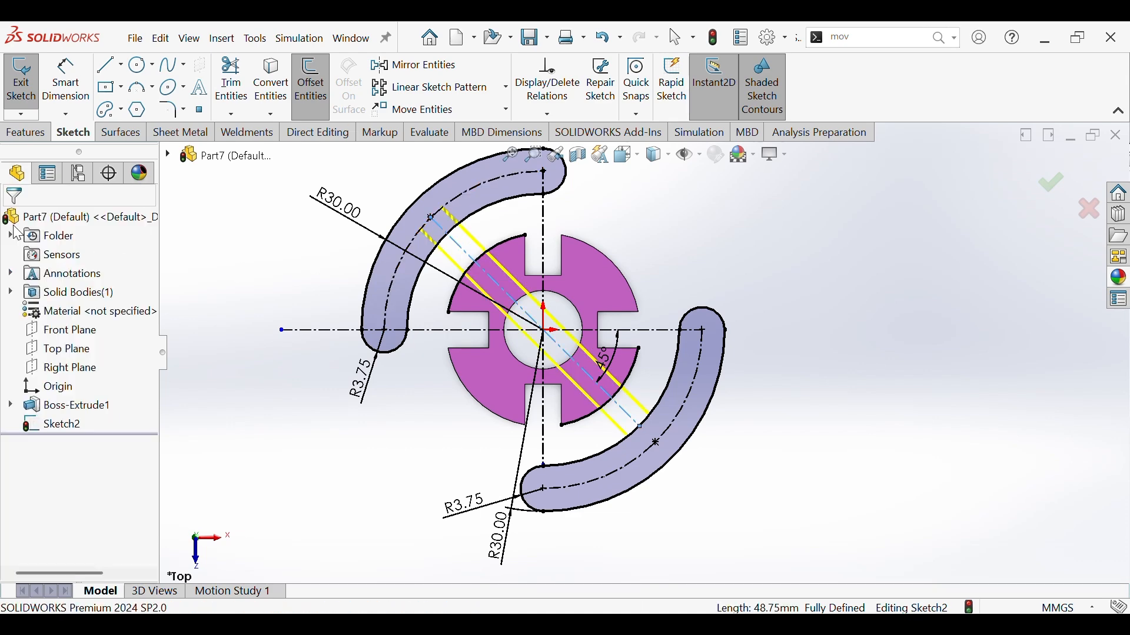
Try to trim both diagonal offset lines back to the inner arc of the upper-left arc slot.
{"action": "left_click", "coordinate": [235, 94]}
{"action": "scroll", "coordinate": [407, 238], "scroll_direction": "down", "scroll_amount": 1}
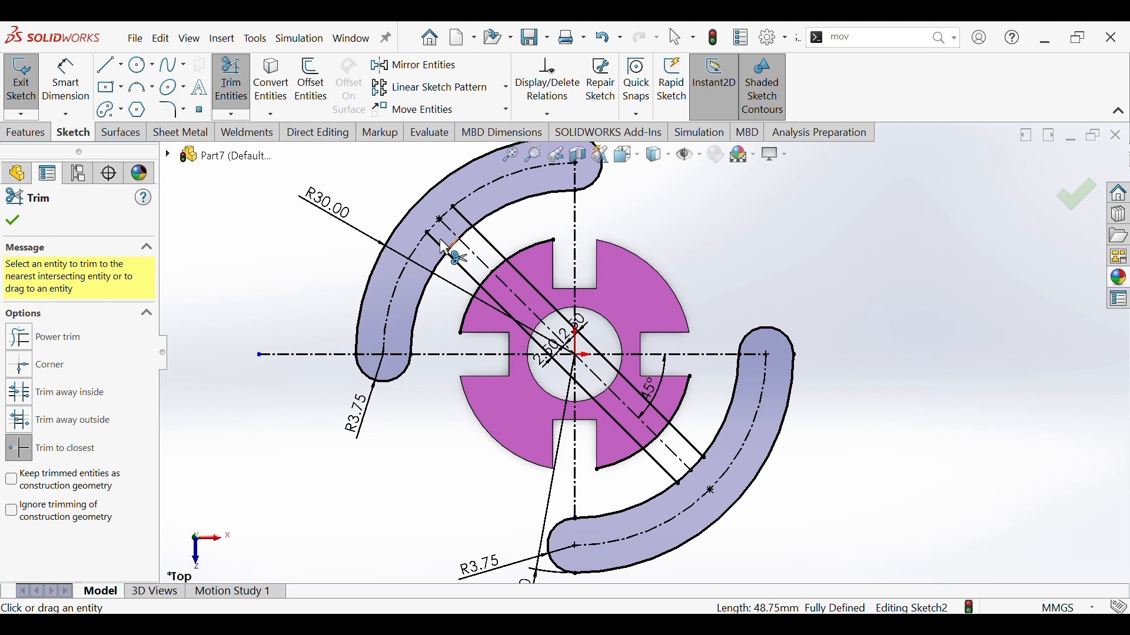
{"action": "left_click", "coordinate": [445, 247]}
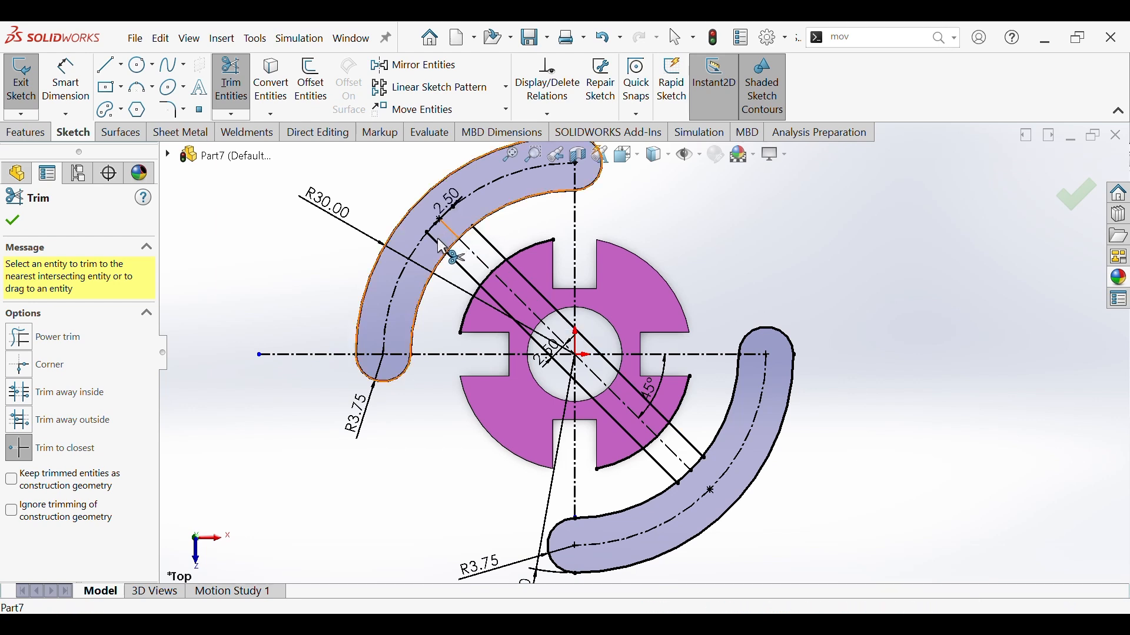
{"action": "left_click", "coordinate": [437, 241]}
{"action": "key", "text": "Escape"}
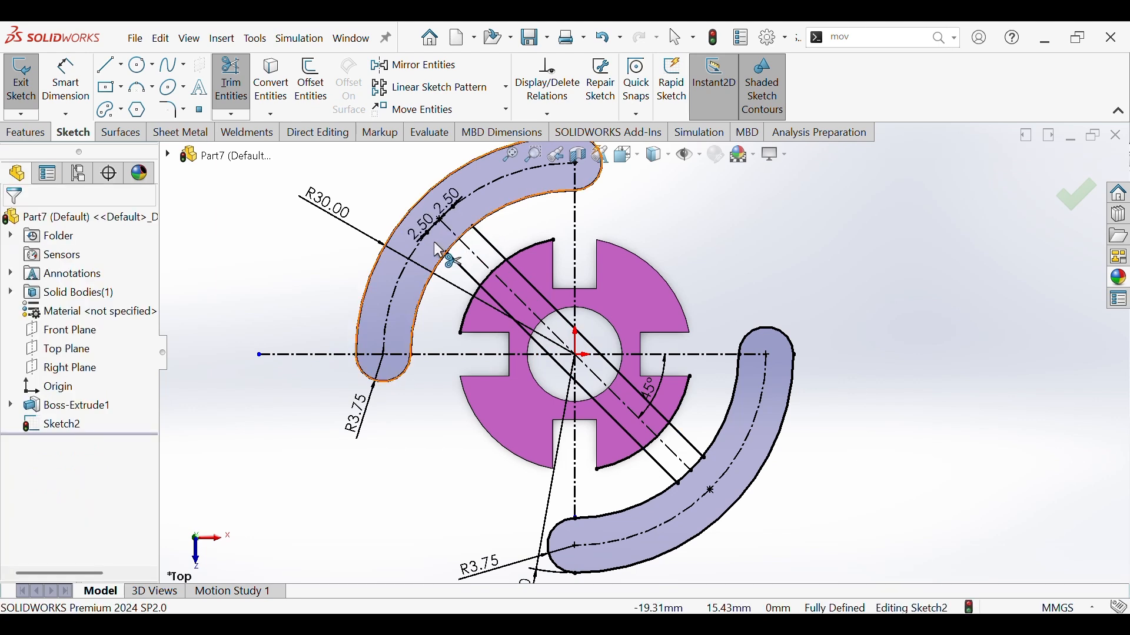
{"action": "scroll", "coordinate": [441, 245], "scroll_direction": "up", "scroll_amount": 3}
{"action": "scroll", "coordinate": [544, 286], "scroll_direction": "down", "scroll_amount": 10}
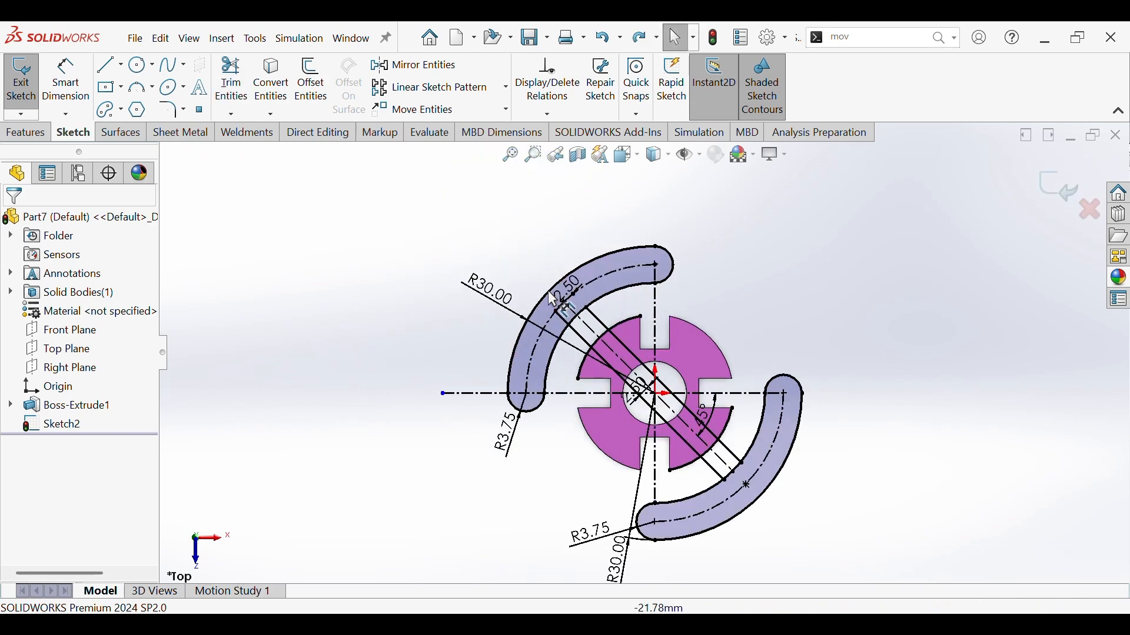
{"action": "scroll", "coordinate": [660, 413], "scroll_direction": "down", "scroll_amount": 5}
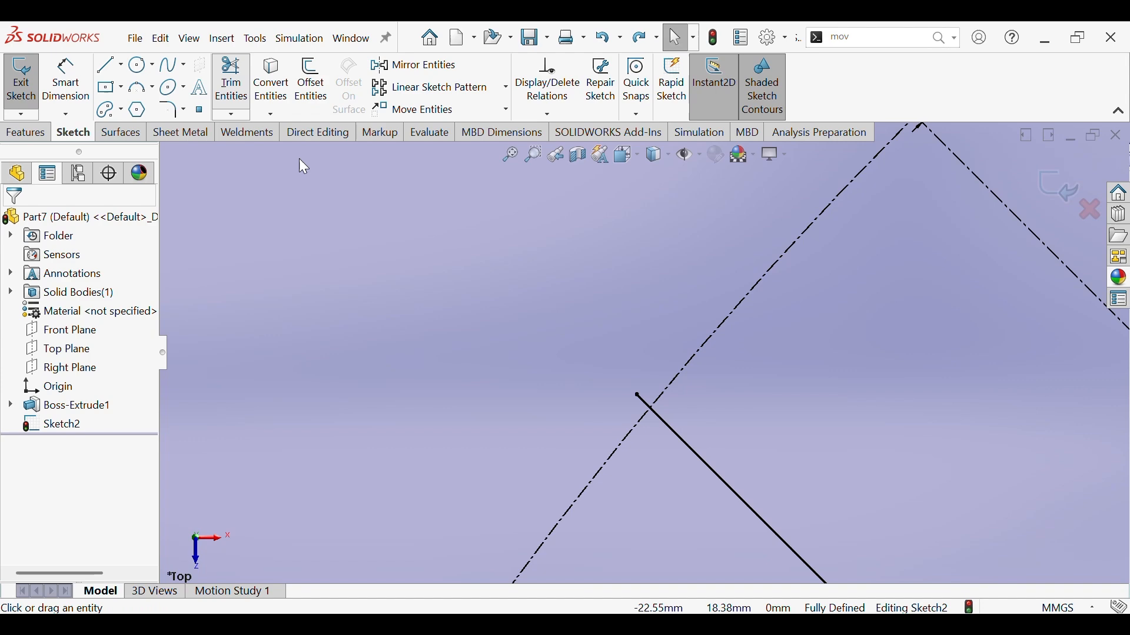
Try to trim the lower offset line's overhang beyond the upper-left slot's arc centerline, then undo the trims.
{"action": "left_click", "coordinate": [231, 83]}
{"action": "left_click", "coordinate": [646, 405]}
{"action": "scroll", "coordinate": [688, 373], "scroll_direction": "up", "scroll_amount": 3}
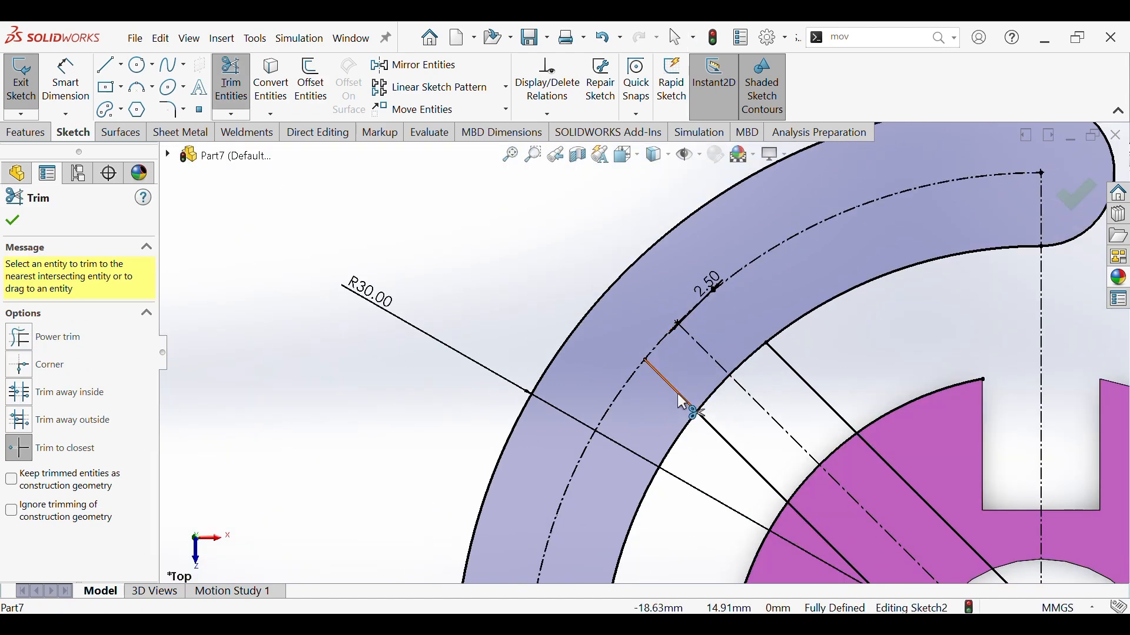
{"action": "scroll", "coordinate": [711, 302], "scroll_direction": "down", "scroll_amount": 3}
{"action": "key", "text": "ctrl+z"}
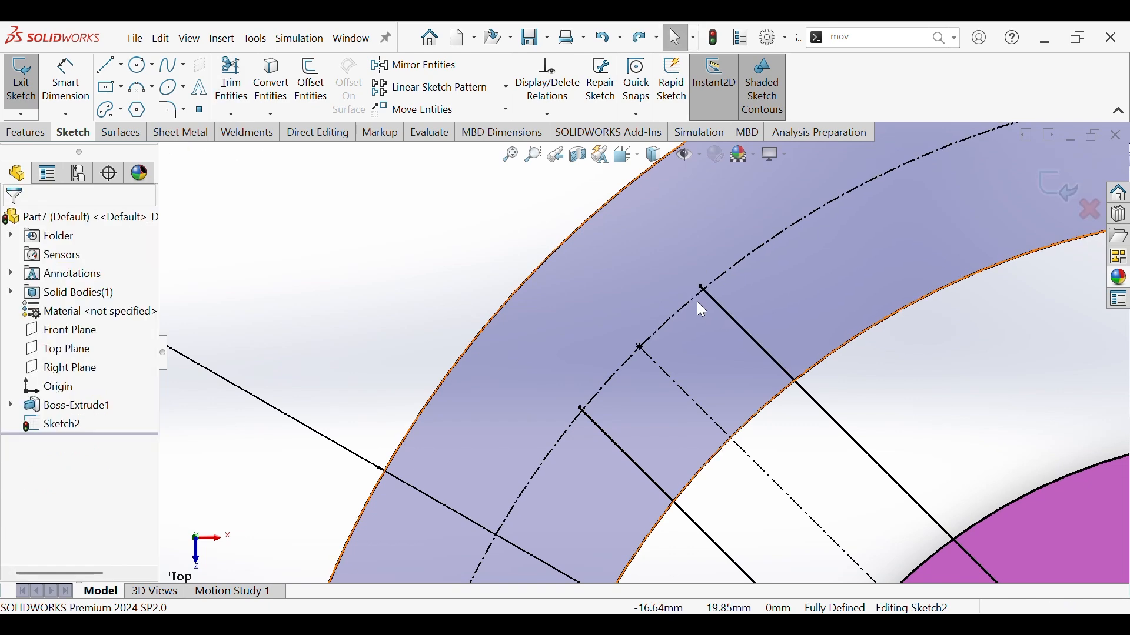
Trim the ends of both diagonal offset lines inside the upper-left arc slot, back to its inner arc.
{"action": "scroll", "coordinate": [700, 304], "scroll_direction": "down", "scroll_amount": 4}
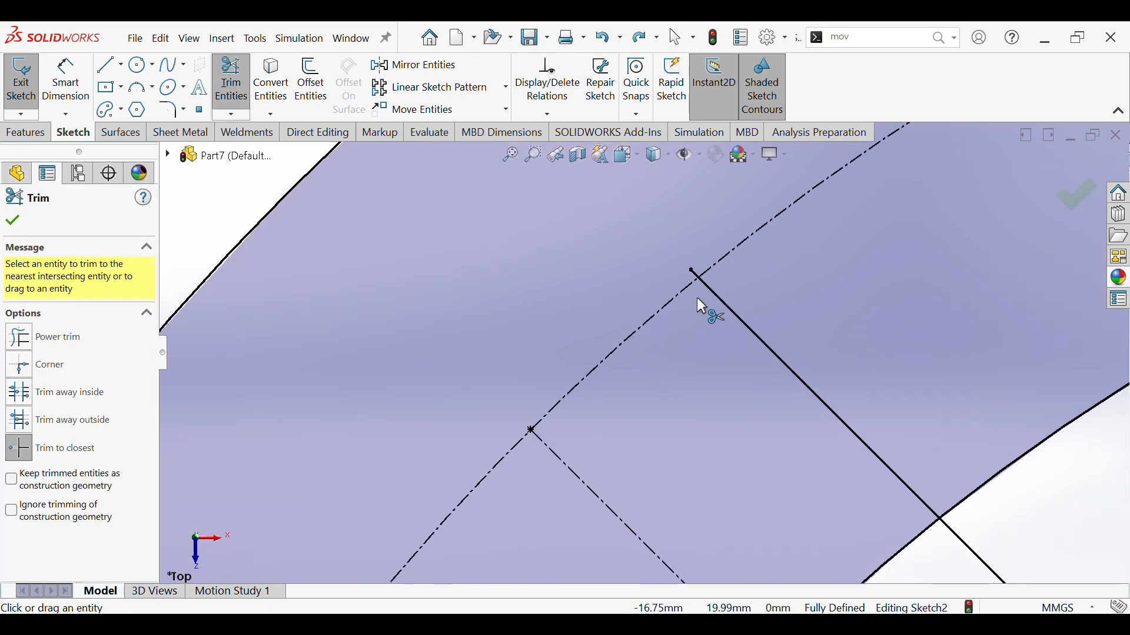
{"action": "scroll", "coordinate": [668, 299], "scroll_direction": "up", "scroll_amount": 3}
{"action": "scroll", "coordinate": [465, 551], "scroll_direction": "down", "scroll_amount": 2}
{"action": "scroll", "coordinate": [537, 494], "scroll_direction": "up", "scroll_amount": 5}
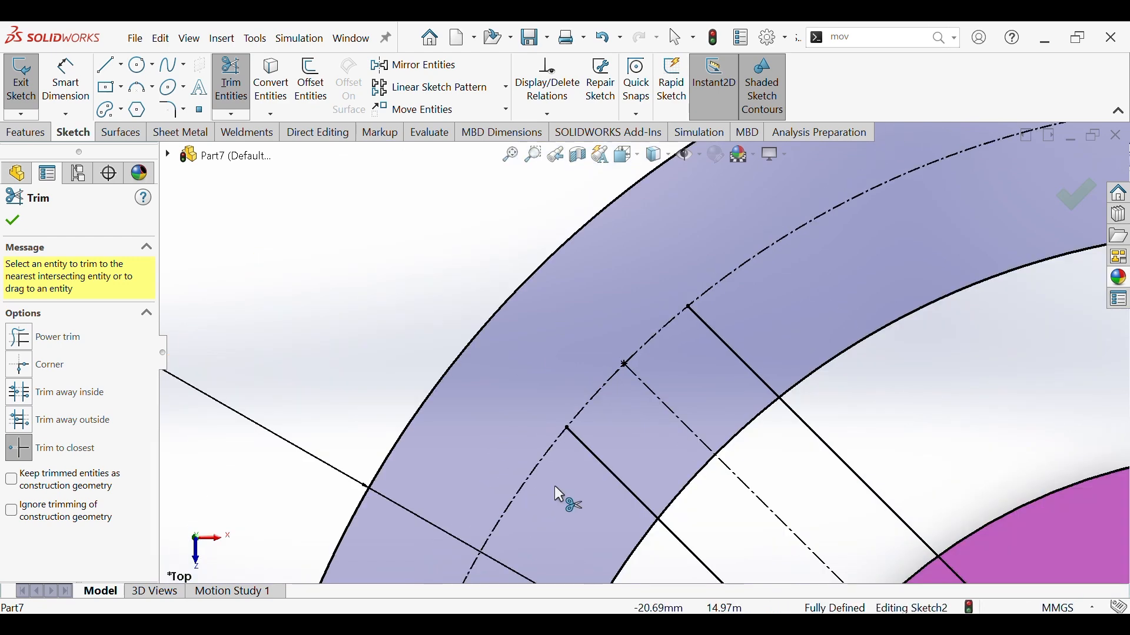
{"action": "middle_click_drag", "start_coordinate": [584, 421], "coordinate": [587, 419], "text": "ctrl"}
{"action": "left_click", "coordinate": [575, 317]}
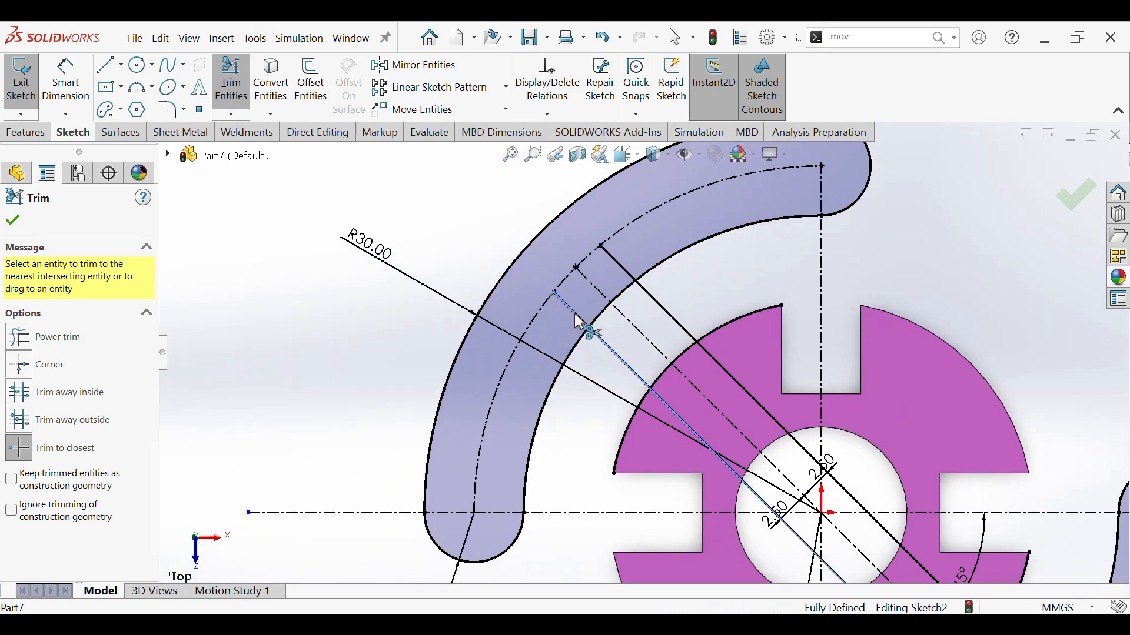
{"action": "left_click", "coordinate": [628, 272]}
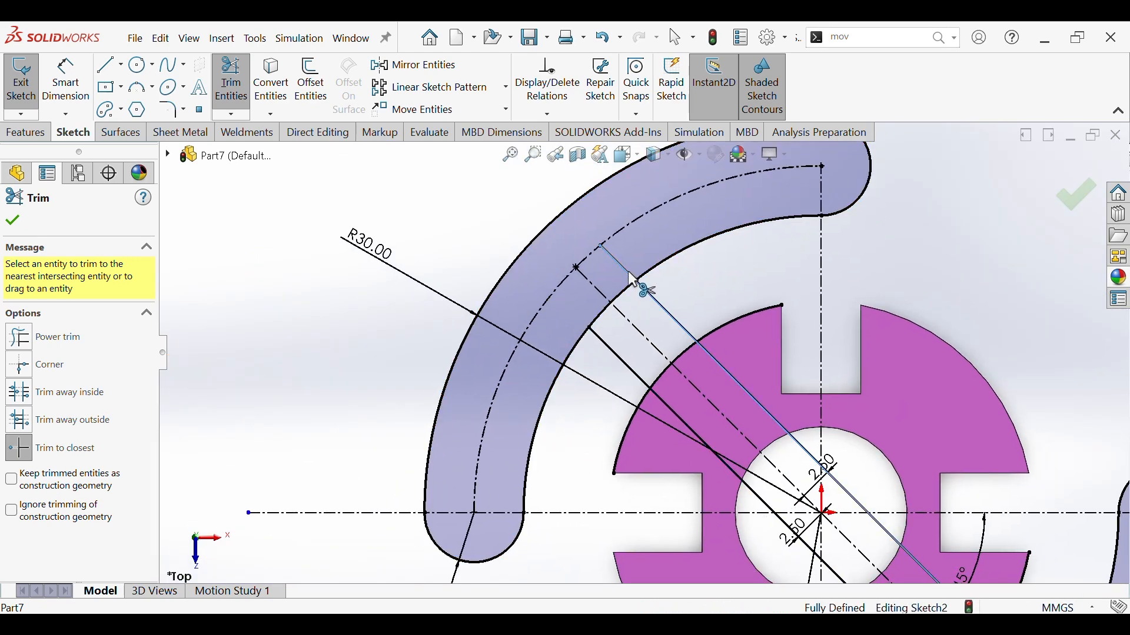
Trim both offset lines from the hub's upper-left outer arc through the segments between the horizontal and vertical centerlines.
{"action": "left_click", "coordinate": [725, 371]}
{"action": "left_click", "coordinate": [681, 419]}
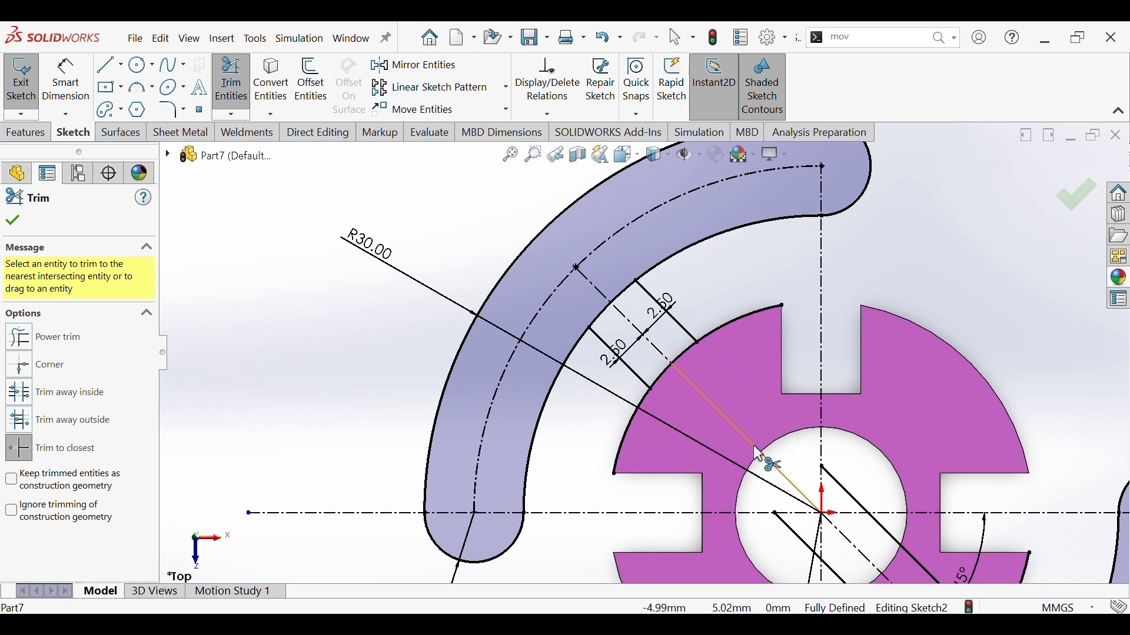
{"action": "middle_click_drag", "start_coordinate": [759, 453], "coordinate": [549, 348], "text": "ctrl"}
{"action": "mouse_move", "coordinate": [662, 459]}
{"action": "middle_mouse_down", "text": "ctrl"}
{"action": "mouse_move", "coordinate": [626, 386]}
{"action": "mouse_move", "coordinate": [609, 375]}
{"action": "middle_mouse_up", "text": "ctrl"}
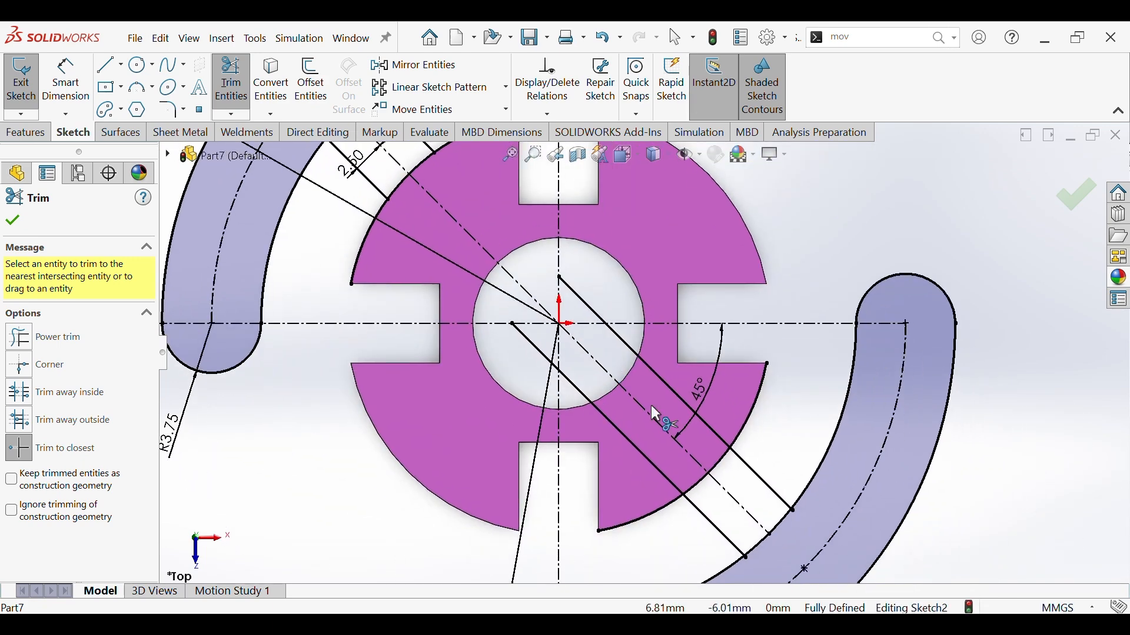
{"action": "left_click", "coordinate": [572, 293]}
{"action": "left_click", "coordinate": [529, 341]}
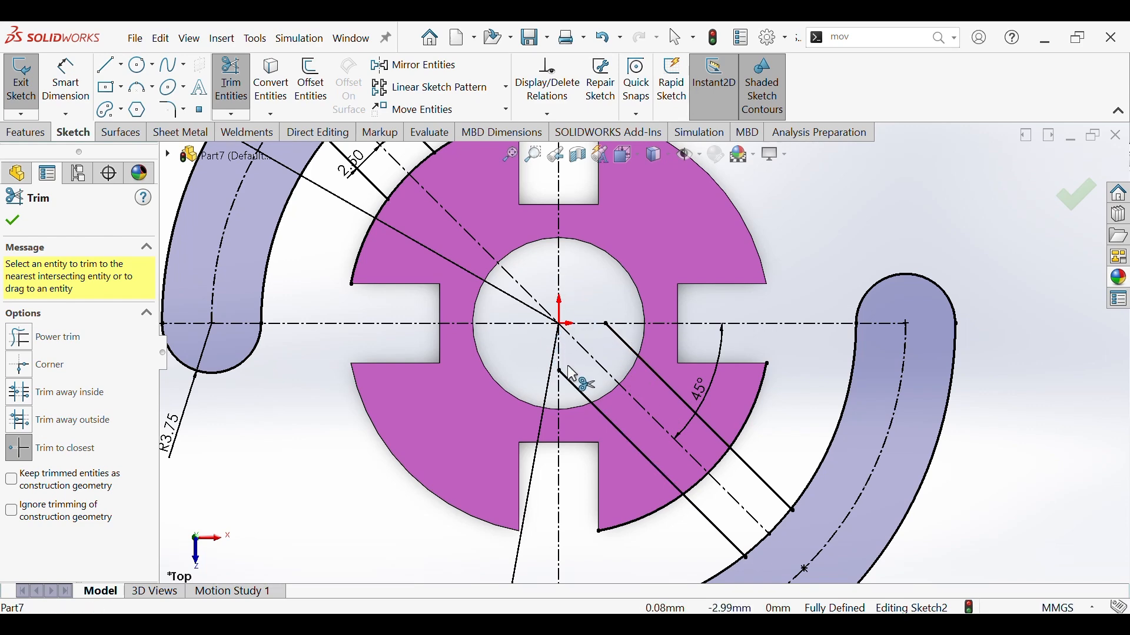
Try to trim the upper offset line's overhang at the inner arc of the lower-right slot and undo it.
{"action": "scroll", "coordinate": [768, 556], "scroll_direction": "down", "scroll_amount": 8}
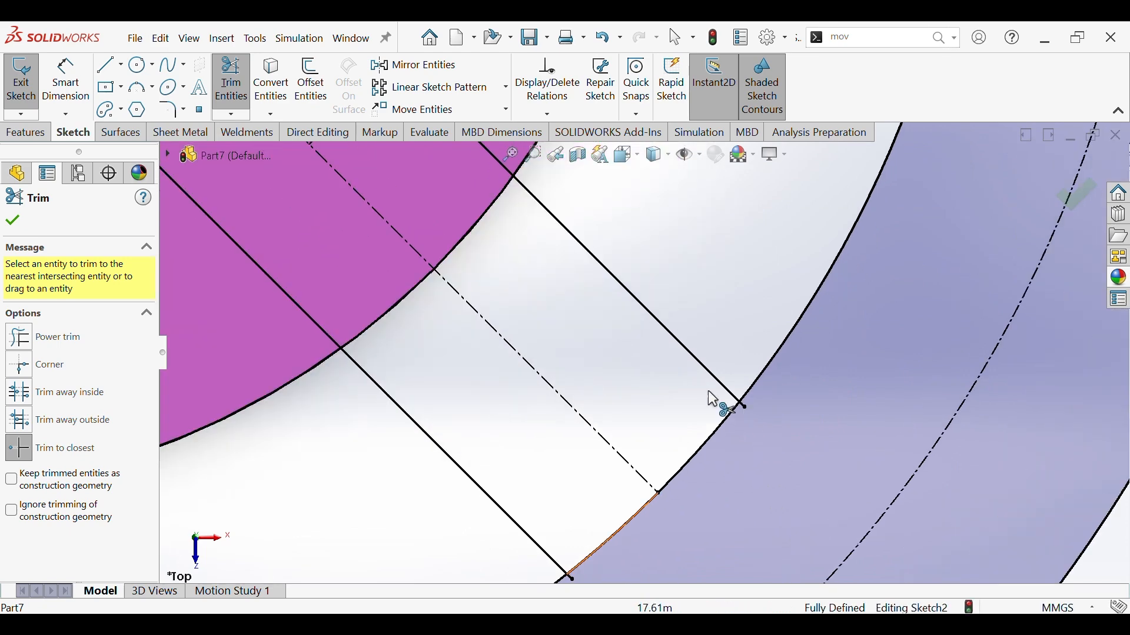
{"action": "scroll", "coordinate": [706, 367], "scroll_direction": "up", "scroll_amount": 3}
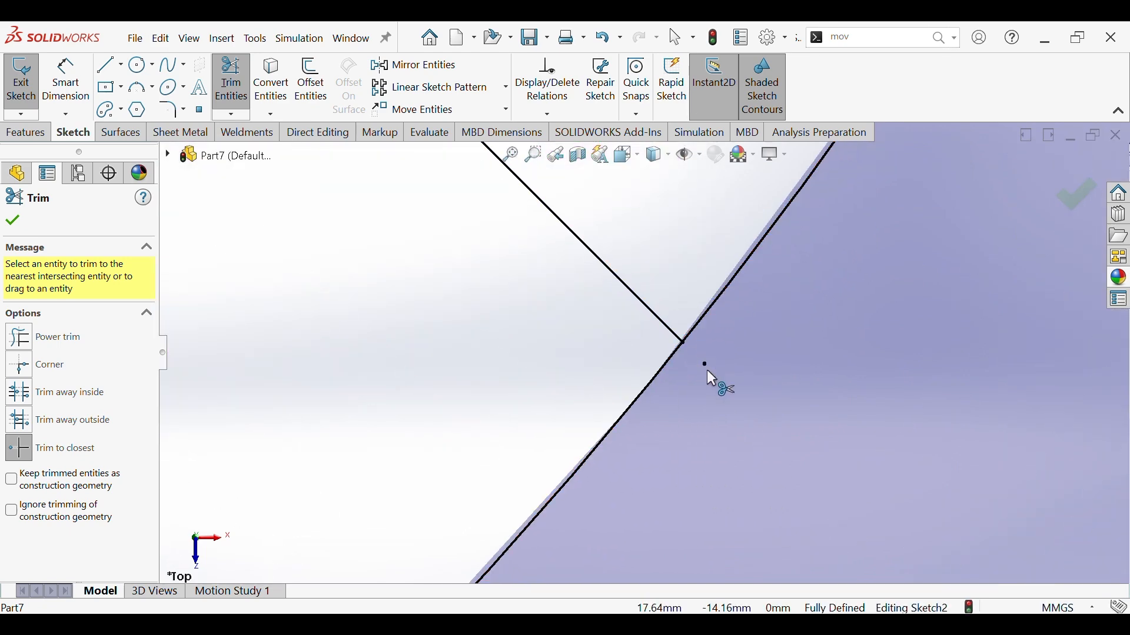
{"action": "key", "text": "Escape"}
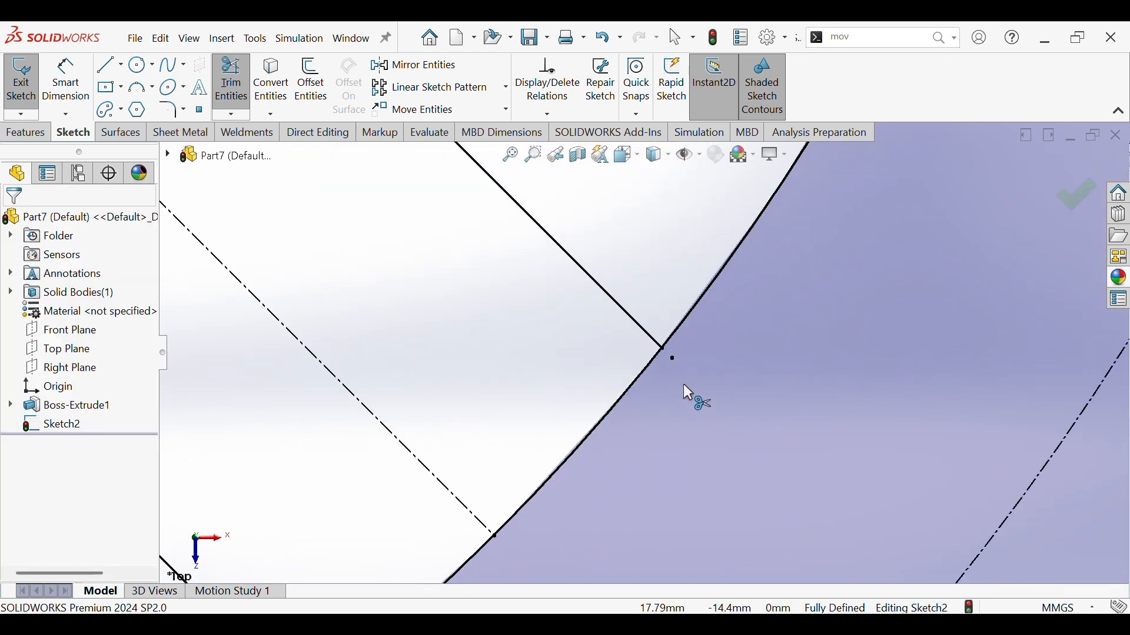
{"action": "key", "text": "ctrl+z"}
Trim the overhanging ends of both offset lines at the inner arc of the lower-right arc slot.
{"action": "left_click", "coordinate": [246, 99]}
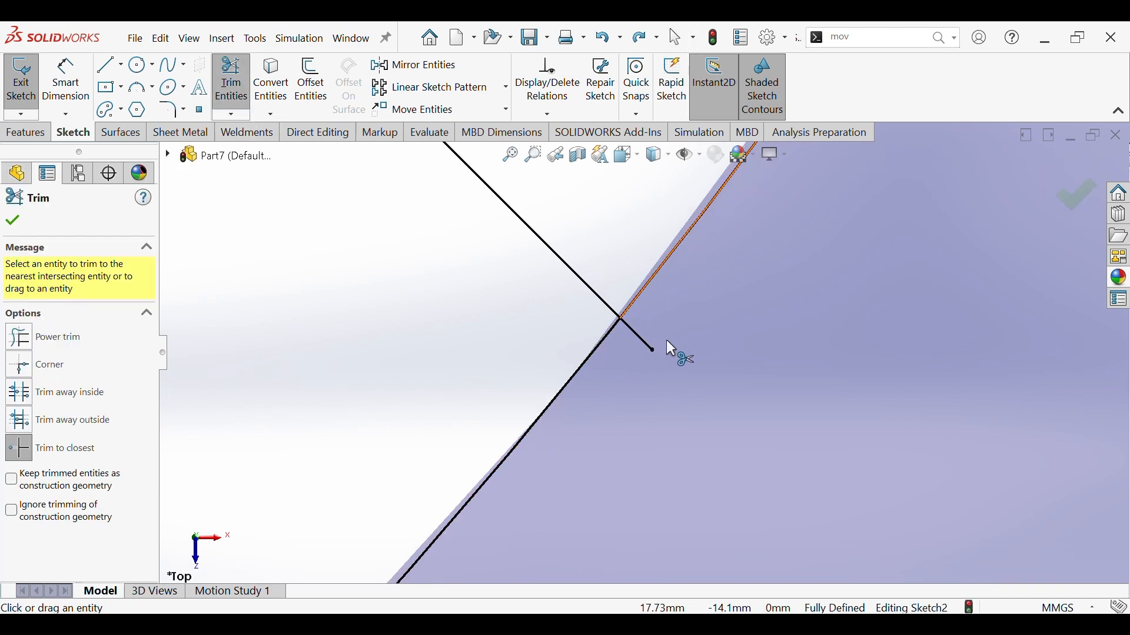
{"action": "scroll", "coordinate": [666, 337], "scroll_direction": "down", "scroll_amount": 5}
{"action": "left_click", "coordinate": [619, 419]}
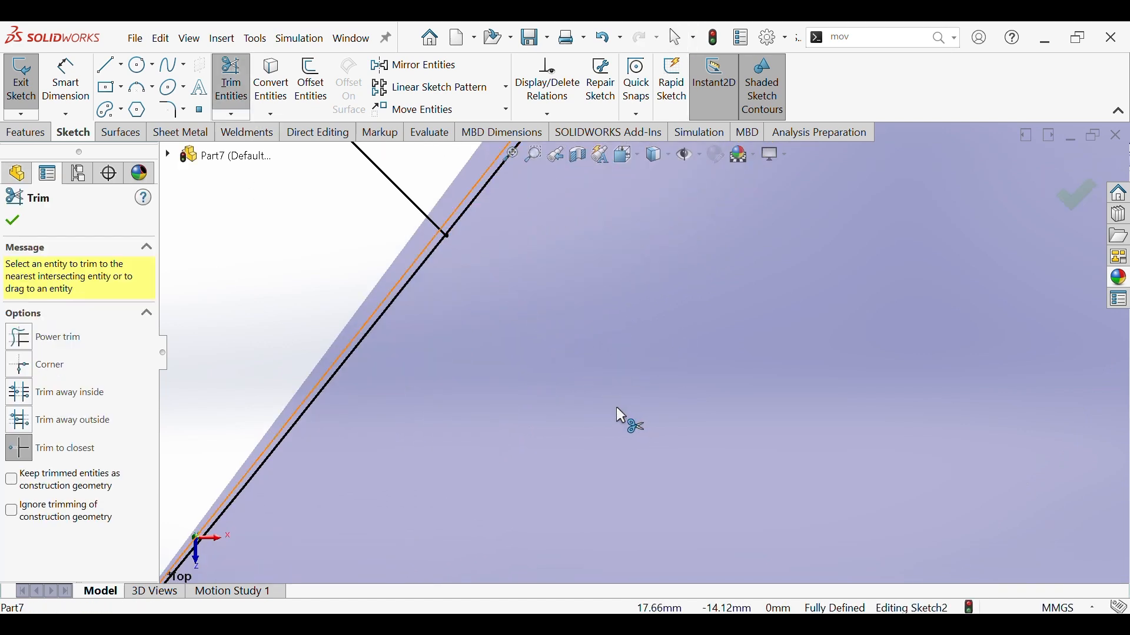
{"action": "scroll", "coordinate": [617, 419], "scroll_direction": "up", "scroll_amount": 5}
{"action": "mouse_move", "coordinate": [490, 517]}
{"action": "middle_mouse_down", "text": "ctrl"}
{"action": "mouse_move", "coordinate": [590, 390]}
{"action": "mouse_move", "coordinate": [638, 306]}
{"action": "middle_mouse_up", "text": "ctrl"}
{"action": "scroll", "coordinate": [434, 456], "scroll_direction": "down", "scroll_amount": 5}
{"action": "scroll", "coordinate": [434, 454], "scroll_direction": "down", "scroll_amount": 8}
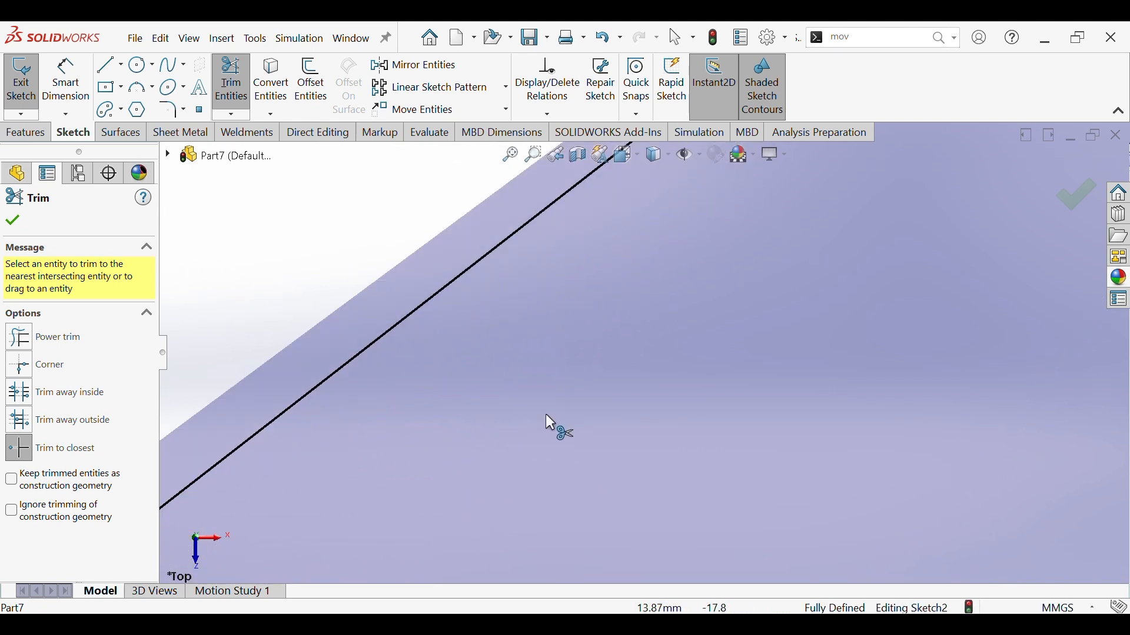
{"action": "scroll", "coordinate": [730, 359], "scroll_direction": "up", "scroll_amount": 4}
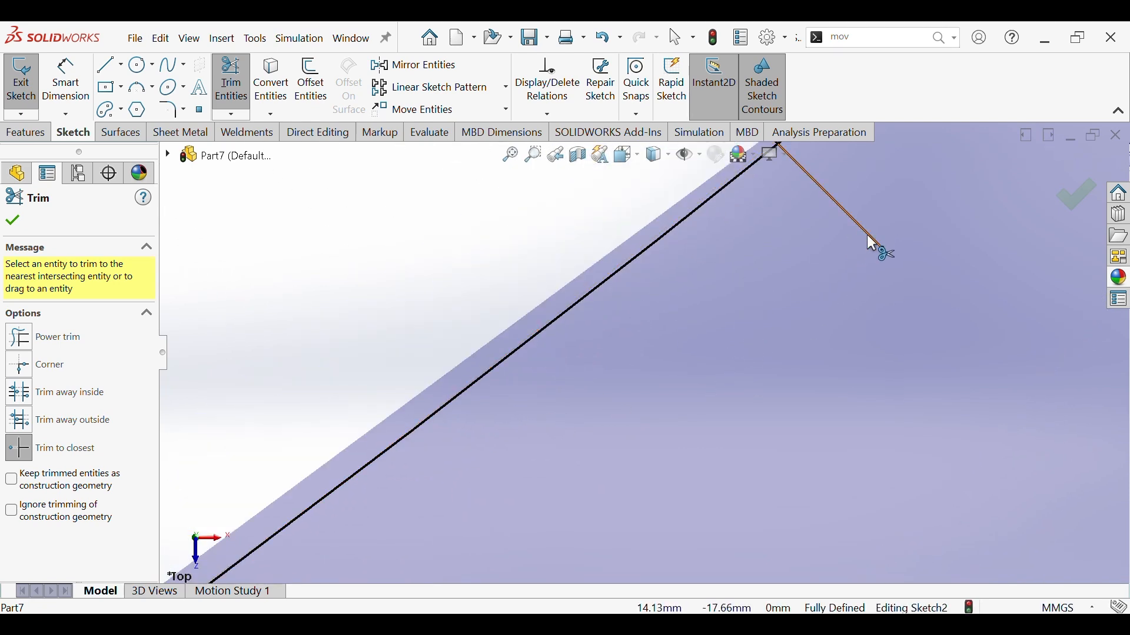
{"action": "left_click", "coordinate": [868, 234]}
{"action": "middle_click_drag", "start_coordinate": [867, 235], "coordinate": [842, 305], "text": "ctrl"}
{"action": "scroll", "coordinate": [842, 304], "scroll_direction": "up", "scroll_amount": 6}
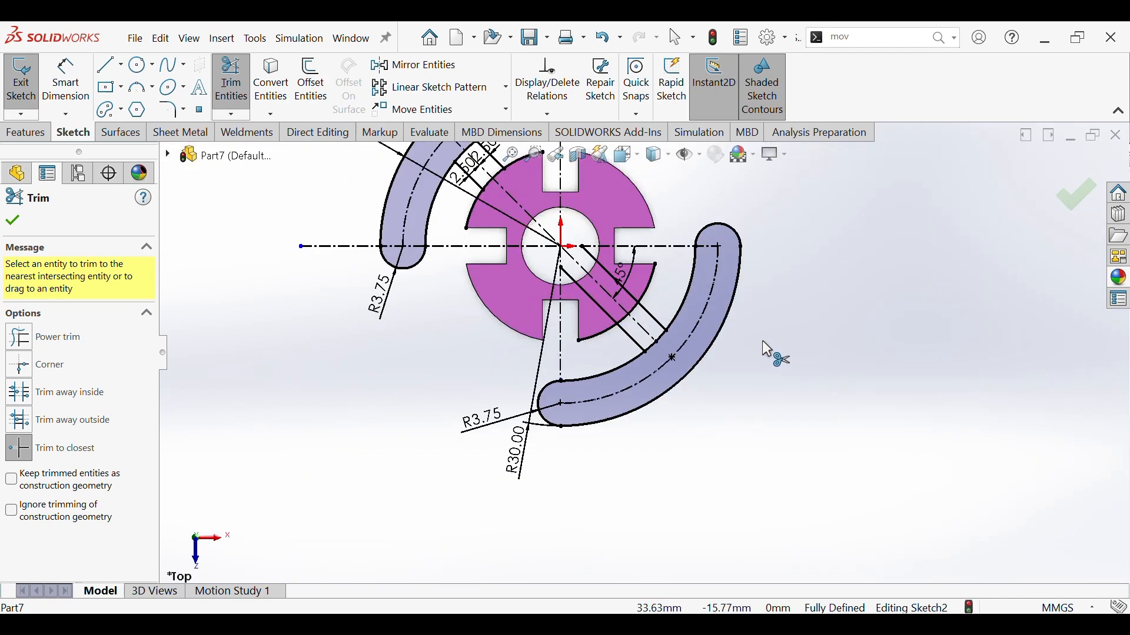
Trim the remaining offset lines inside the hub's lower-right quadrant and the excess hub arcs outside both arms.
{"action": "scroll", "coordinate": [632, 313], "scroll_direction": "down", "scroll_amount": 4}
{"action": "left_click", "coordinate": [633, 315]}
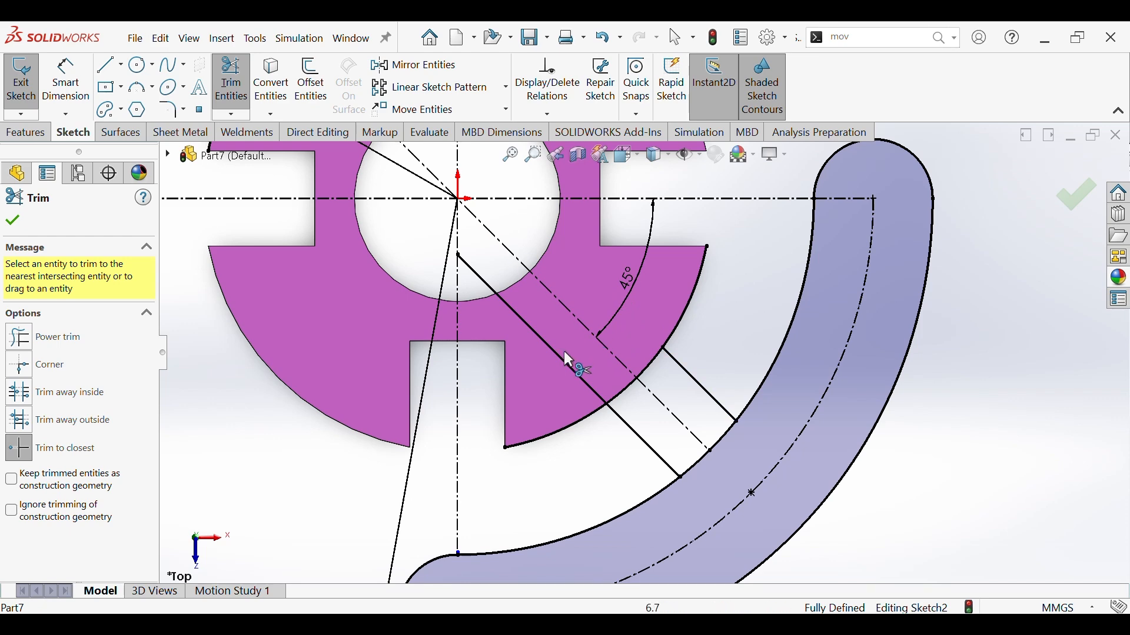
{"action": "left_click", "coordinate": [562, 358]}
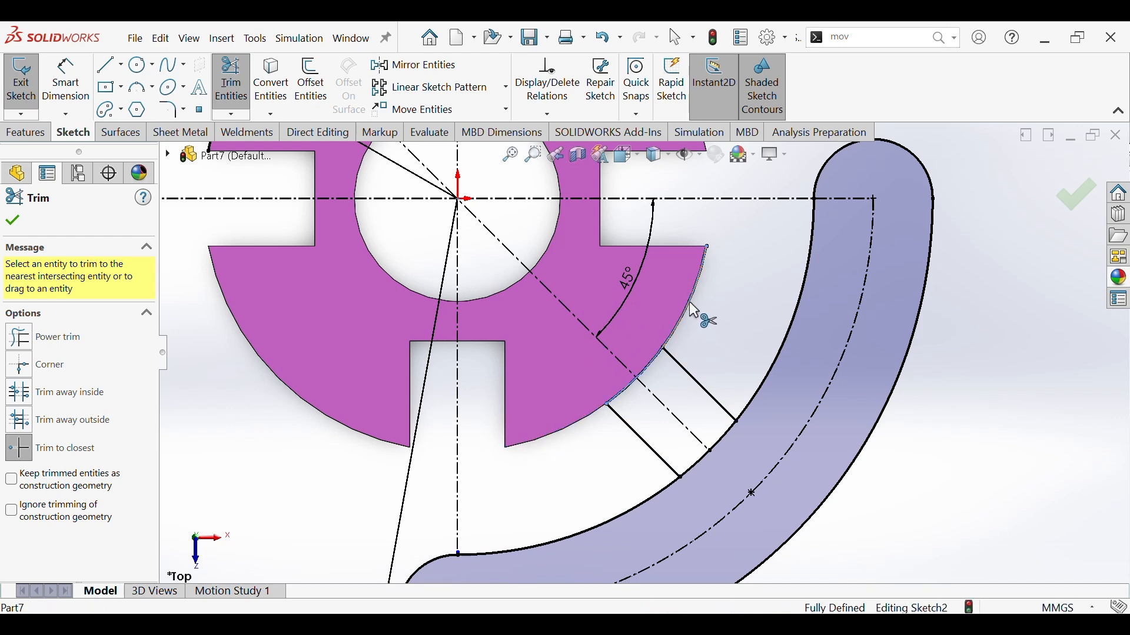
{"action": "scroll", "coordinate": [686, 310], "scroll_direction": "up", "scroll_amount": 4}
{"action": "scroll", "coordinate": [424, 282], "scroll_direction": "down", "scroll_amount": 2}
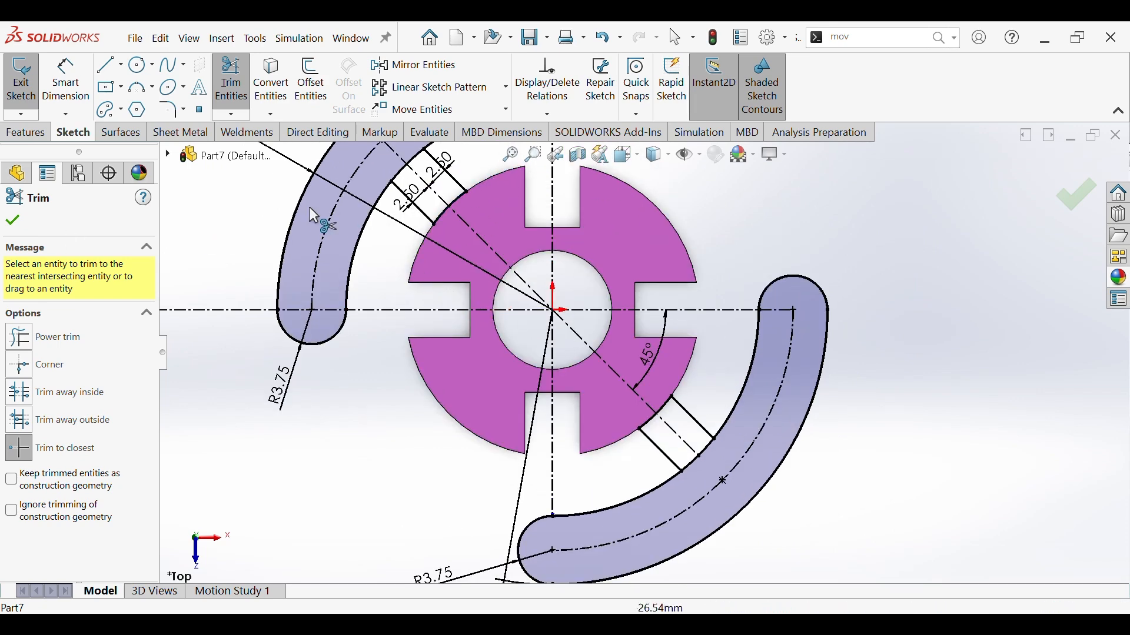
{"action": "left_click", "coordinate": [12, 222]}
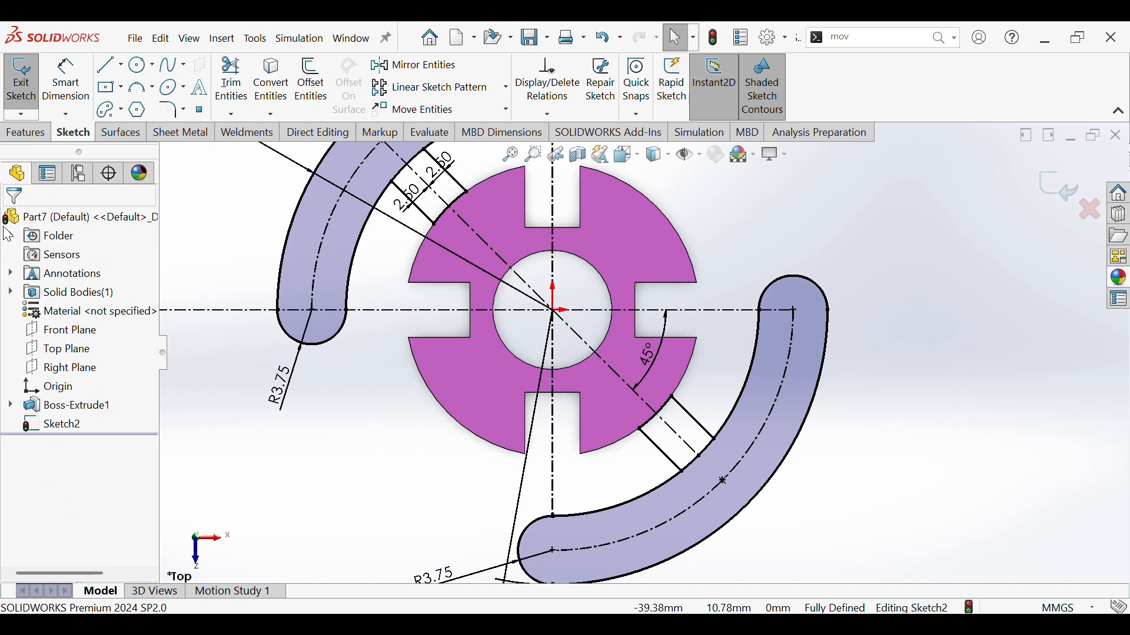
Extrude the two arc slot regions mid-plane to a depth of 15 mm with merge result on.
{"action": "left_click", "coordinate": [8, 135]}
{"action": "left_click", "coordinate": [29, 79]}
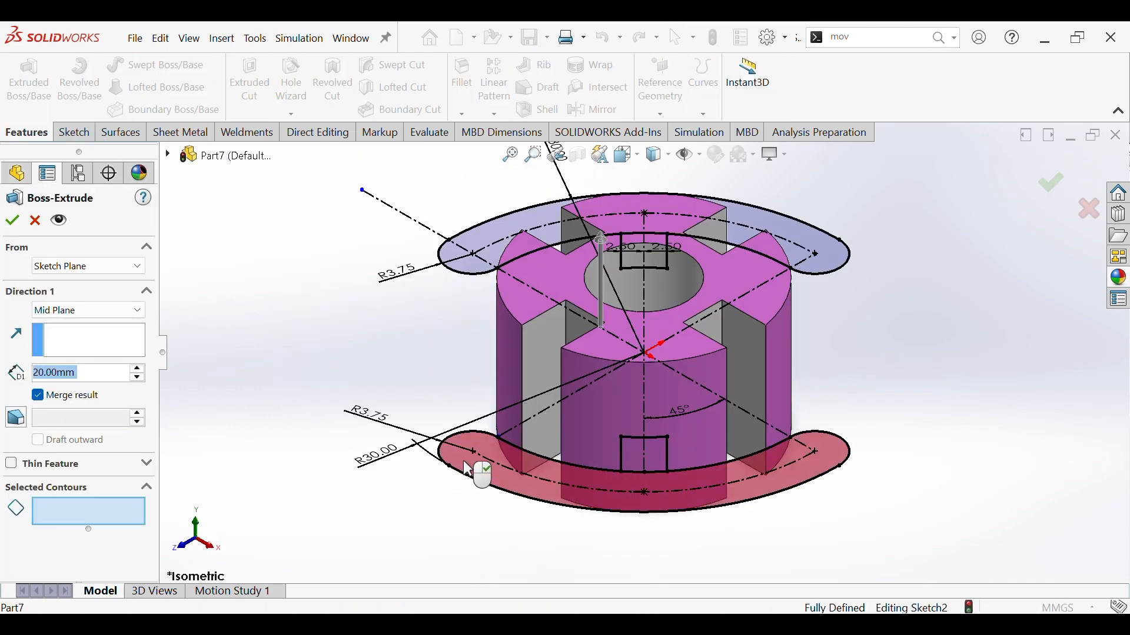
{"action": "left_click", "coordinate": [464, 468]}
{"action": "left_click", "coordinate": [479, 257]}
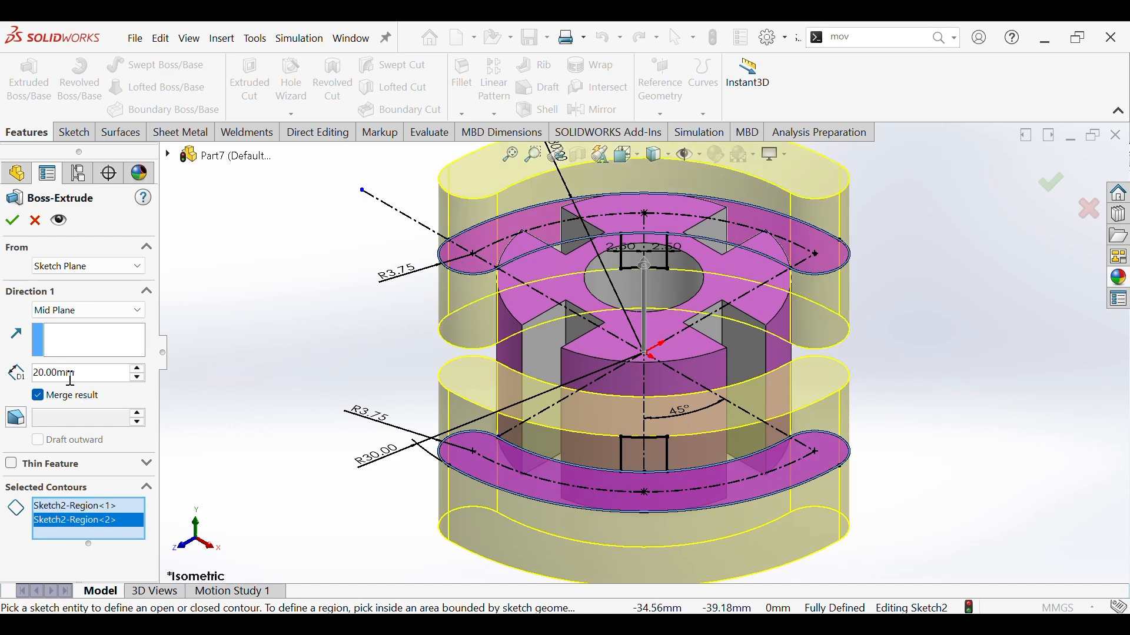
{"action": "type", "text": "15"}
{"action": "key", "text": "Return"}
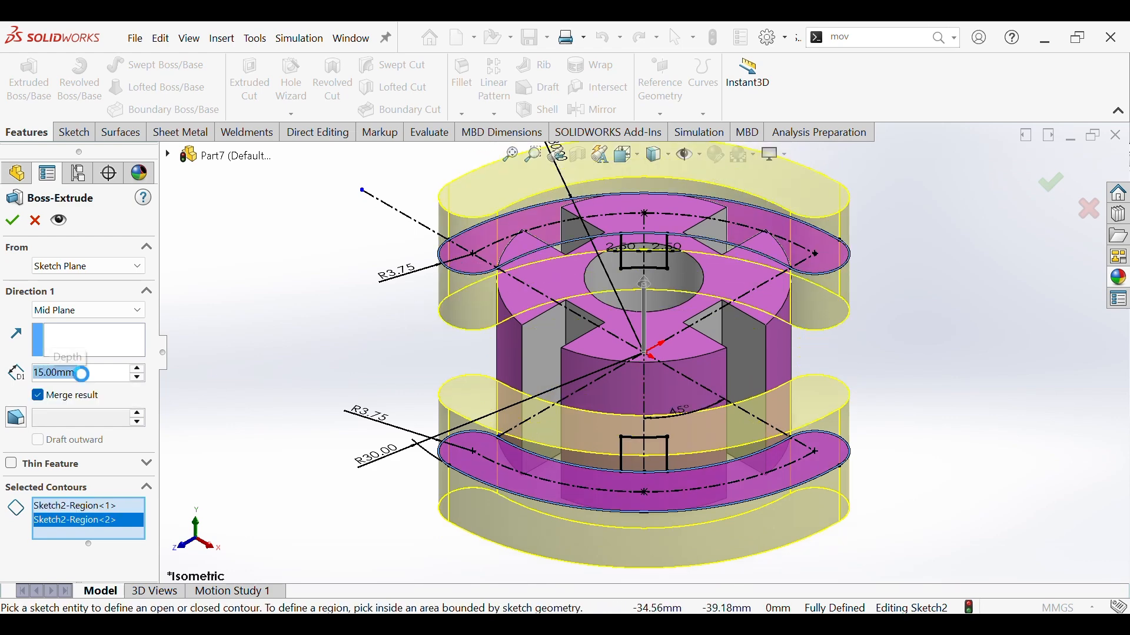
{"action": "key", "text": "Return"}
{"action": "middle_click_drag", "start_coordinate": [347, 397], "coordinate": [512, 432]}
{"action": "key", "text": "ctrl+7"}
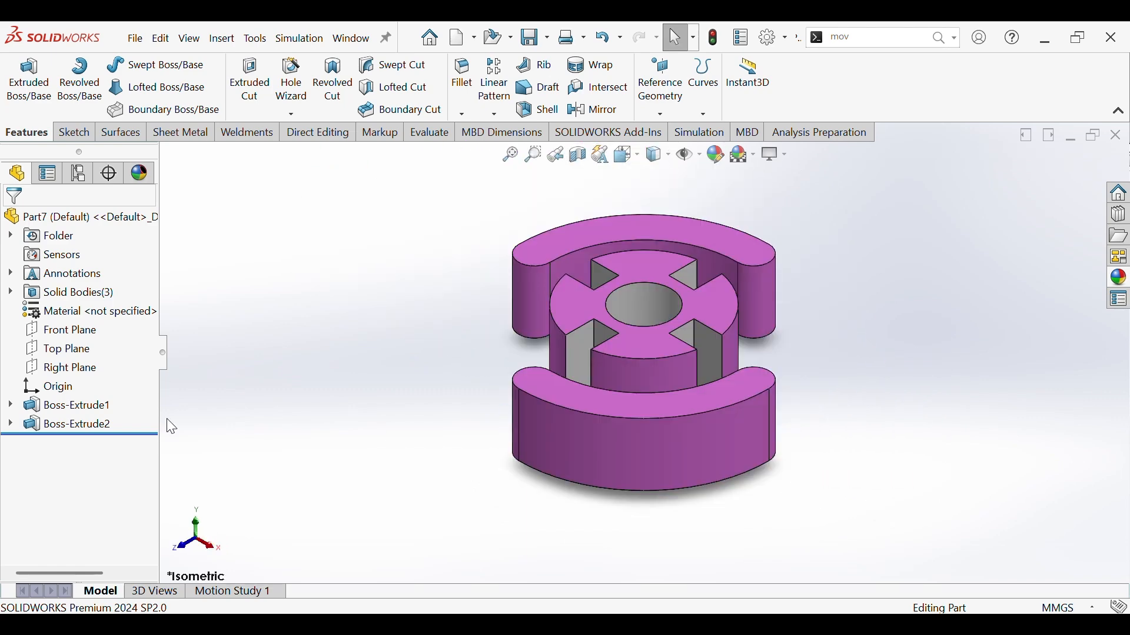
Extrude the two arm regions of the arc slot sketch mid-plane to a depth of 5 mm with merge result on.
{"action": "left_click", "coordinate": [9, 424]}
{"action": "left_click", "coordinate": [74, 442]}
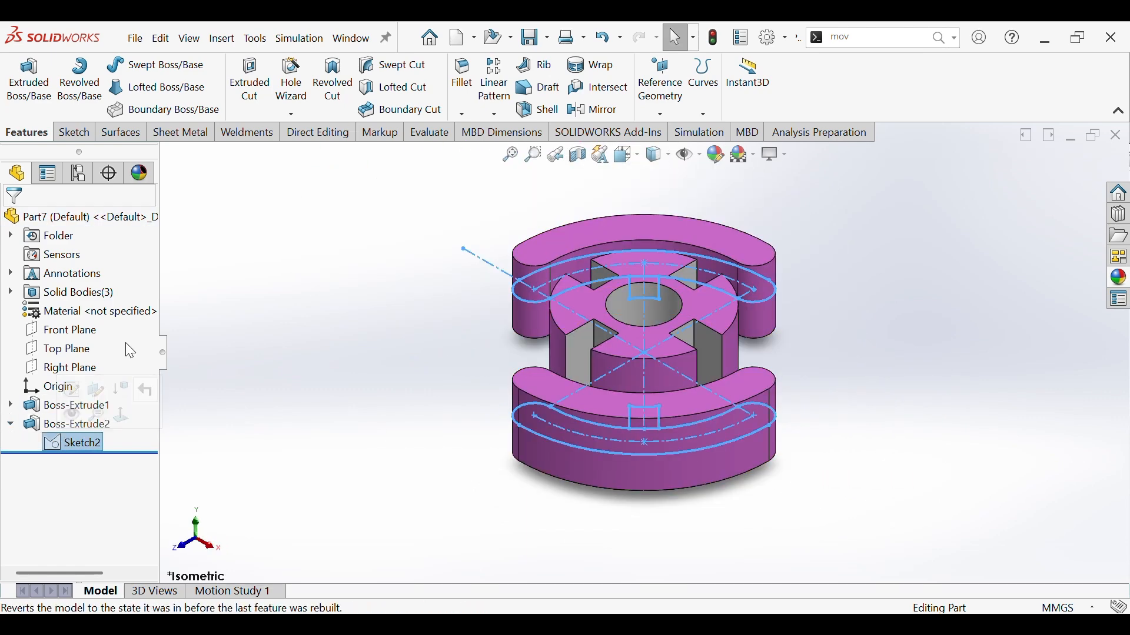
{"action": "left_click", "coordinate": [40, 97]}
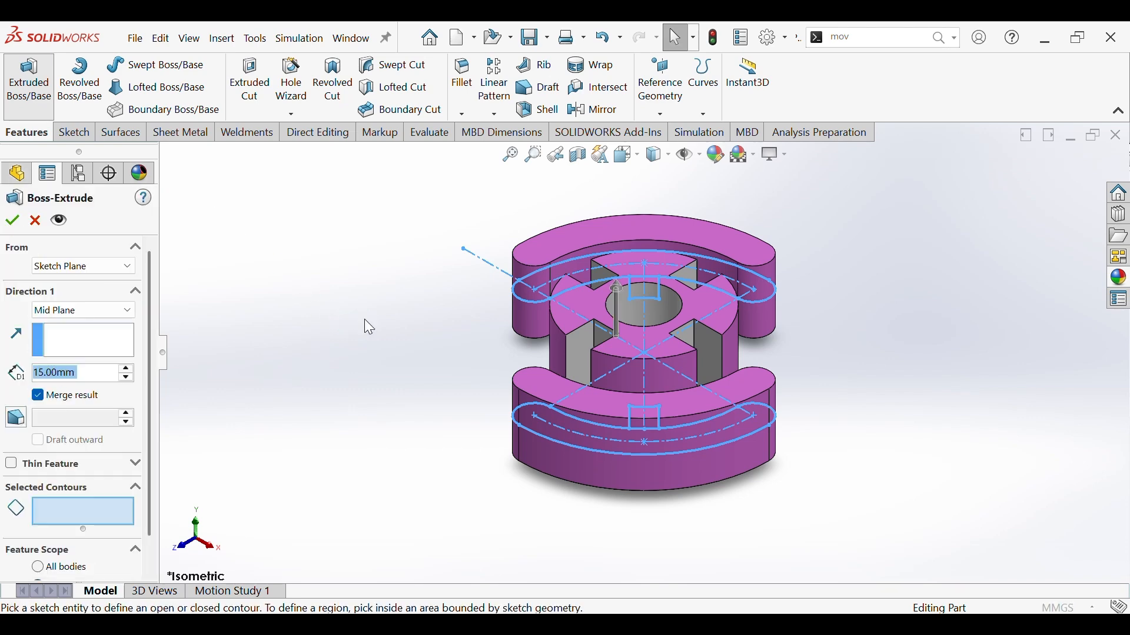
{"action": "middle_click_drag", "start_coordinate": [364, 321], "coordinate": [425, 448]}
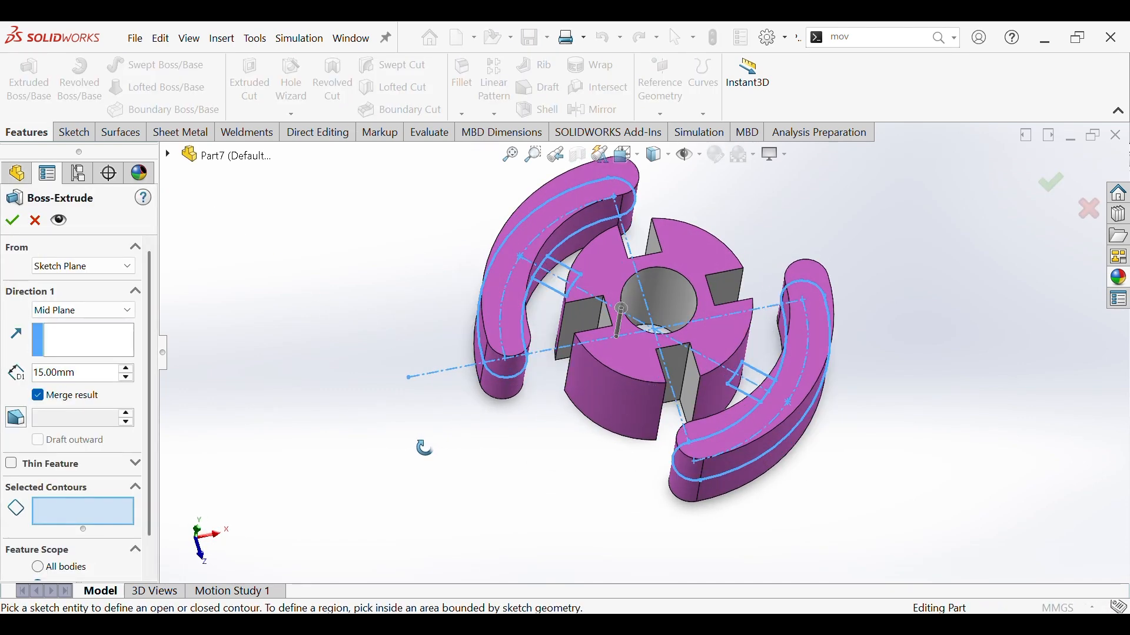
{"action": "left_click", "coordinate": [558, 292]}
{"action": "left_click", "coordinate": [744, 382]}
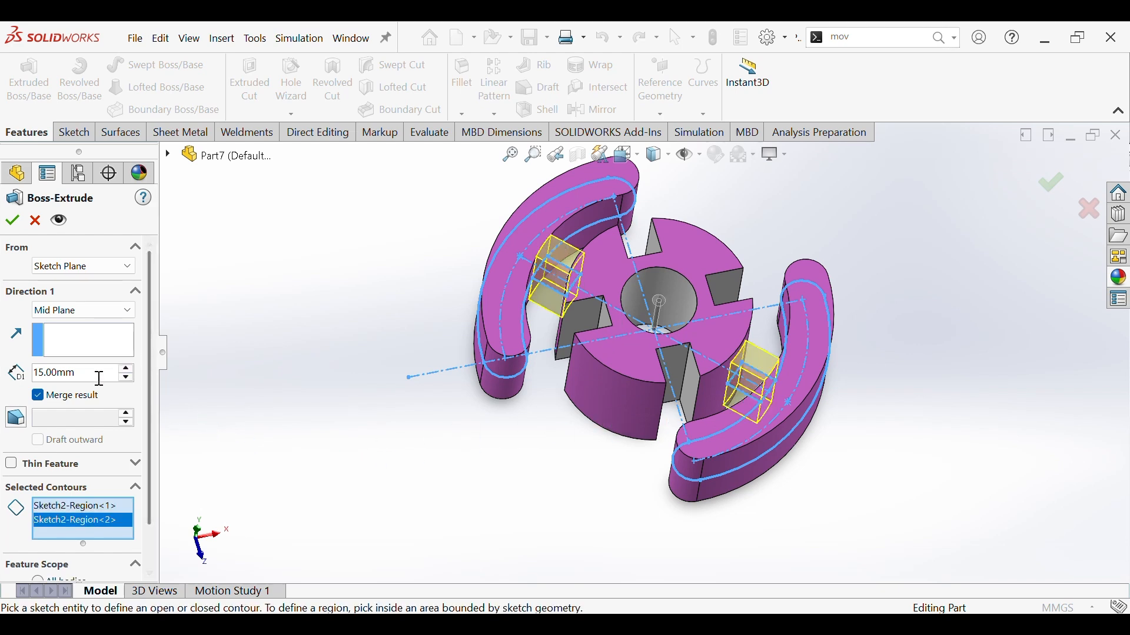
{"action": "type", "text": "5"}
{"action": "key", "text": "Return"}
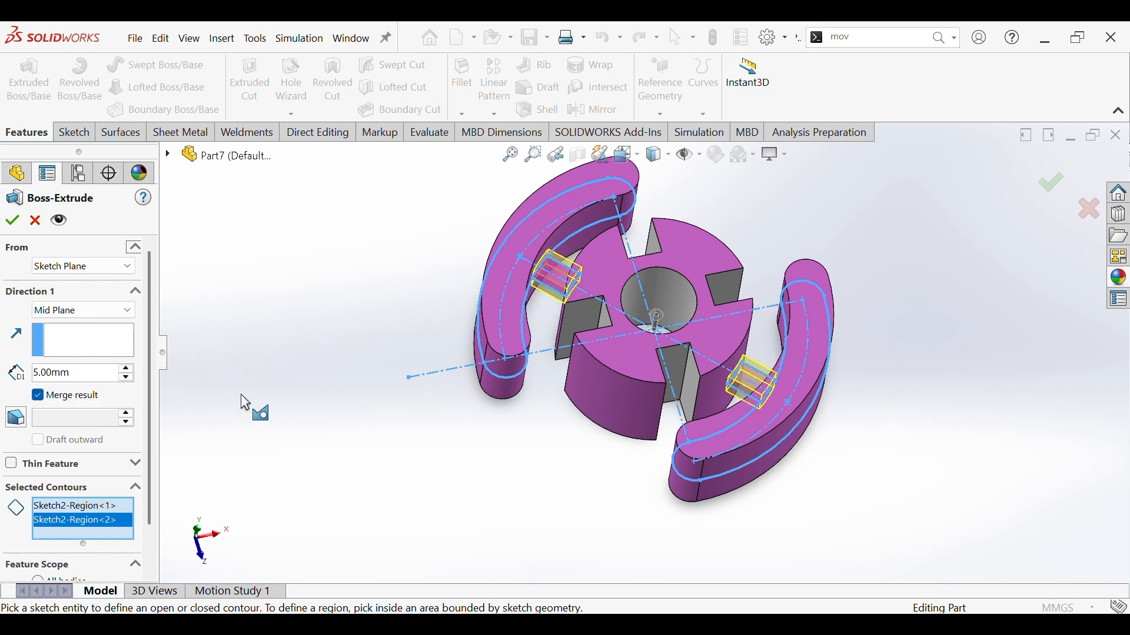
{"action": "left_click", "coordinate": [14, 223]}
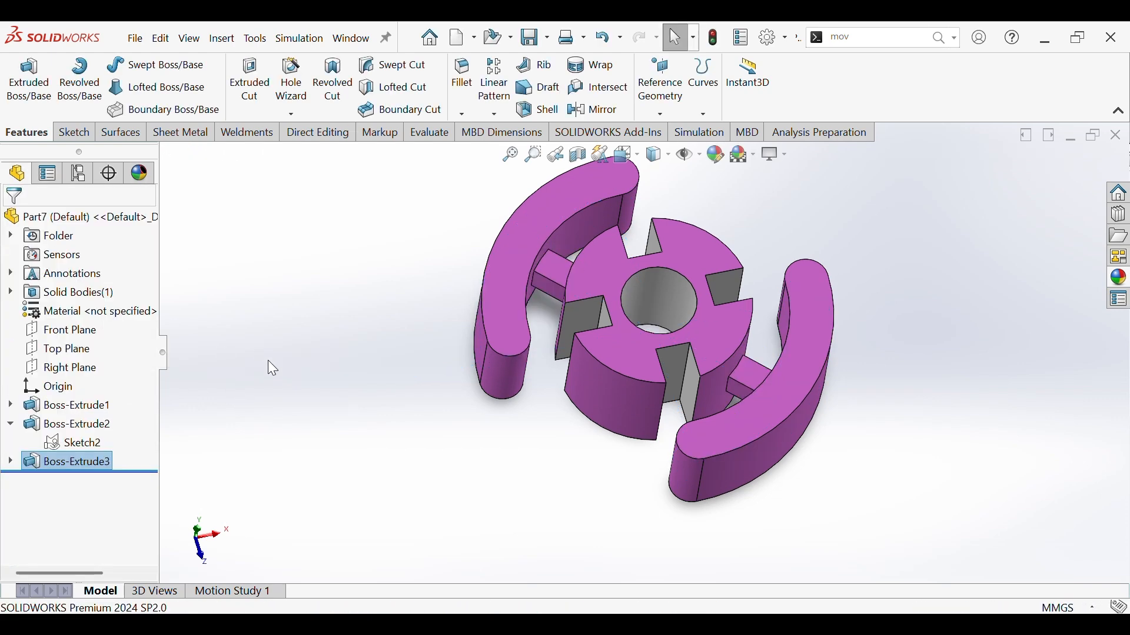
Start a white face appearance on the rear arc body, with only its left rounded end face selected instead of the top face.
{"action": "middle_click_drag", "start_coordinate": [608, 426], "coordinate": [688, 334]}
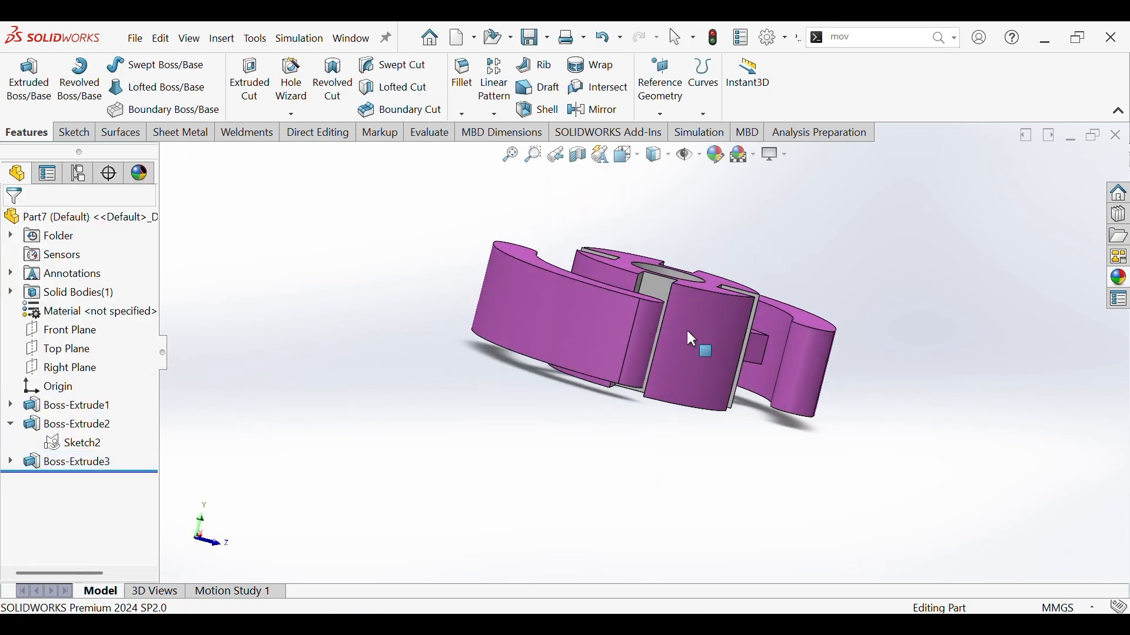
{"action": "key", "text": "ctrl+7"}
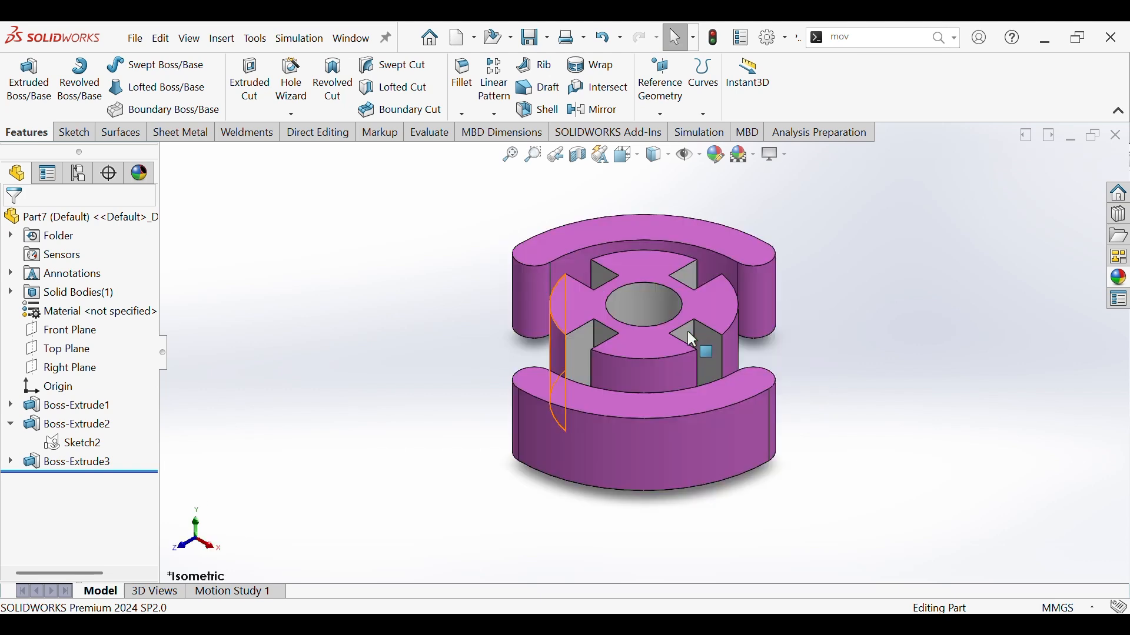
{"action": "right_click", "coordinate": [580, 241]}
{"action": "left_click", "coordinate": [719, 195]}
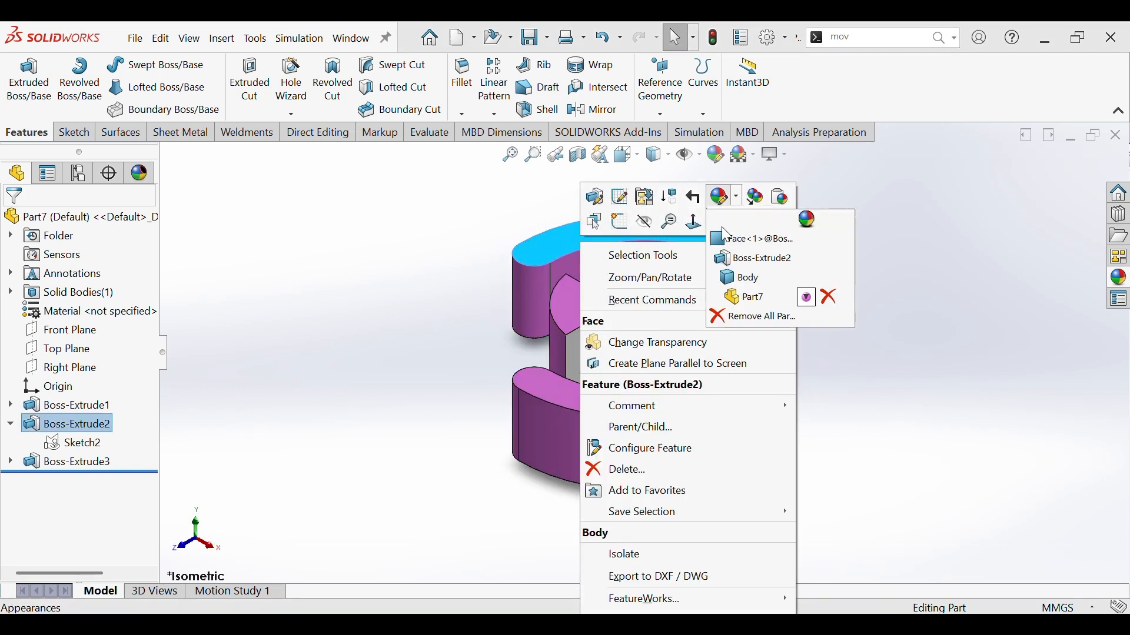
{"action": "left_click", "coordinate": [724, 236]}
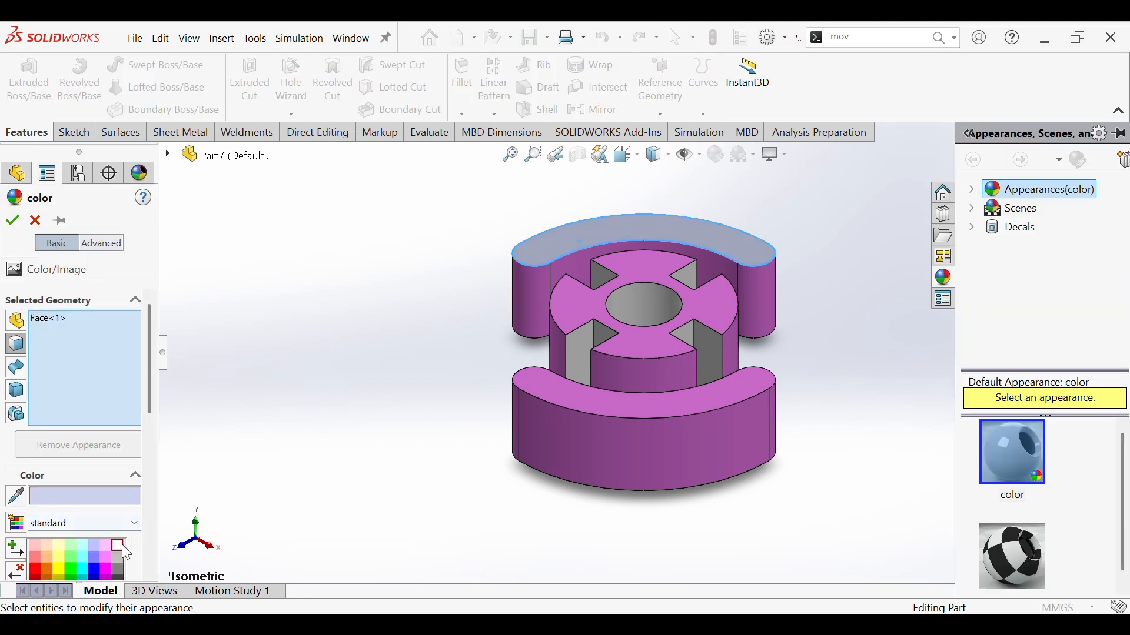
{"action": "left_click", "coordinate": [550, 256]}
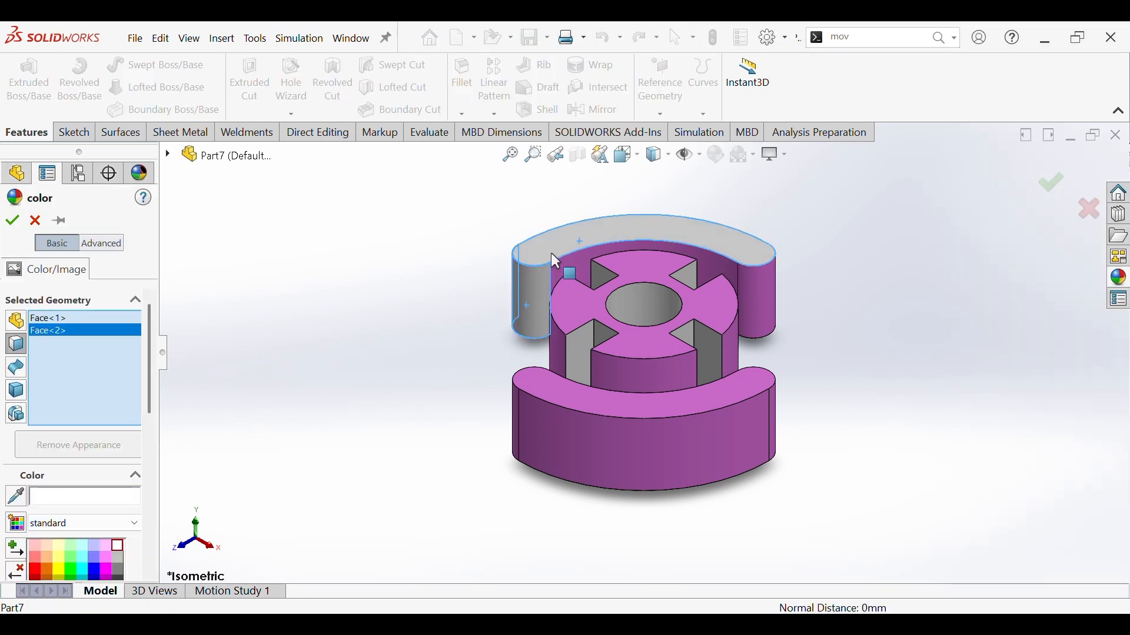
{"action": "left_click", "coordinate": [551, 253]}
Add the other three rounded end faces of the two arc bodies to the white appearance and apply it.
{"action": "left_click", "coordinate": [772, 314]}
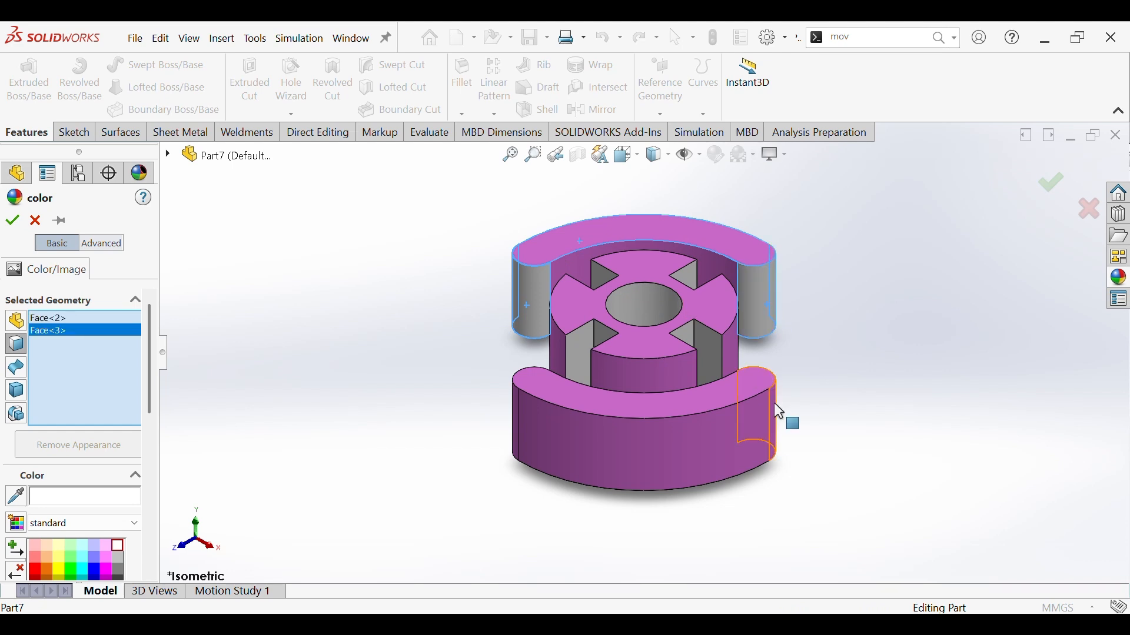
{"action": "left_click", "coordinate": [776, 404]}
{"action": "middle_click_drag", "start_coordinate": [776, 404], "coordinate": [742, 465]}
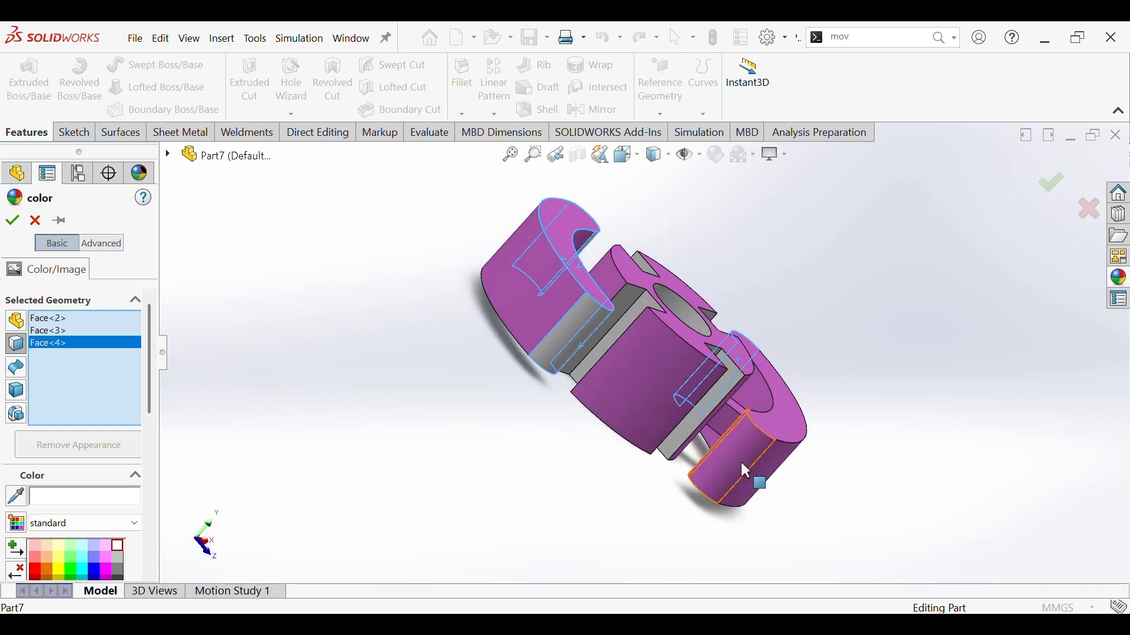
{"action": "left_click", "coordinate": [741, 465]}
{"action": "left_click", "coordinate": [11, 221]}
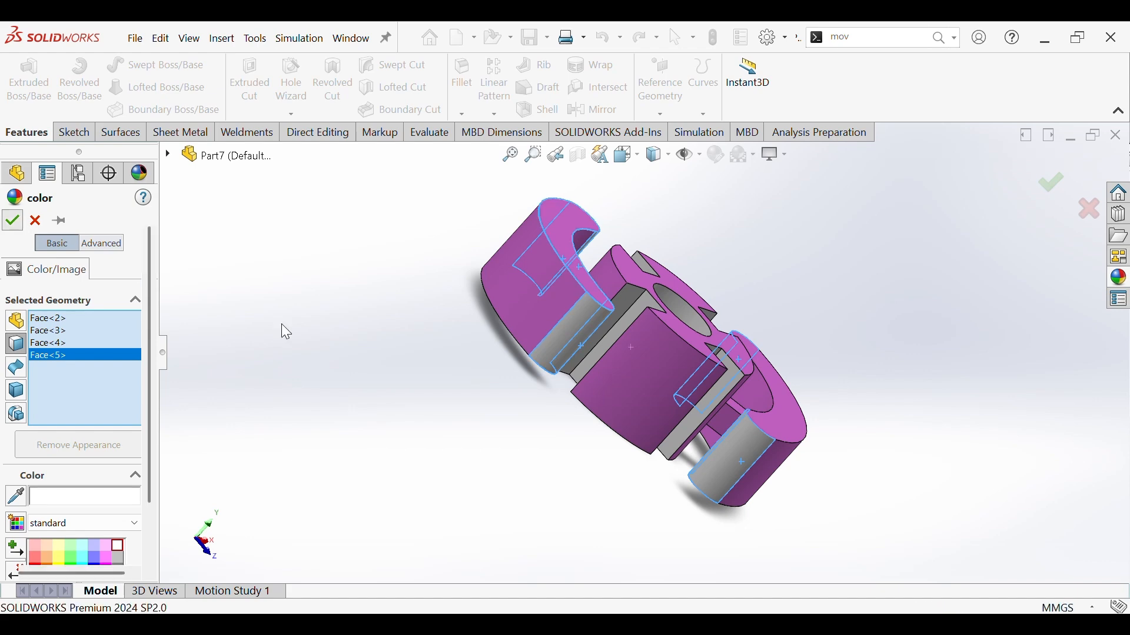
{"action": "middle_click_drag", "start_coordinate": [452, 386], "coordinate": [895, 517]}
{"action": "key", "text": "ctrl+7"}
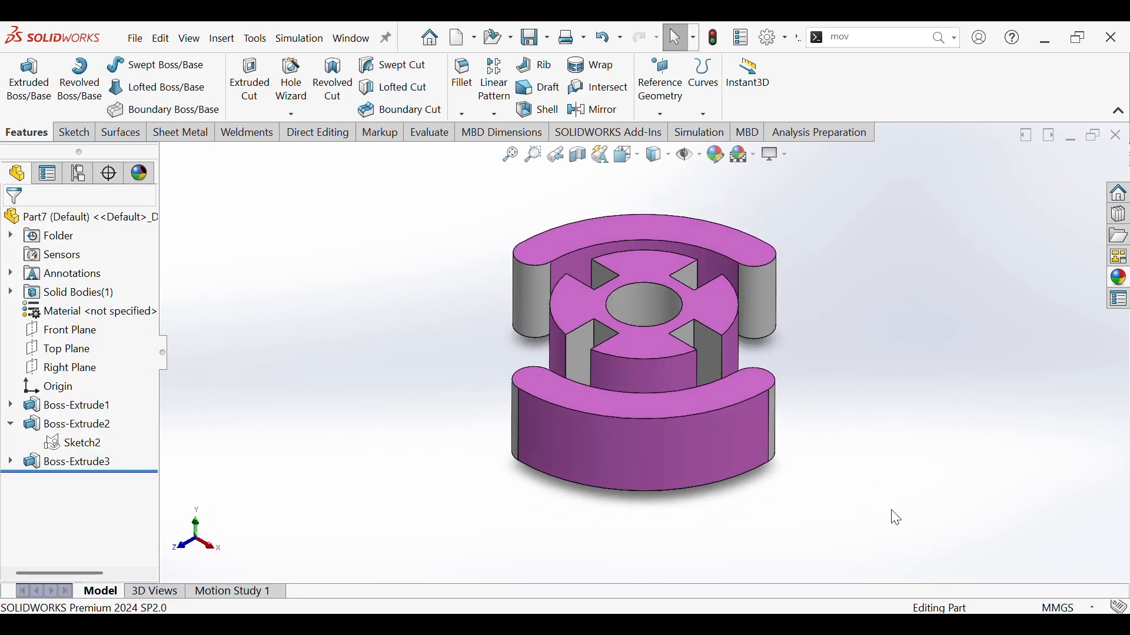